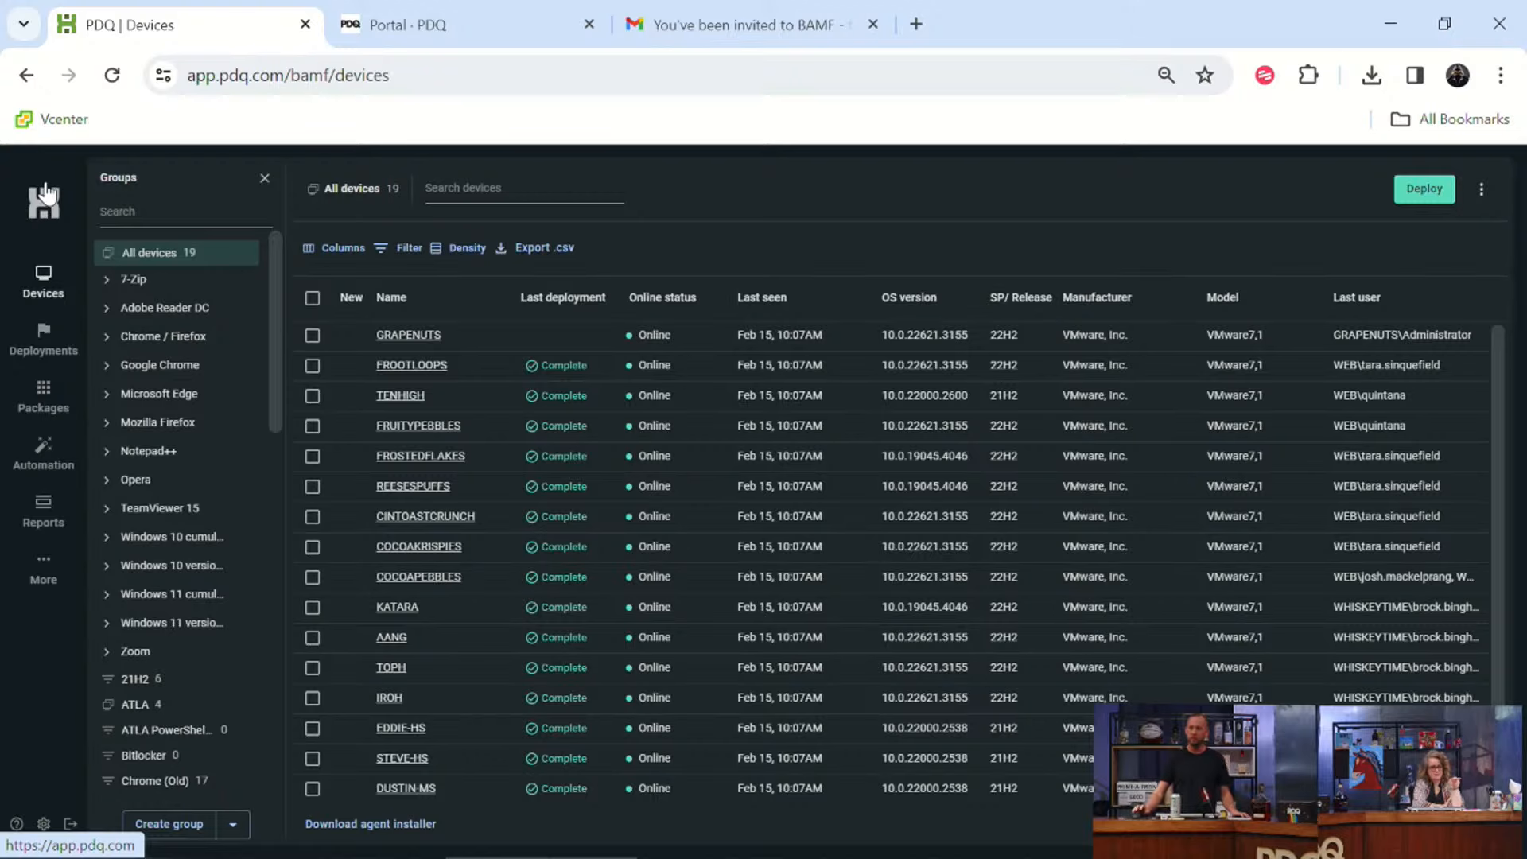
# Review the team members with their roles and invitation statuses in the PDQ portal.
pyautogui.click(390, 15)
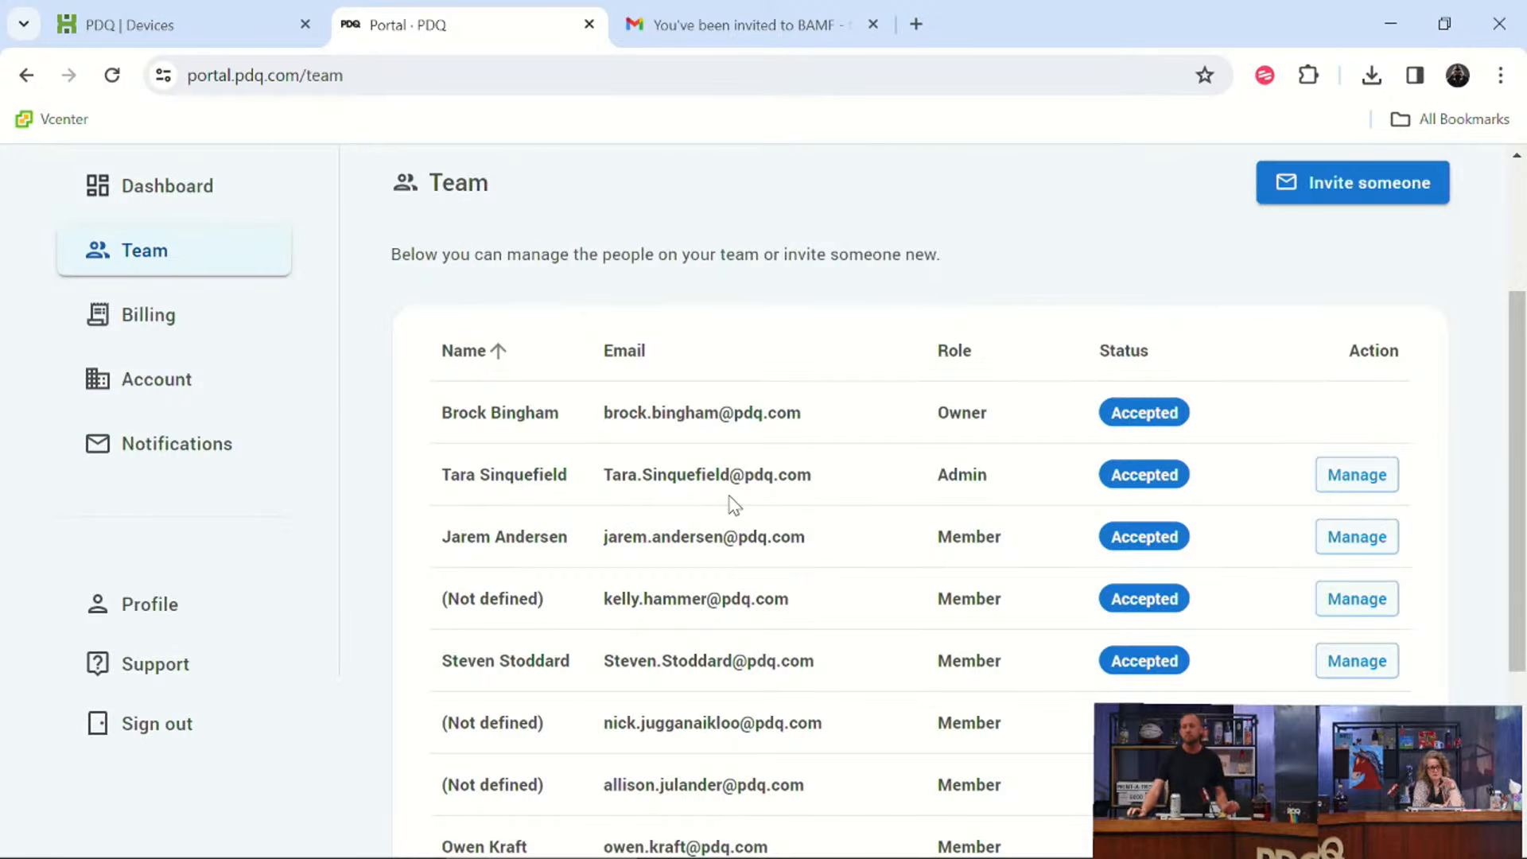
pyautogui.scroll(-1, 731, 512)
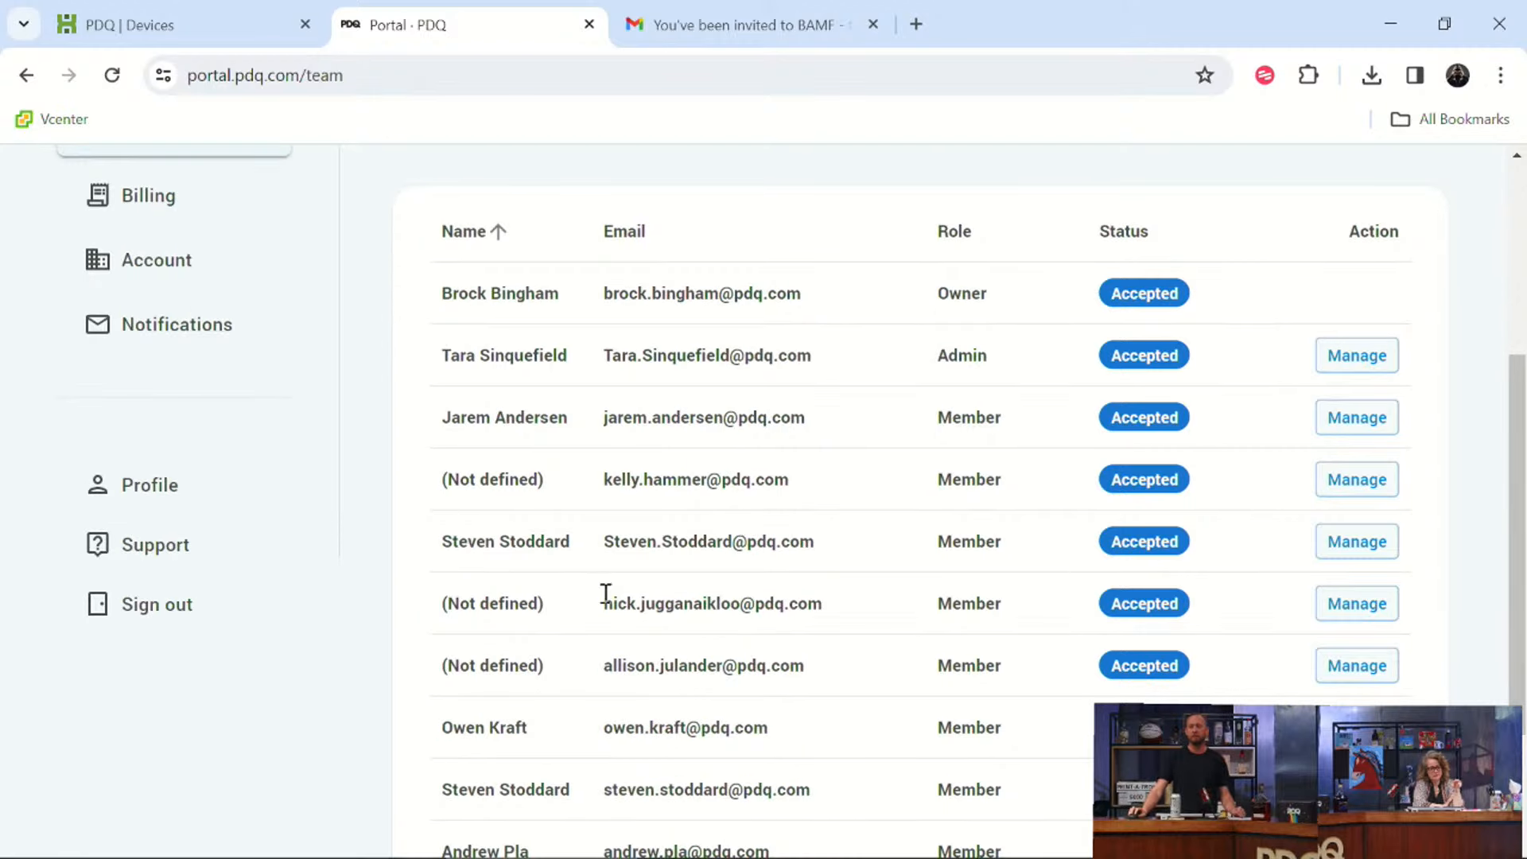
pyautogui.scroll(-1, 493, 604)
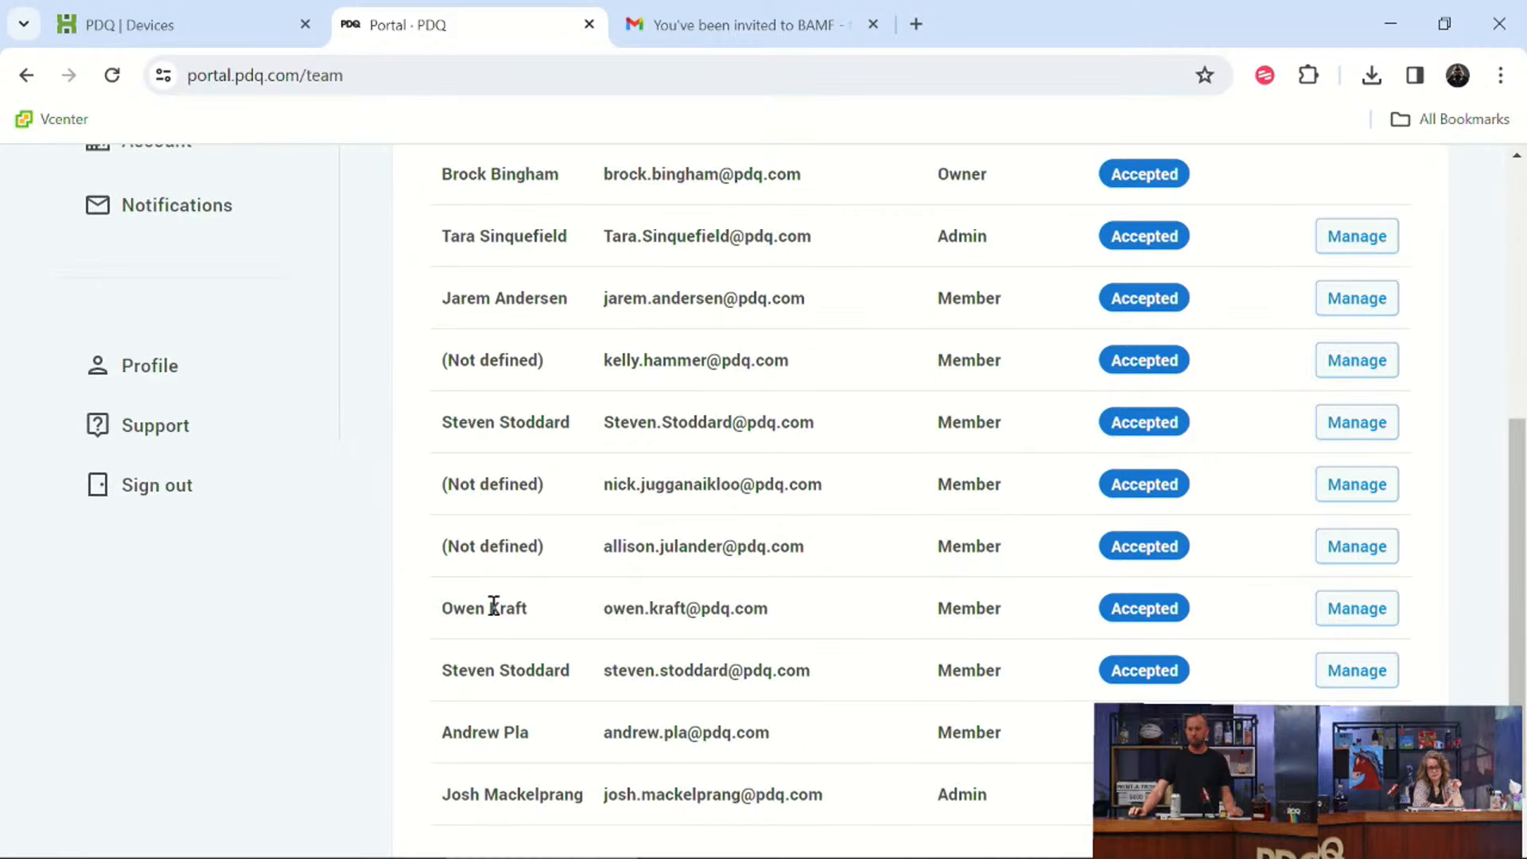
pyautogui.scroll(1, 525, 561)
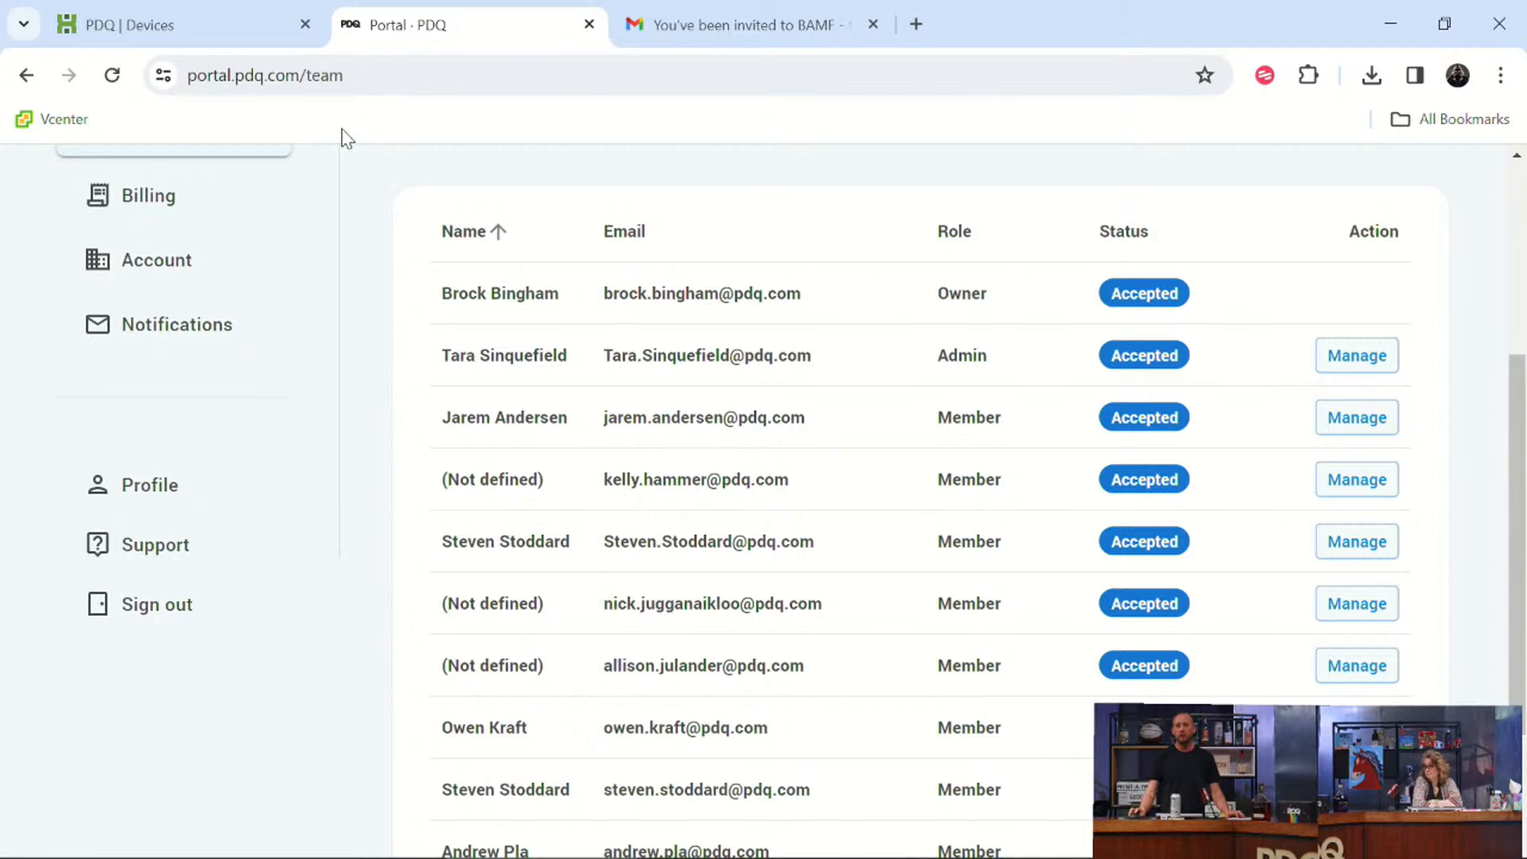
# Return to the PDQ device list and close the portal and email invitation pages.
pyautogui.moveTo(264, 34)
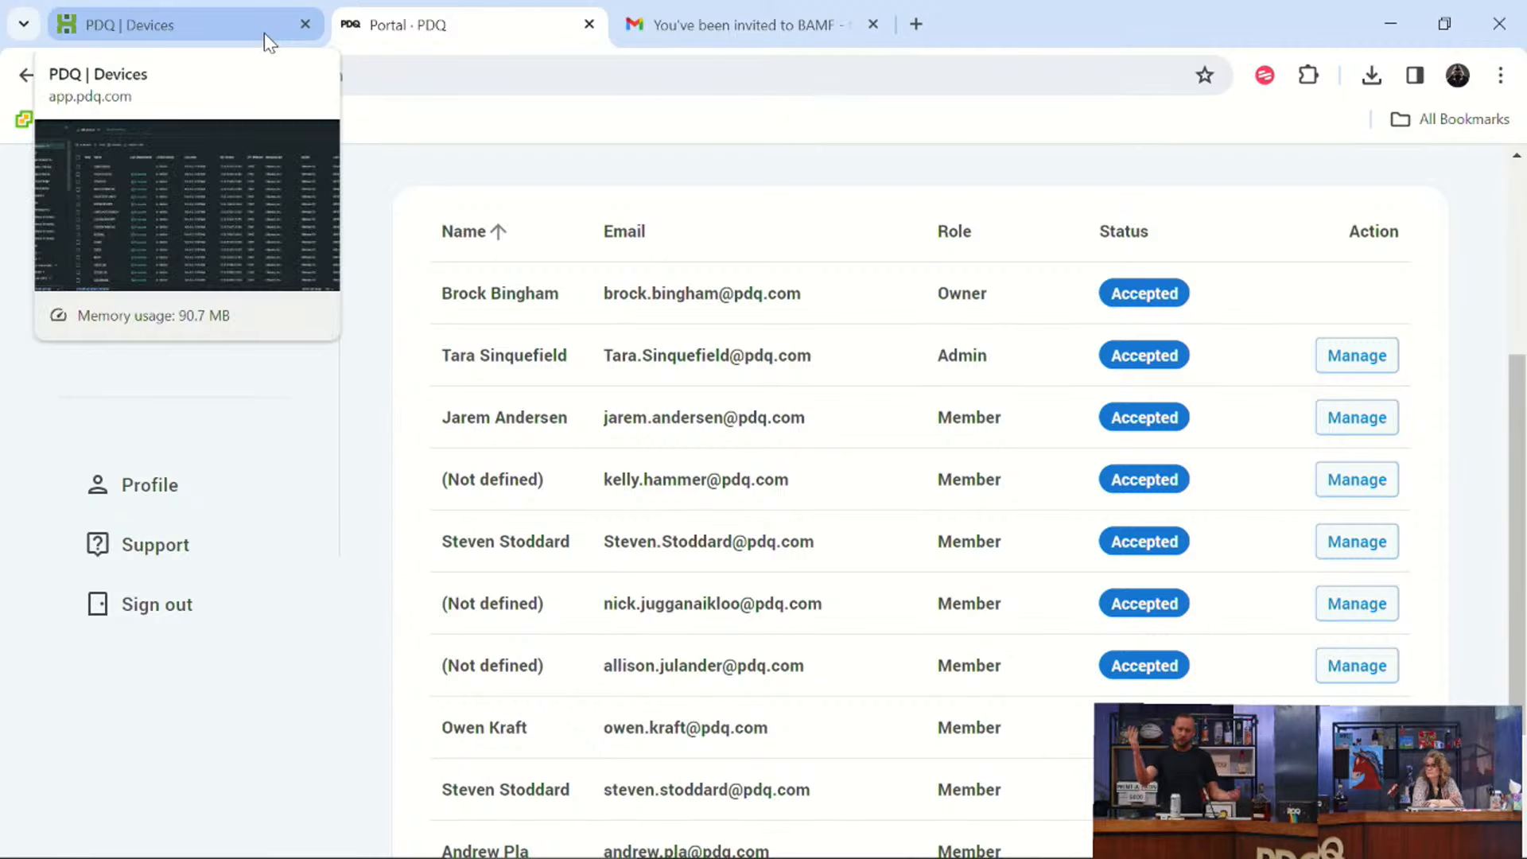
pyautogui.click(264, 31)
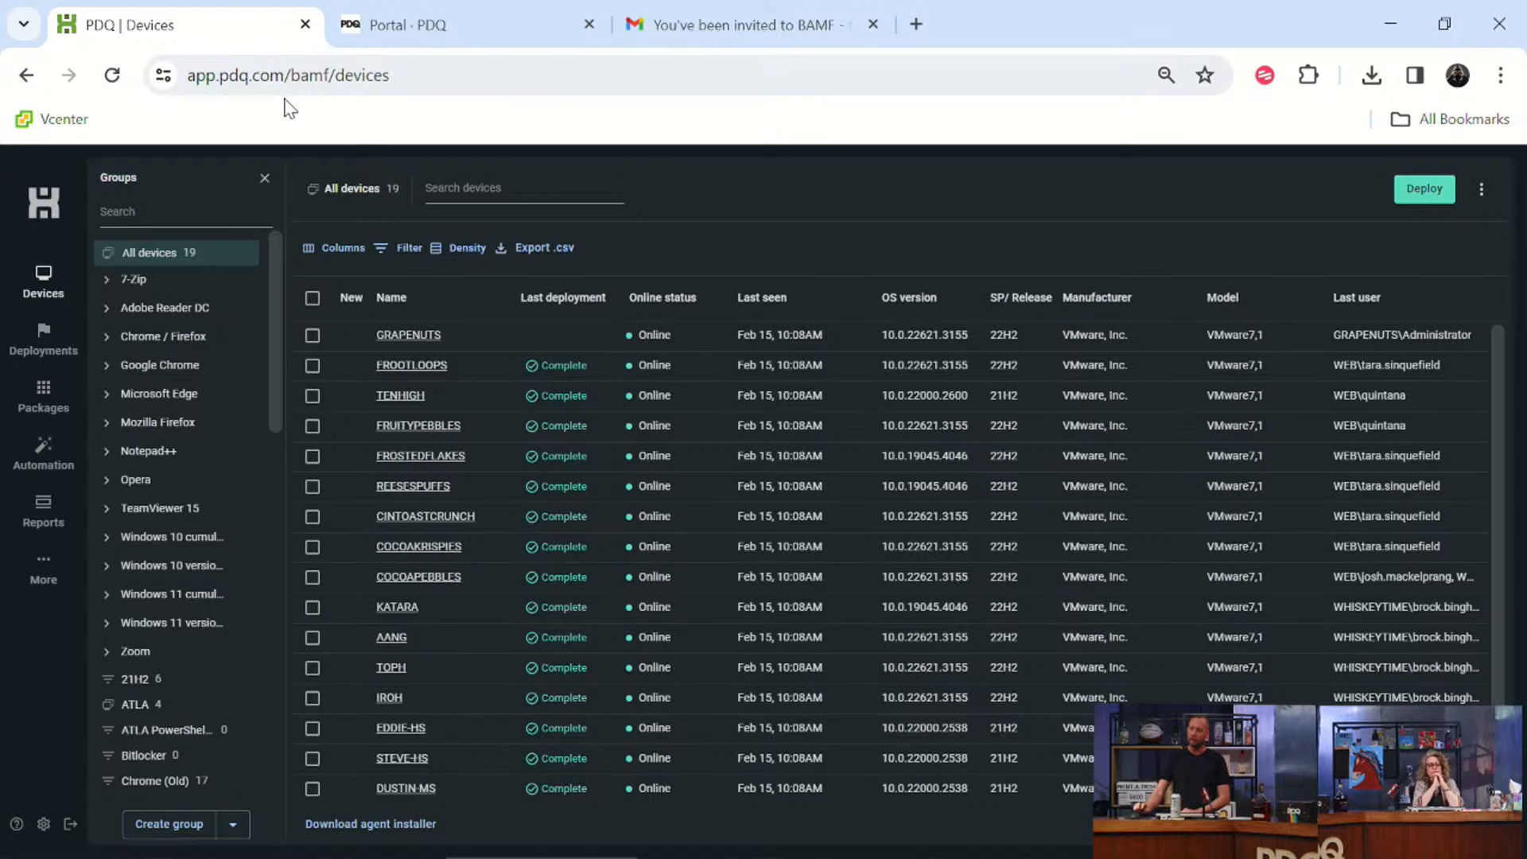
pyautogui.click(586, 28)
pyautogui.click(586, 29)
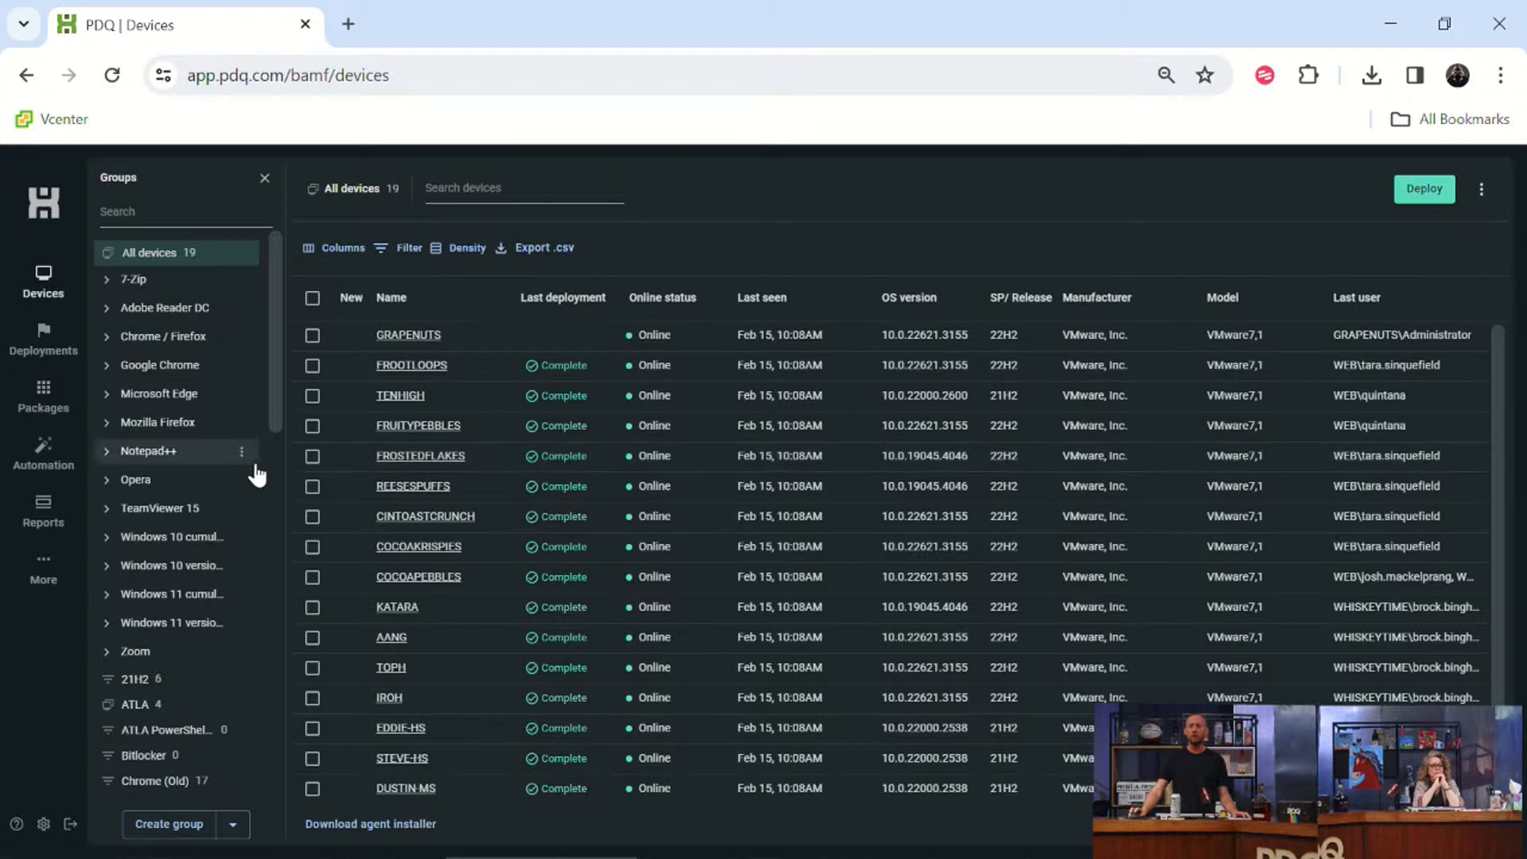
# Create a new package named "Install 7-zip For" followed by the colleague's first name.
pyautogui.click(27, 400)
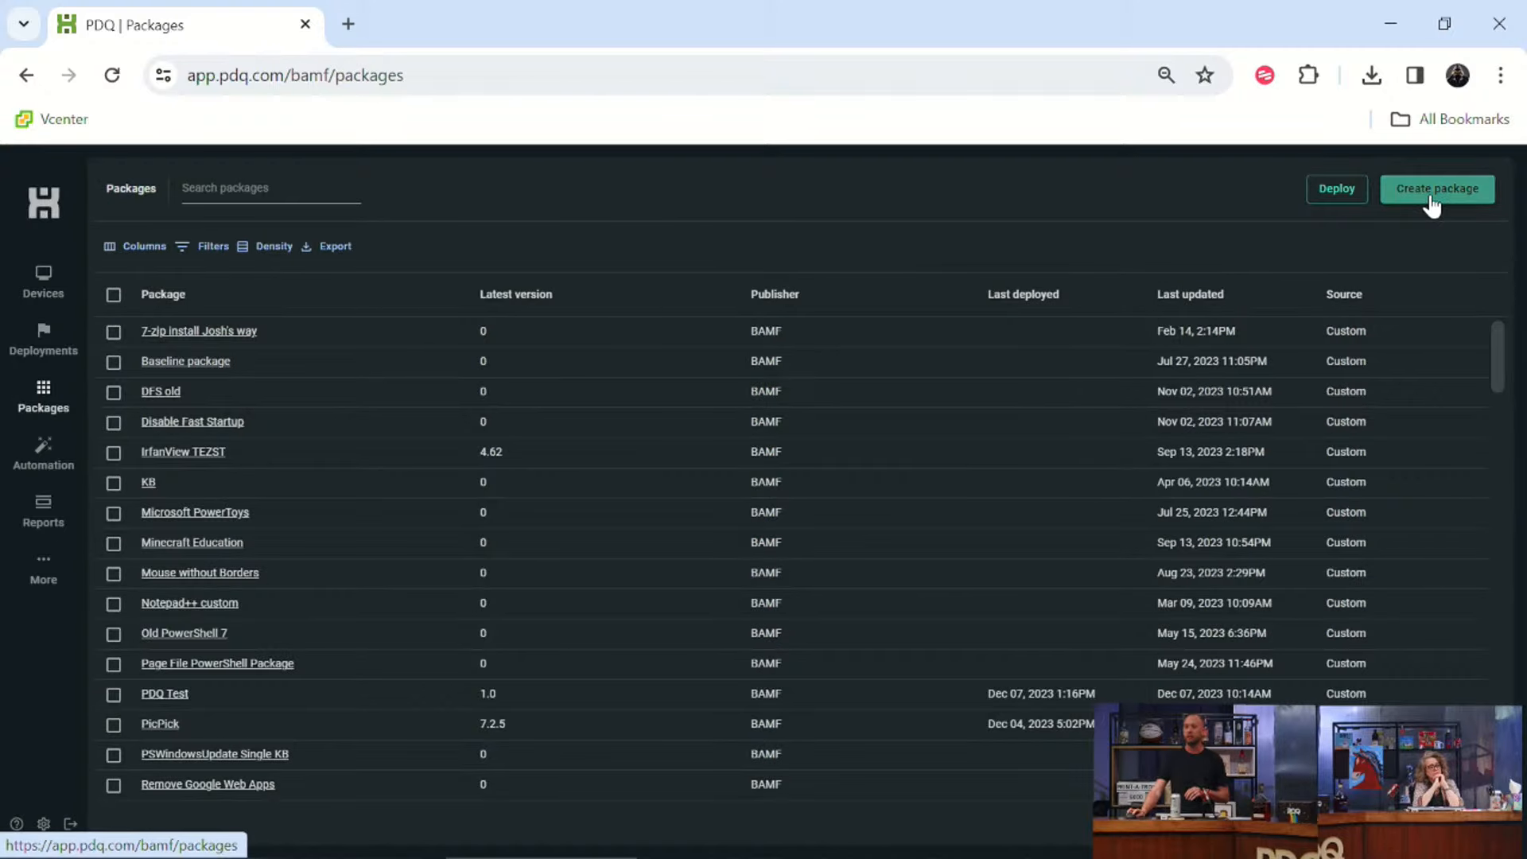
pyautogui.click(1429, 197)
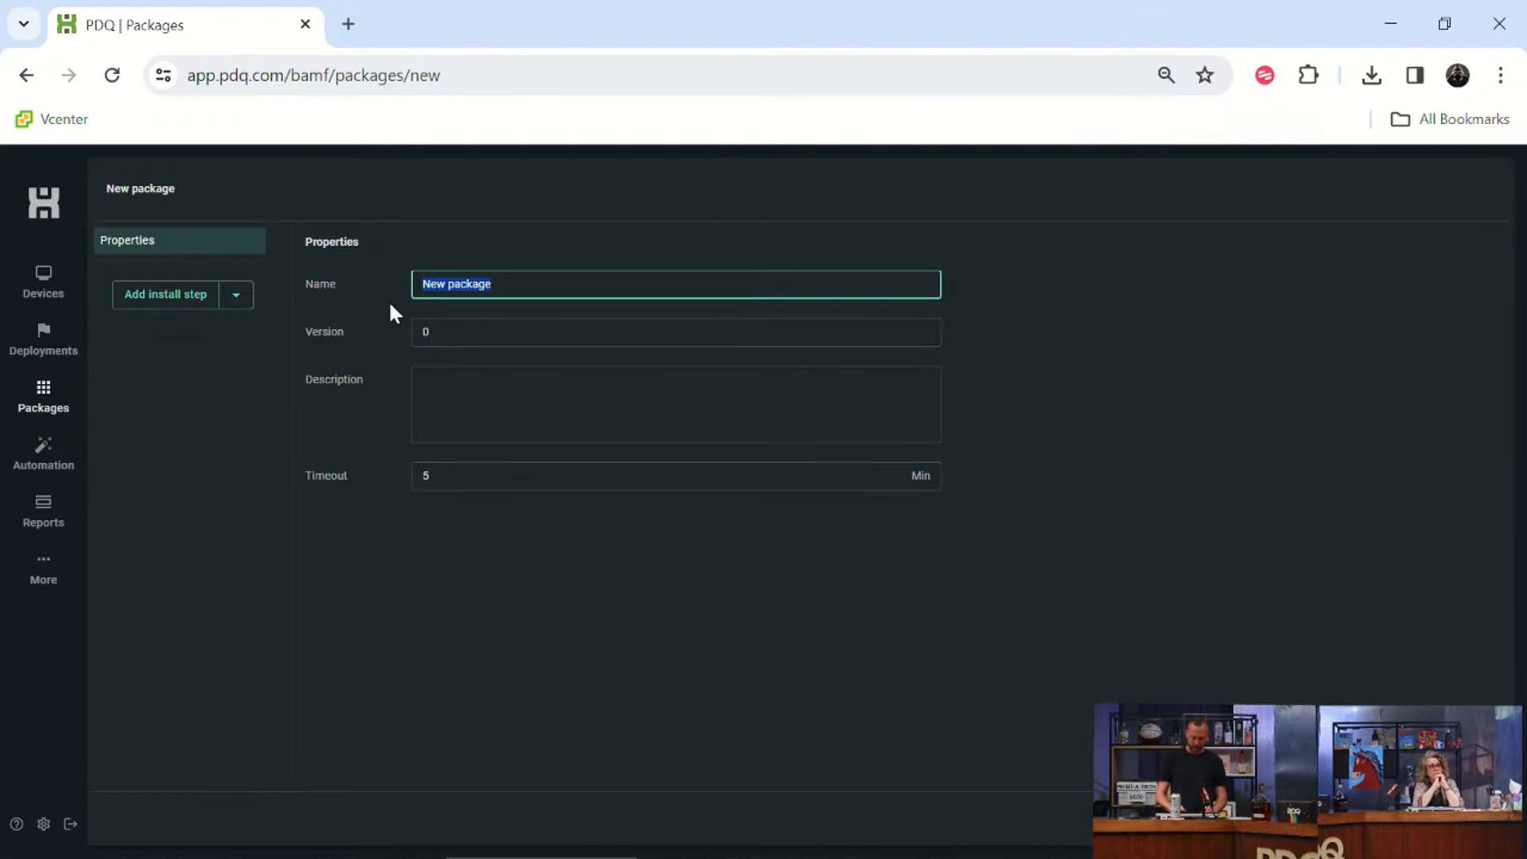
pyautogui.press('BackSpace')
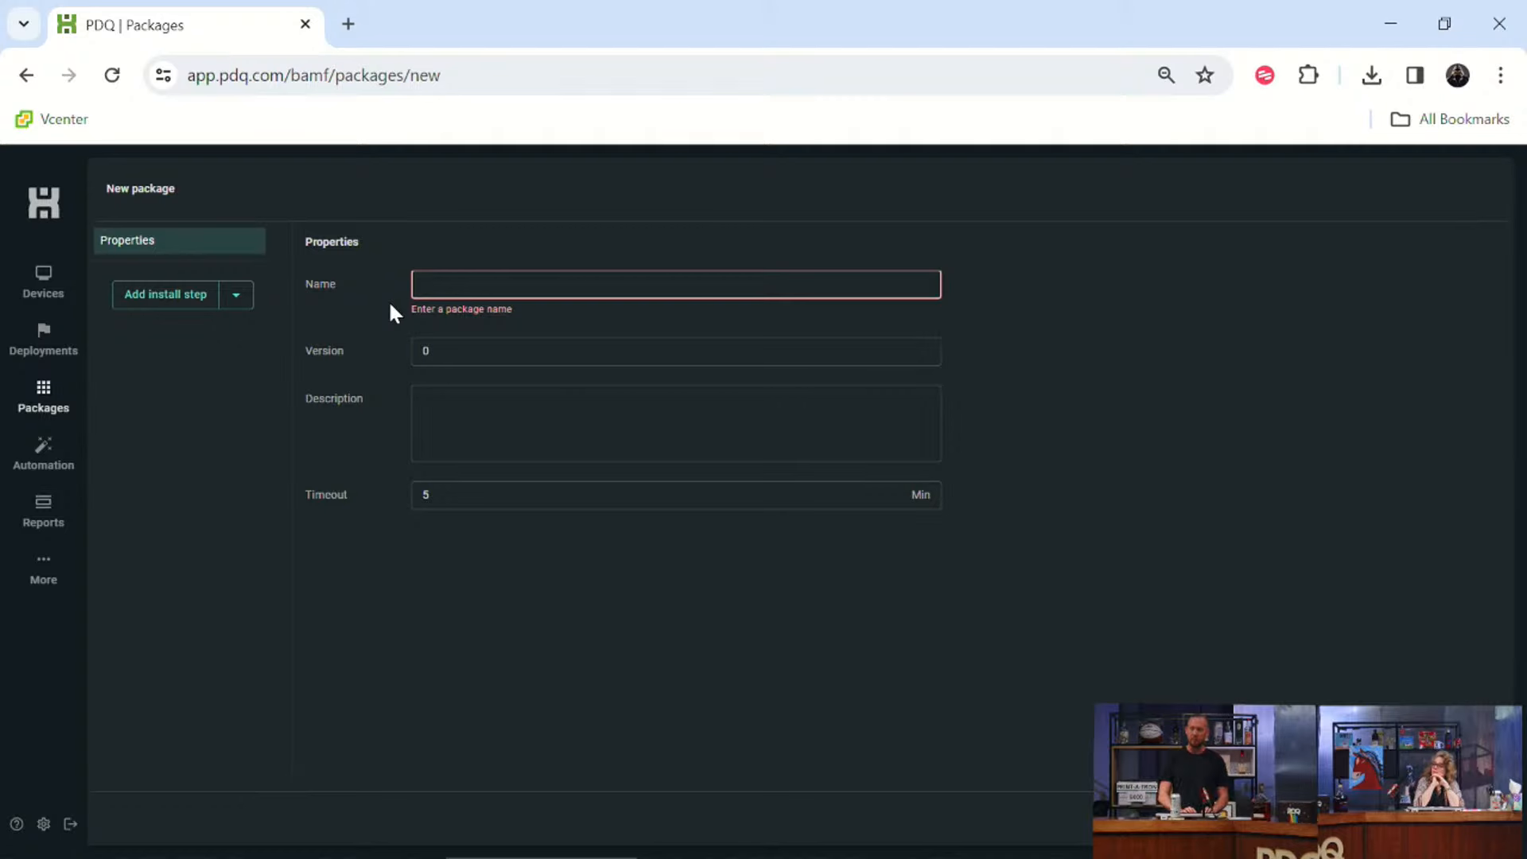
pyautogui.write('Install 7-zip')
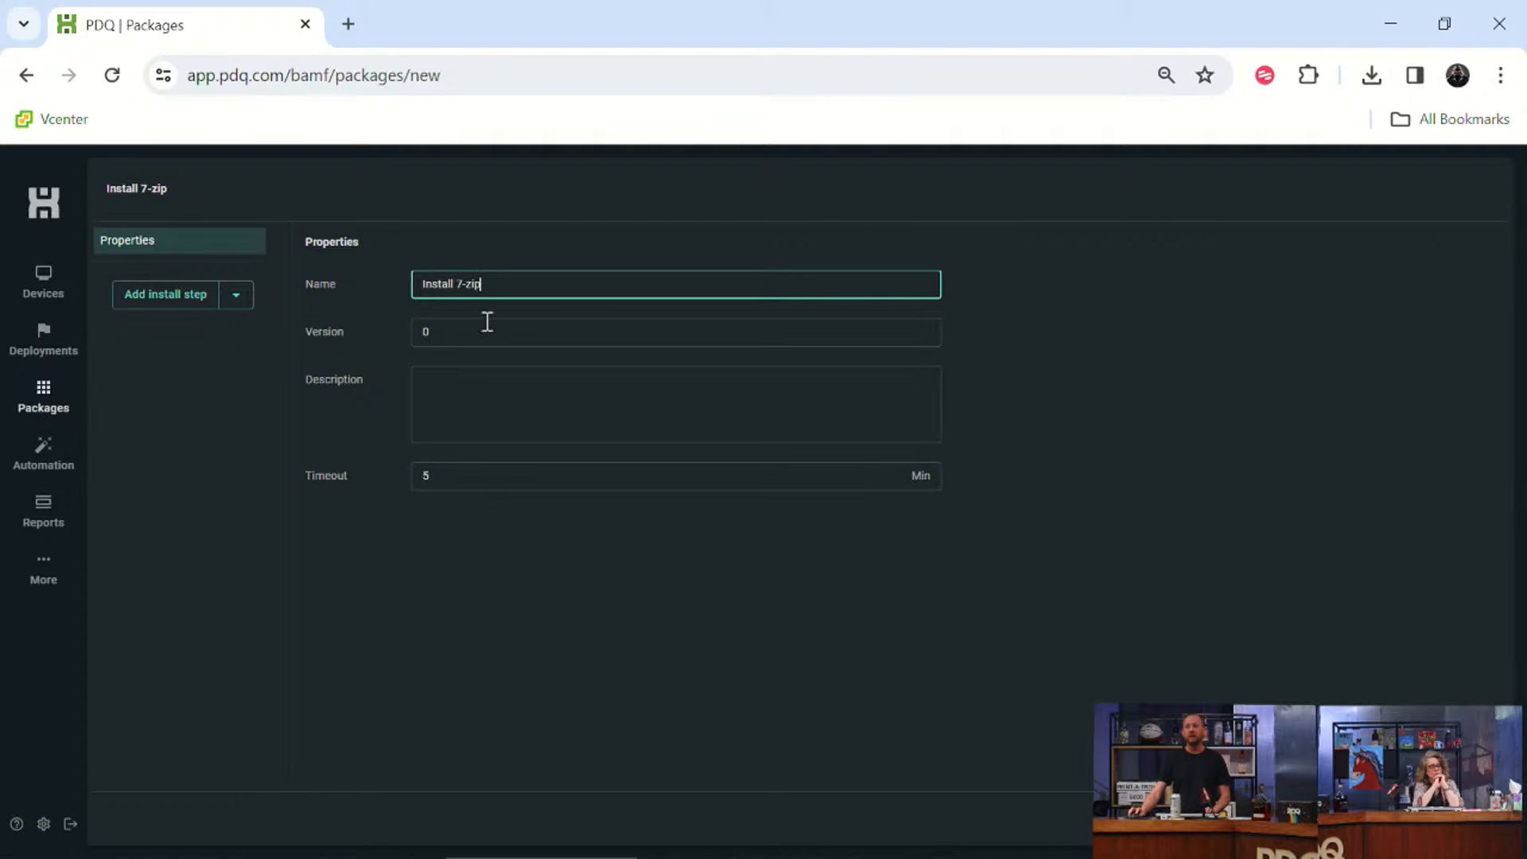
pyautogui.write(' Josh')
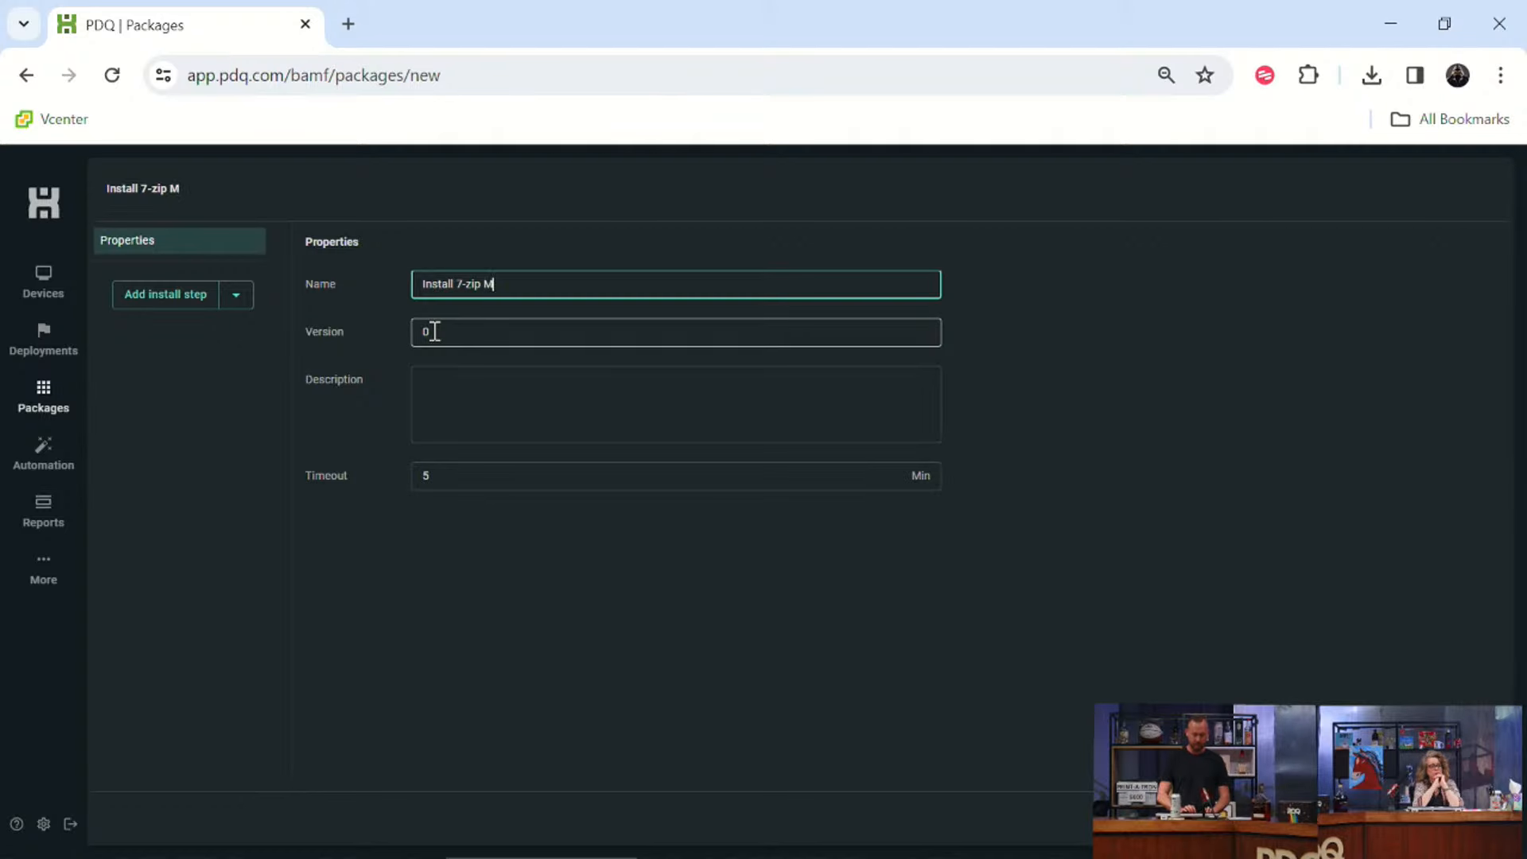
pyautogui.press('BackSpace')
pyautogui.press('BackSpace')
pyautogui.press('BackSpace')
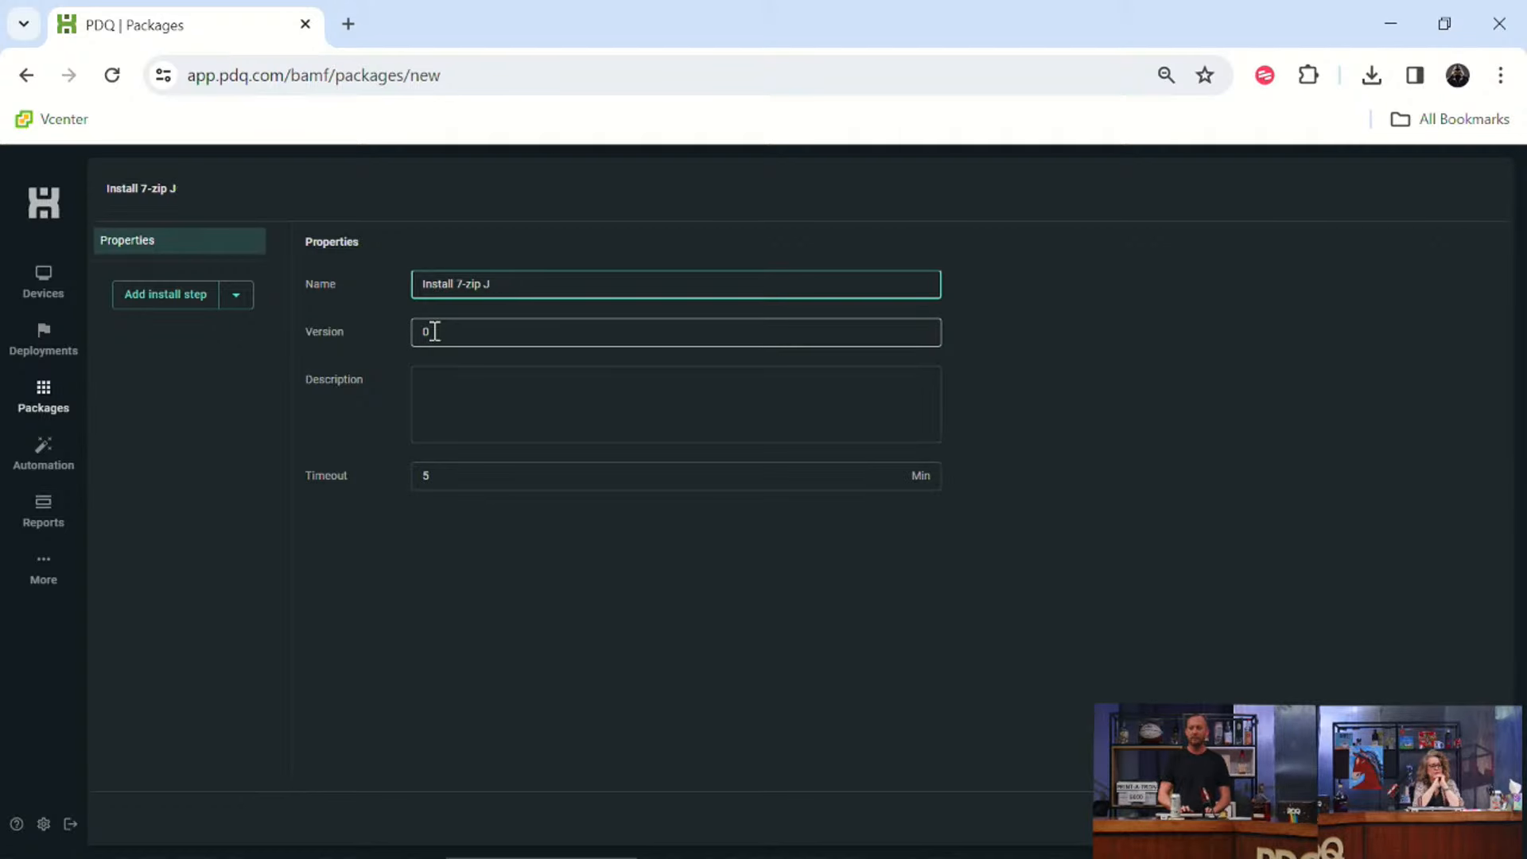
pyautogui.write('For Josh')
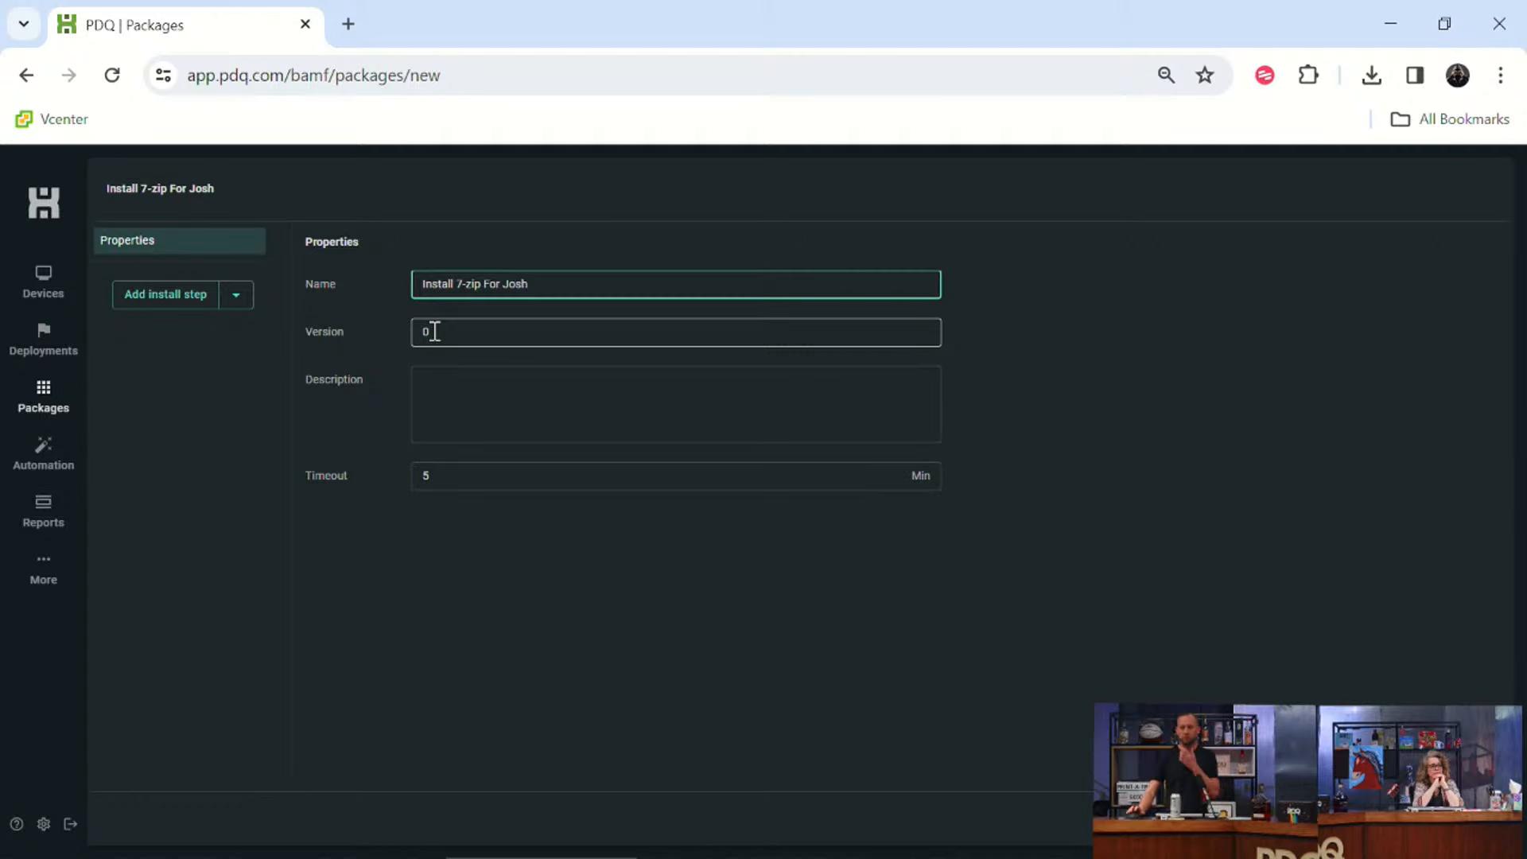
# Add an install step to the package using 7z2401-x64.exe from the Desktop with the parameter /S.
pyautogui.click(160, 300)
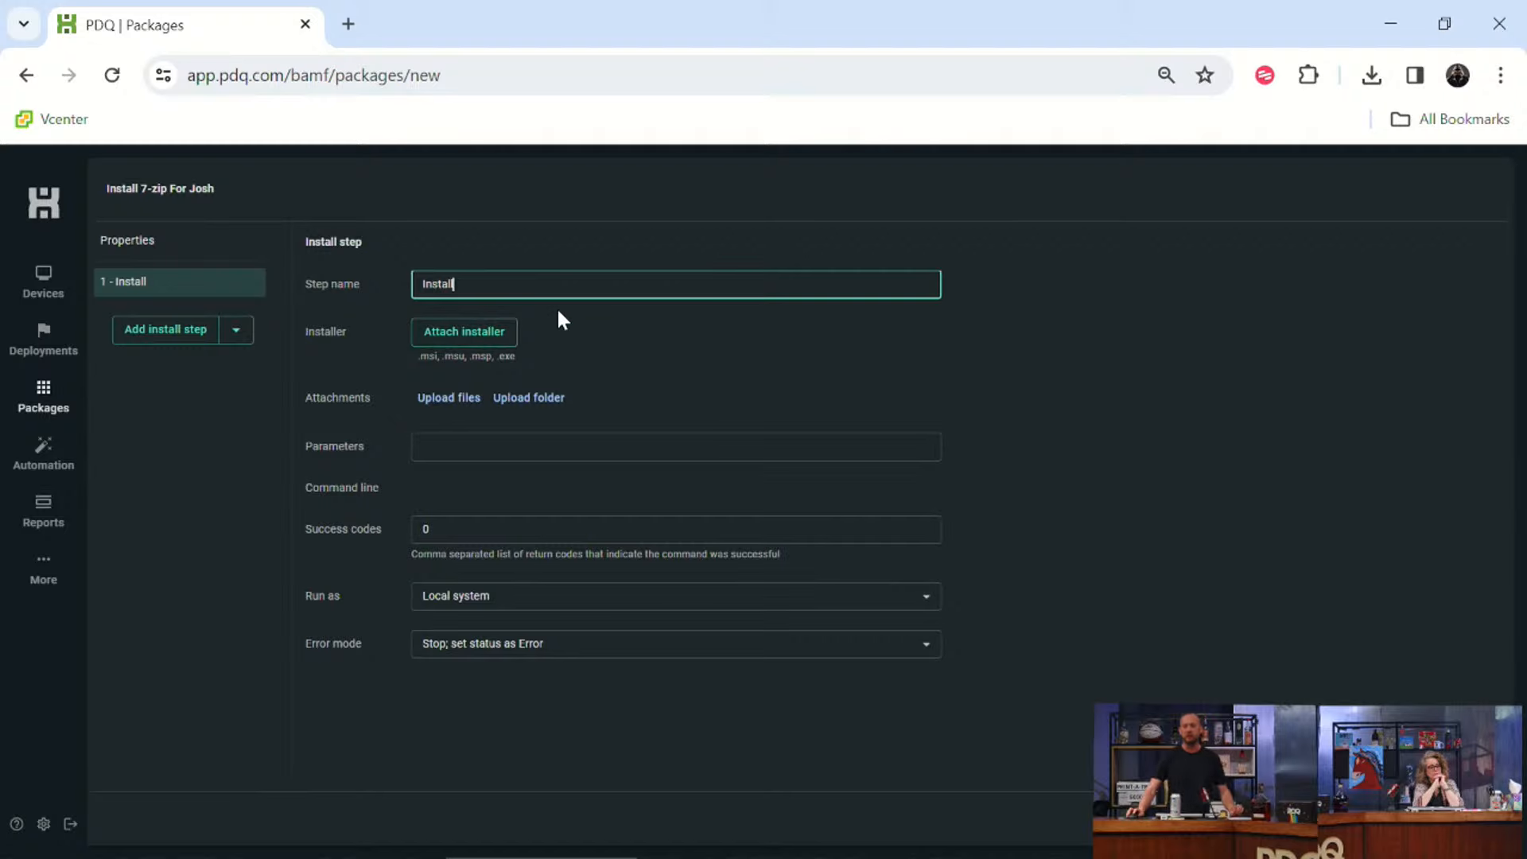
pyautogui.click(499, 337)
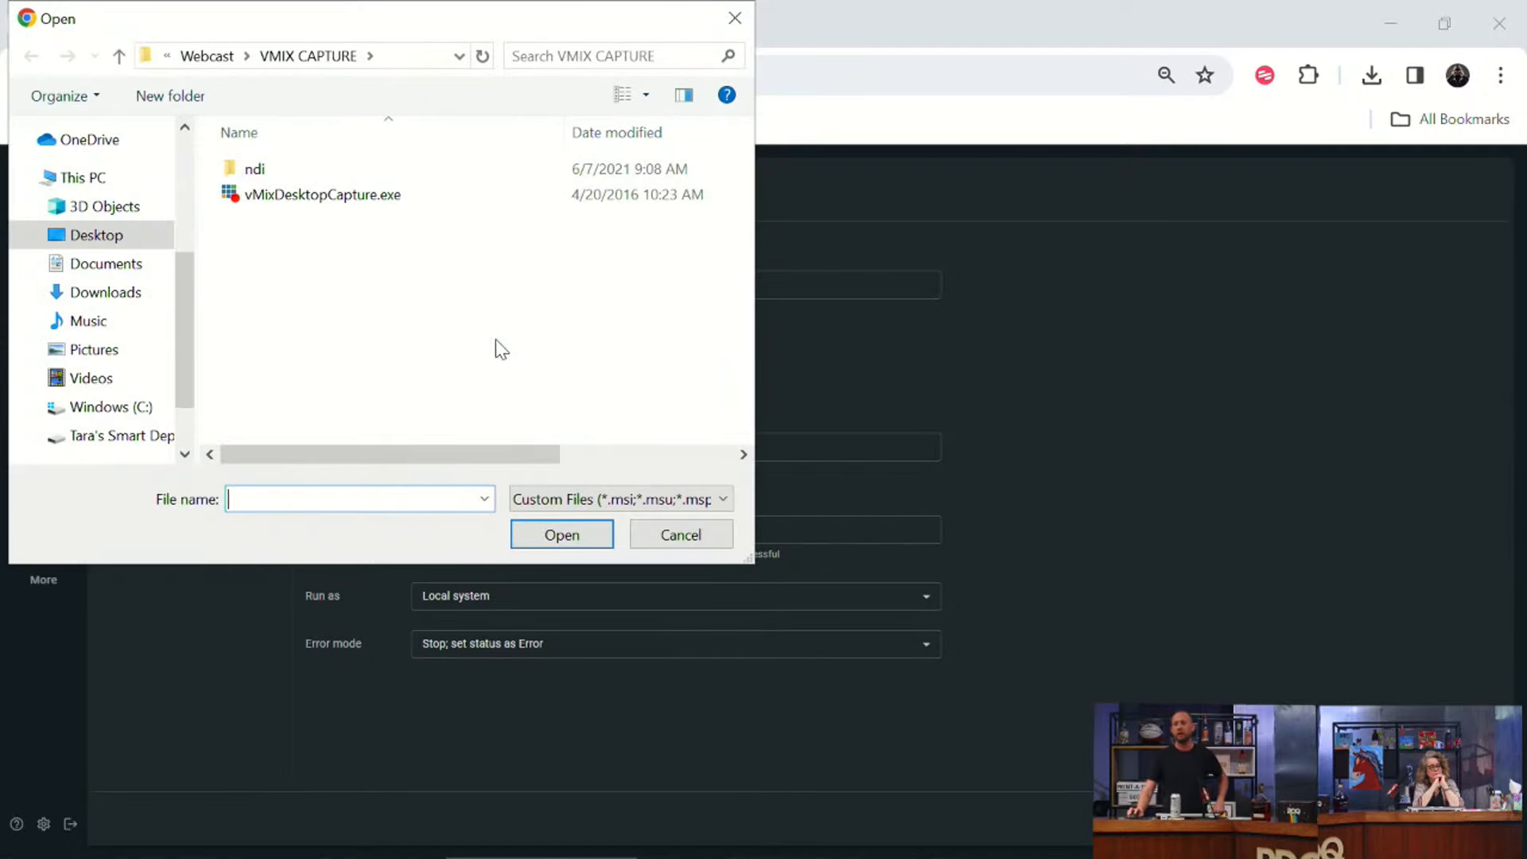
pyautogui.click(101, 236)
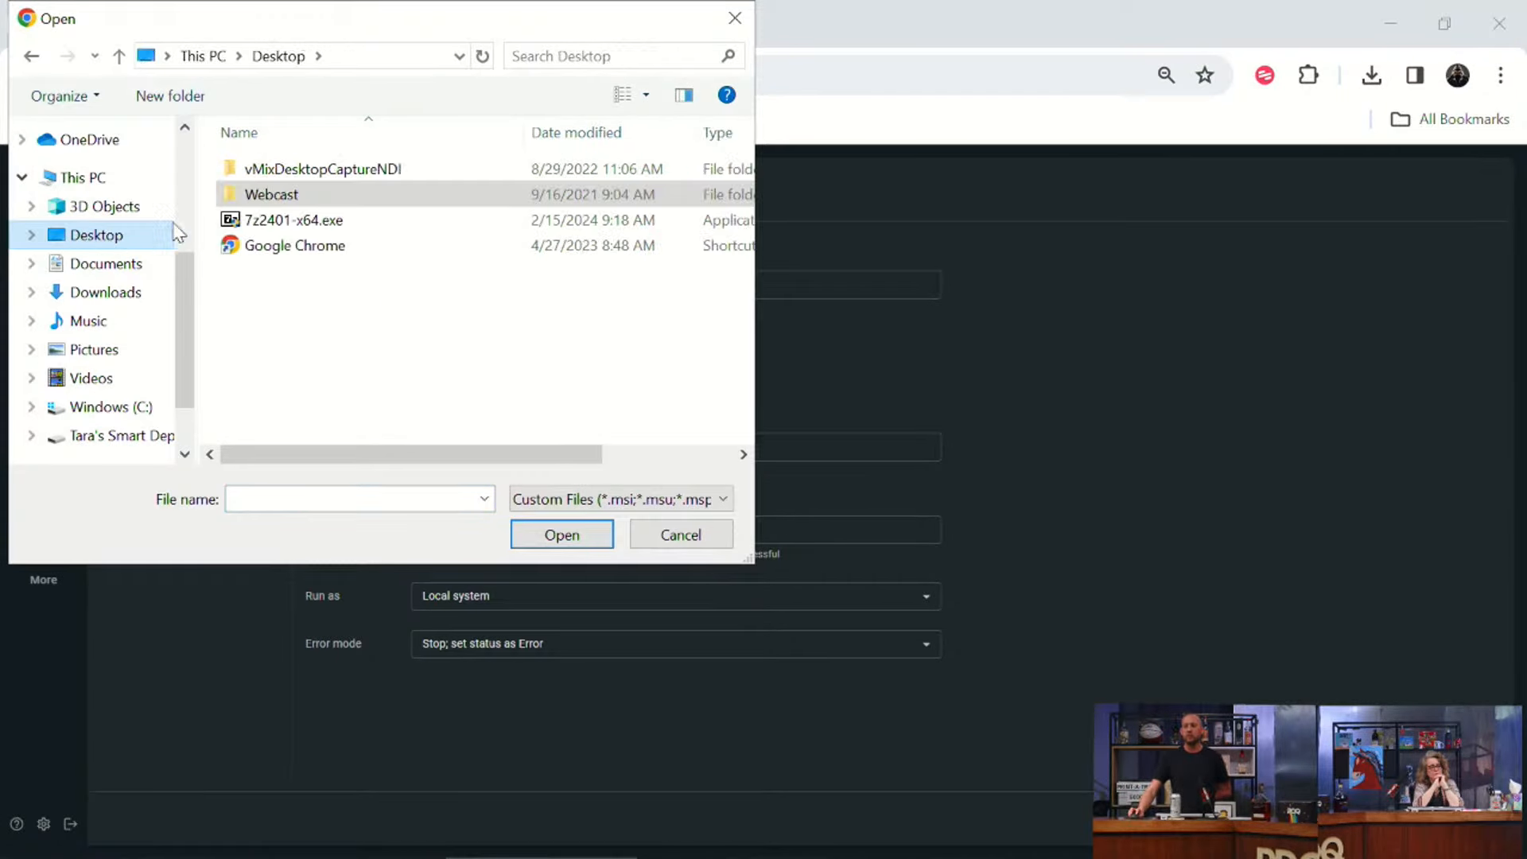
pyautogui.doubleClick(309, 225)
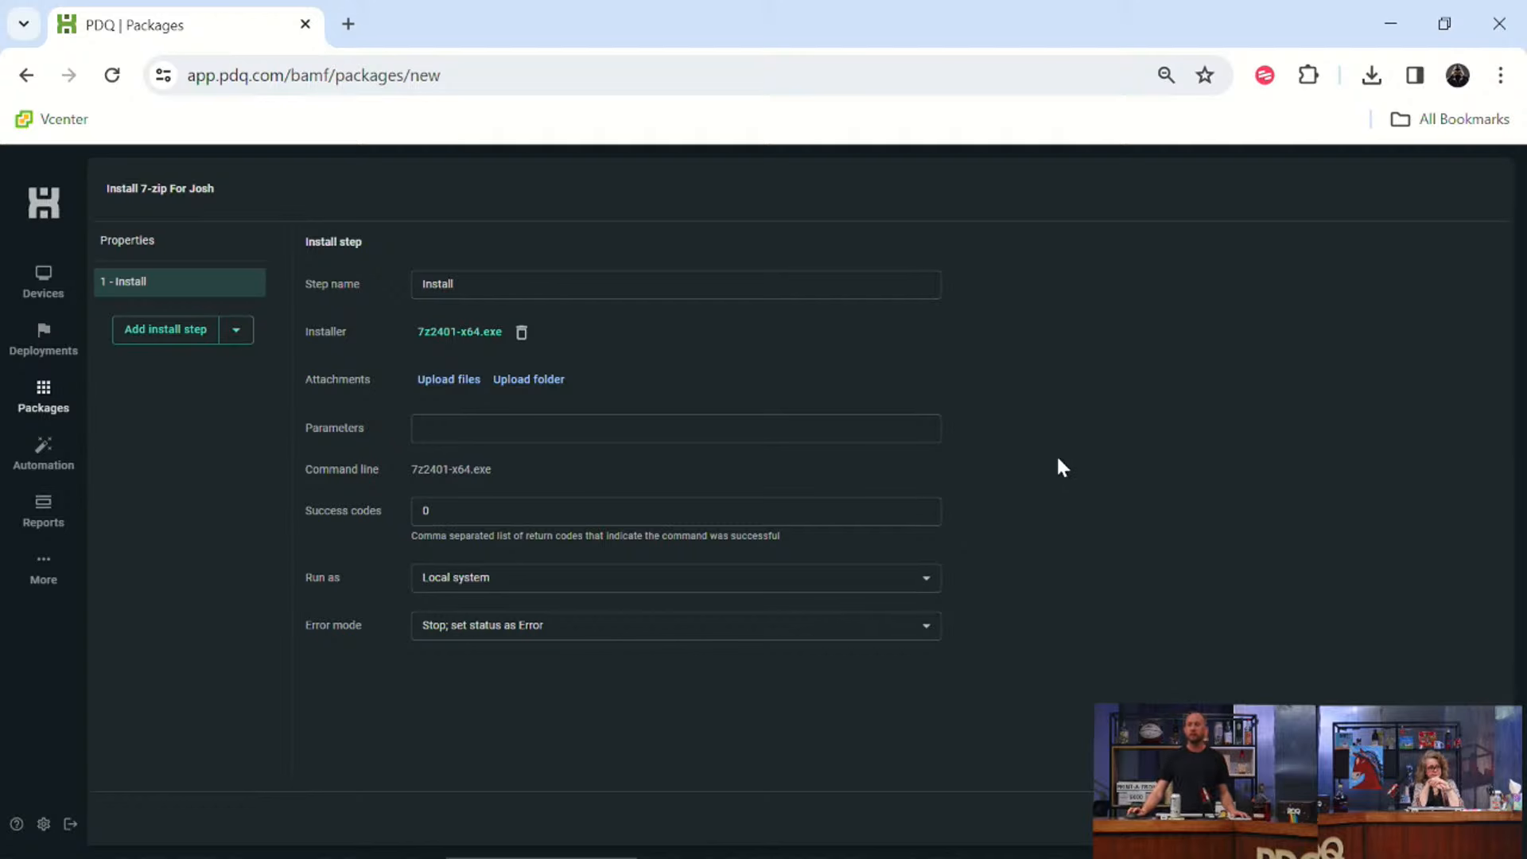
pyautogui.click(566, 434)
pyautogui.write('/S')
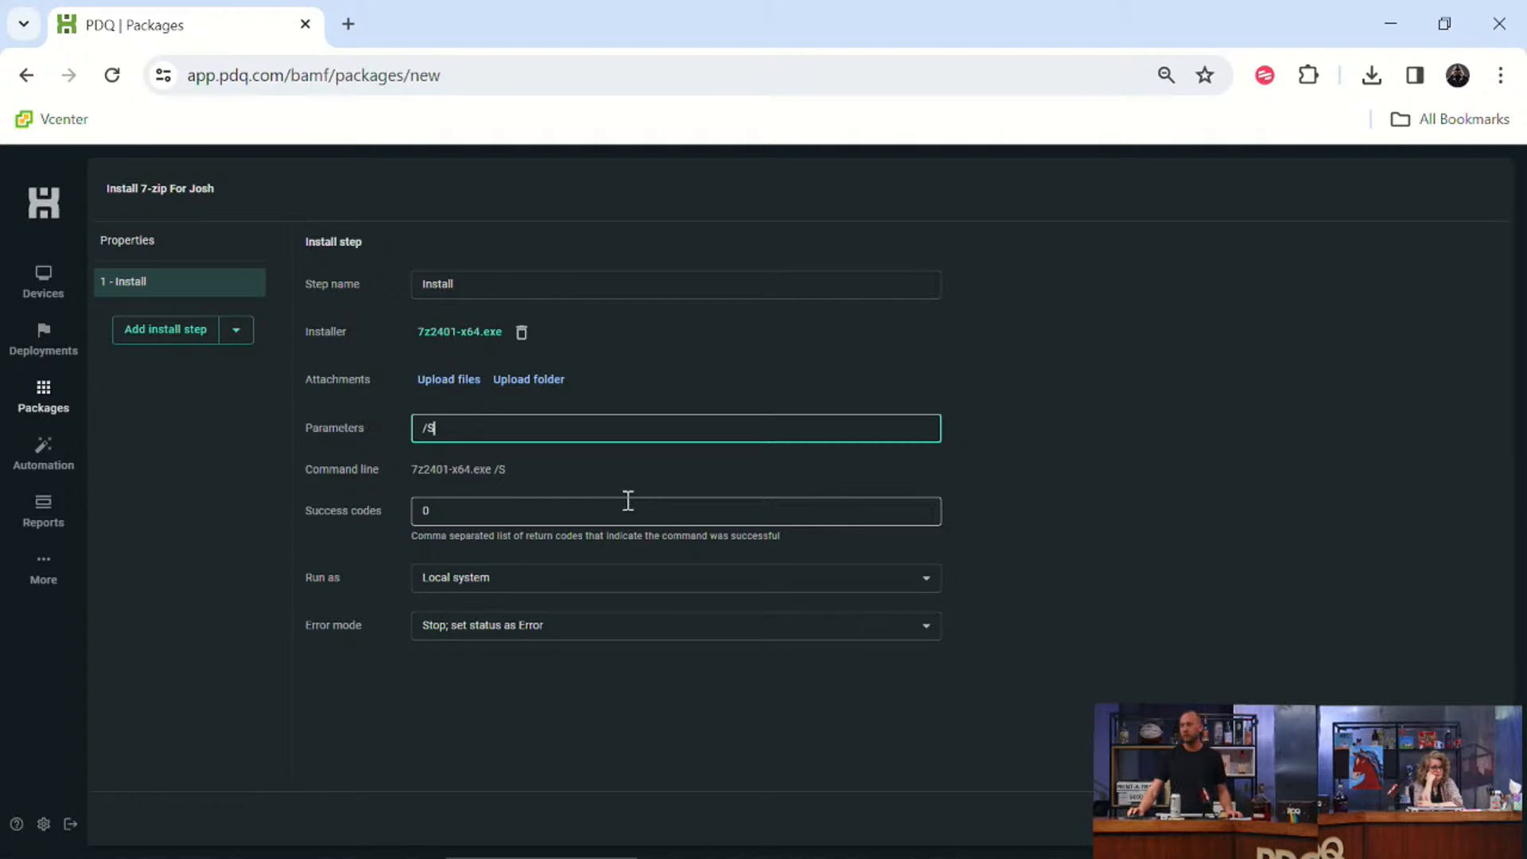
# Examine the install step's success codes and the accounts it can run as.
pyautogui.click(545, 517)
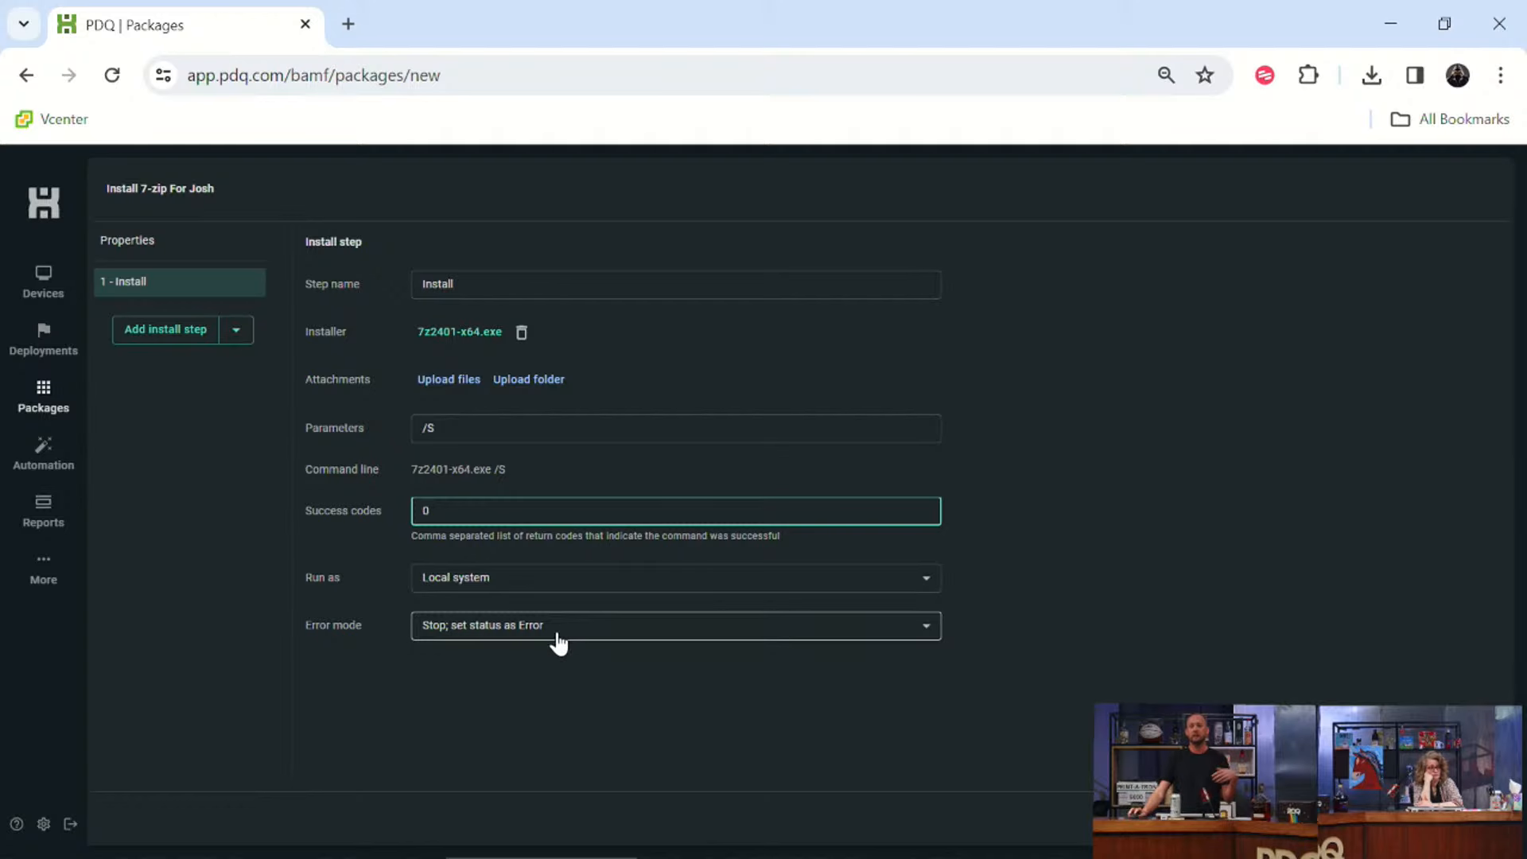
pyautogui.click(566, 579)
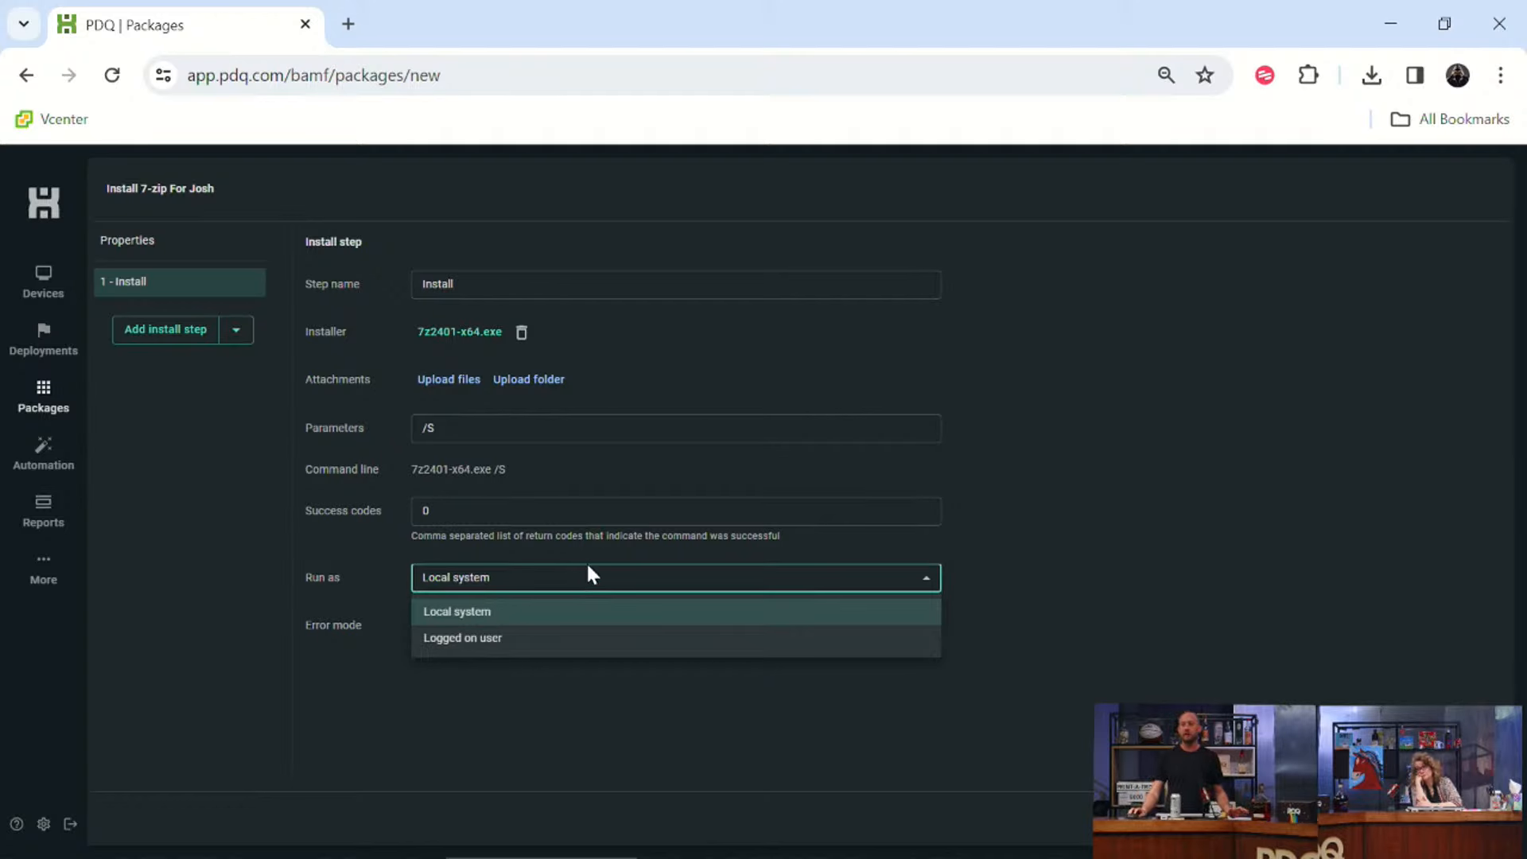
pyautogui.click(587, 567)
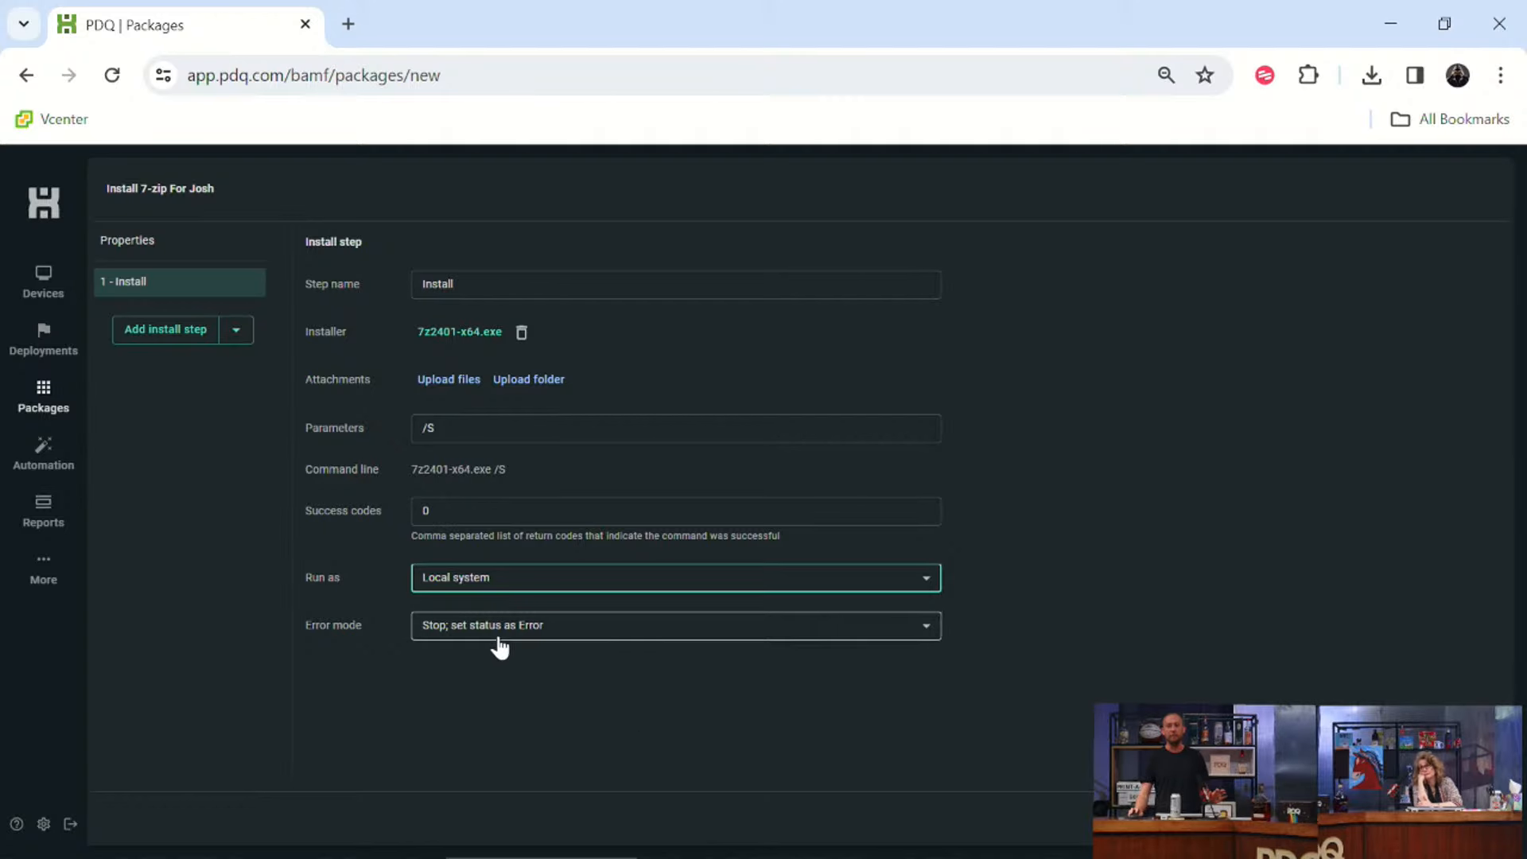
# Add two file copy steps to the package after the install step.
pyautogui.click(236, 329)
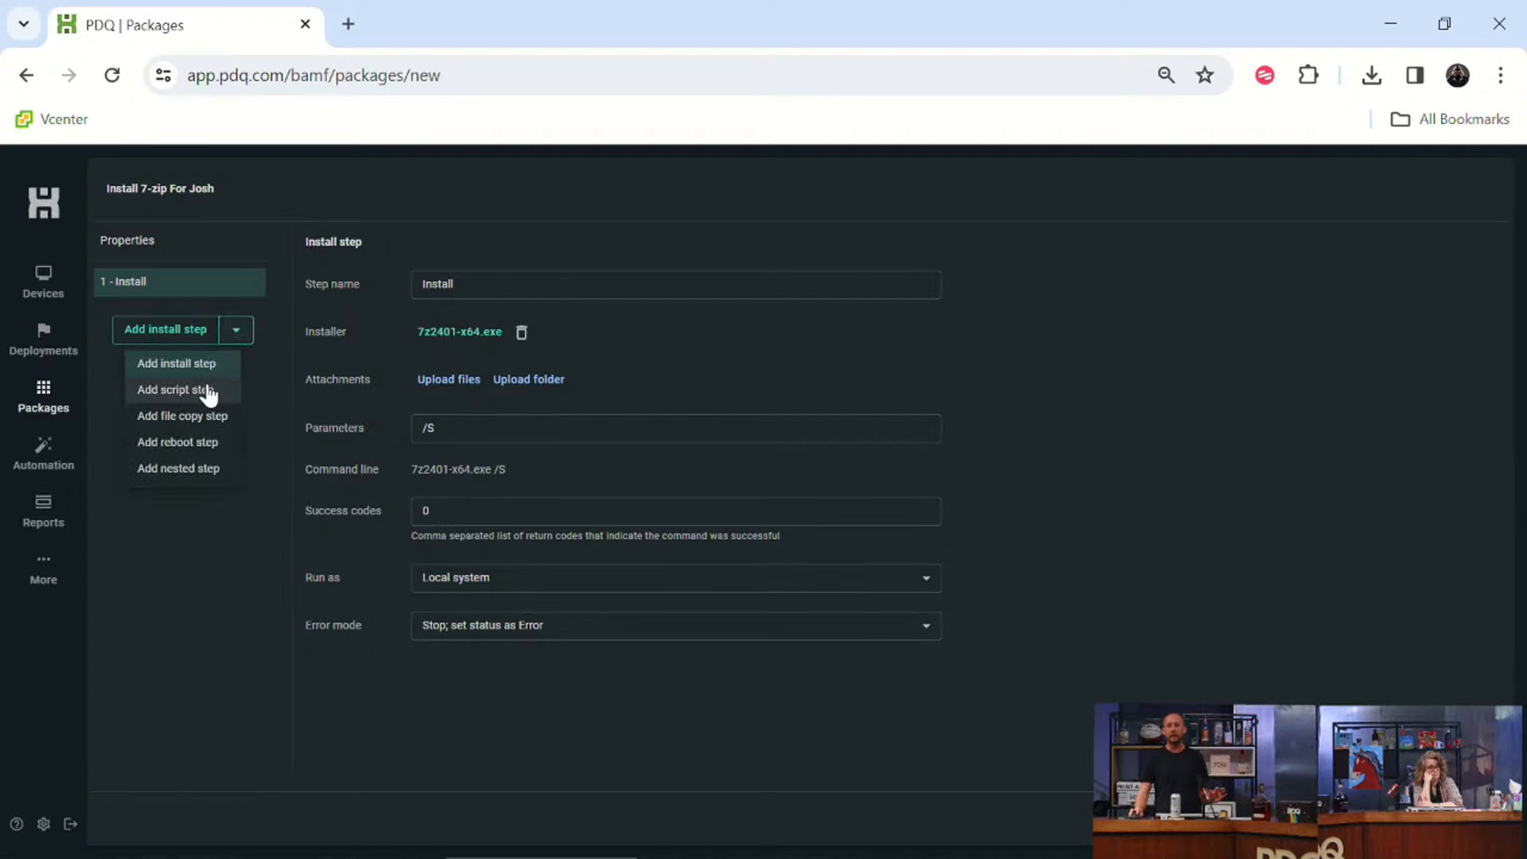
pyautogui.click(198, 414)
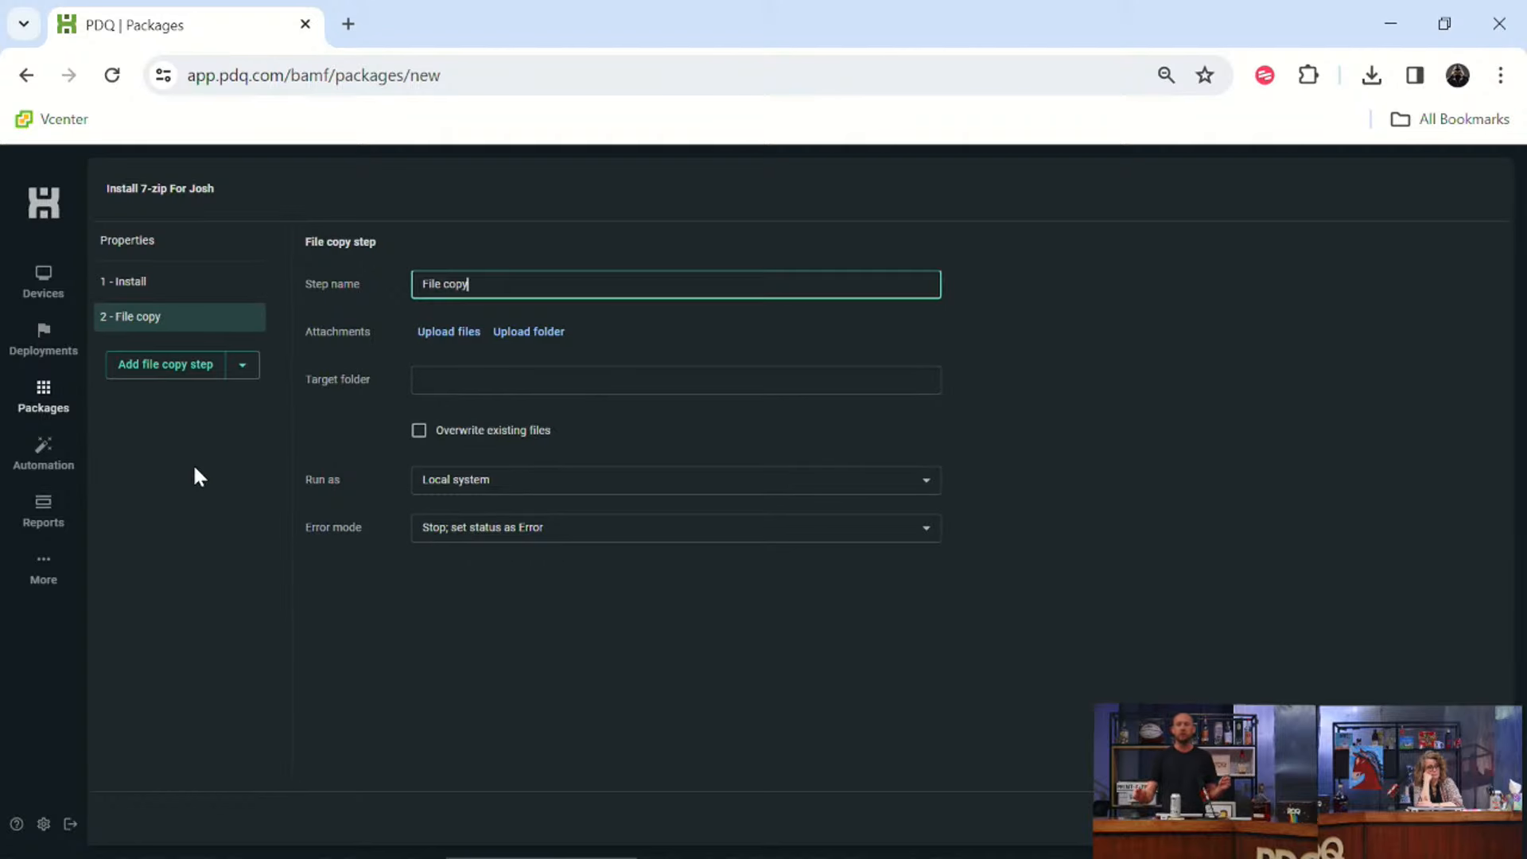
pyautogui.click(197, 365)
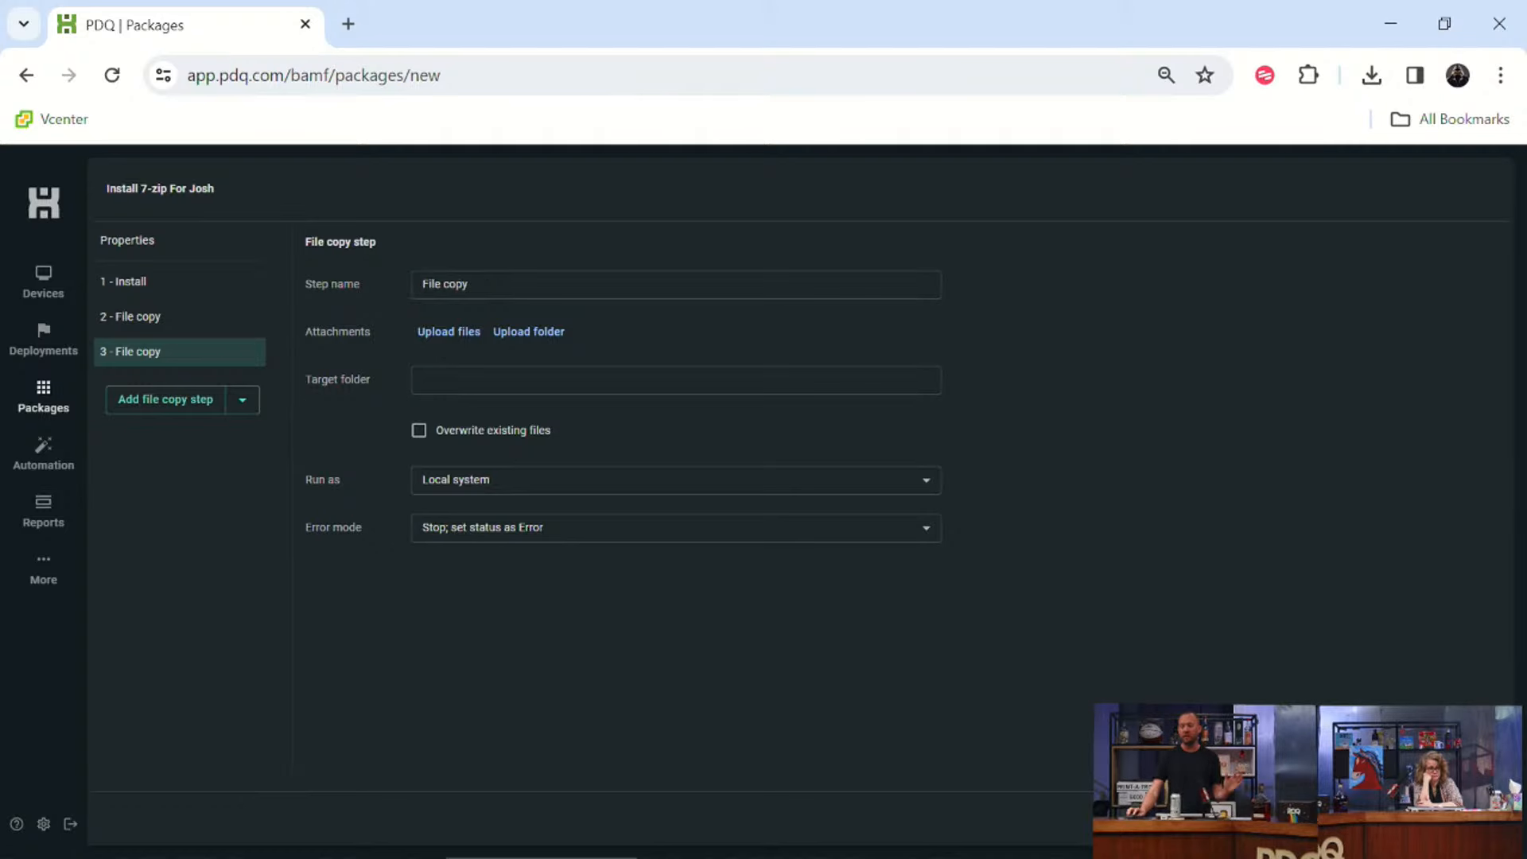
# Discard the unsaved 7-zip package and return to the device list.
pyautogui.hotkey('alt', 'Left')
pyautogui.click(896, 228)
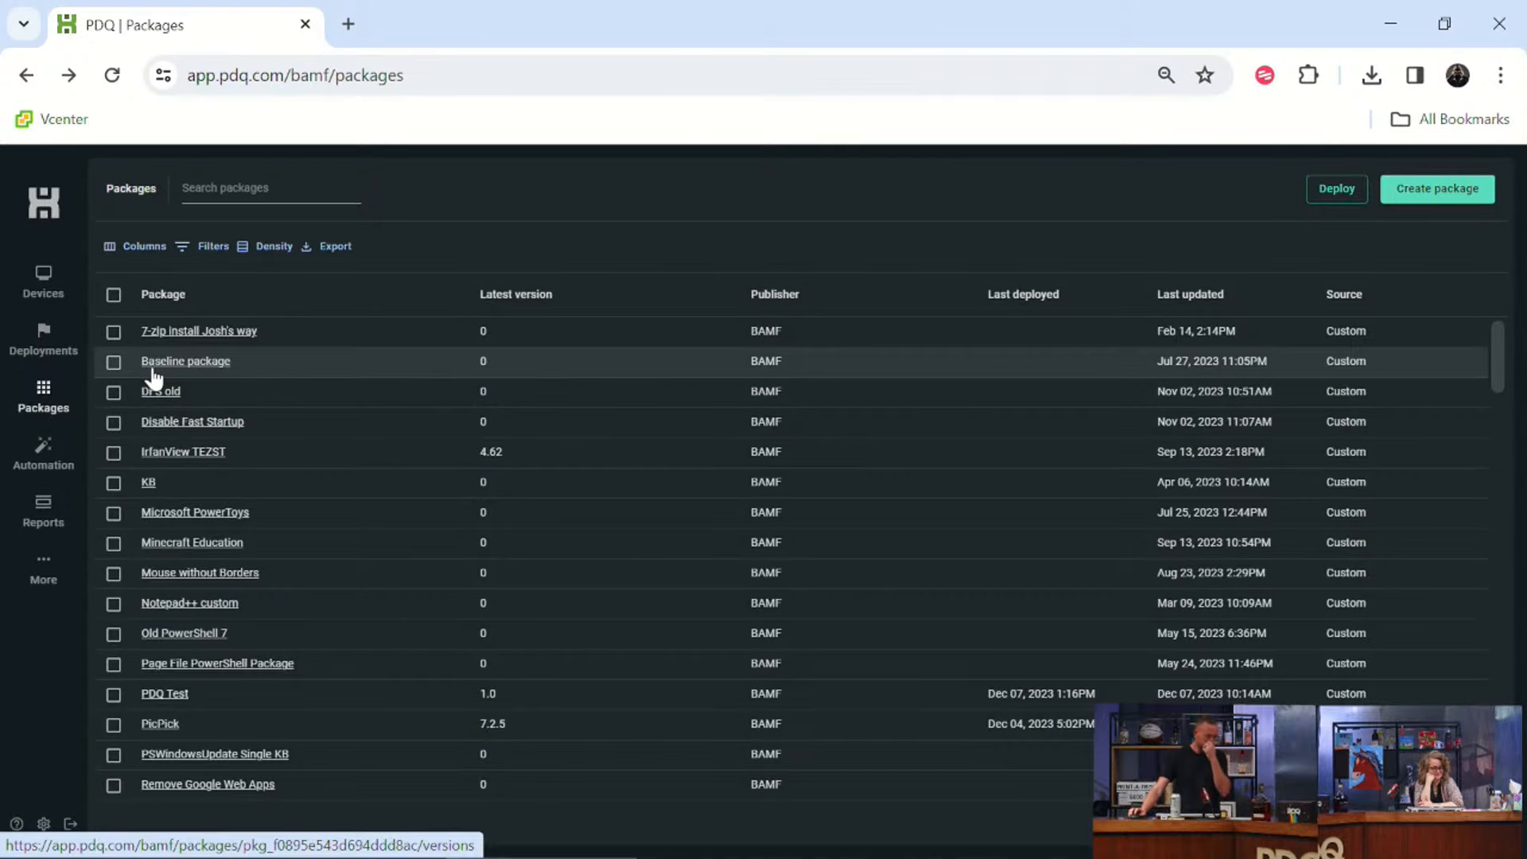
pyautogui.click(34, 298)
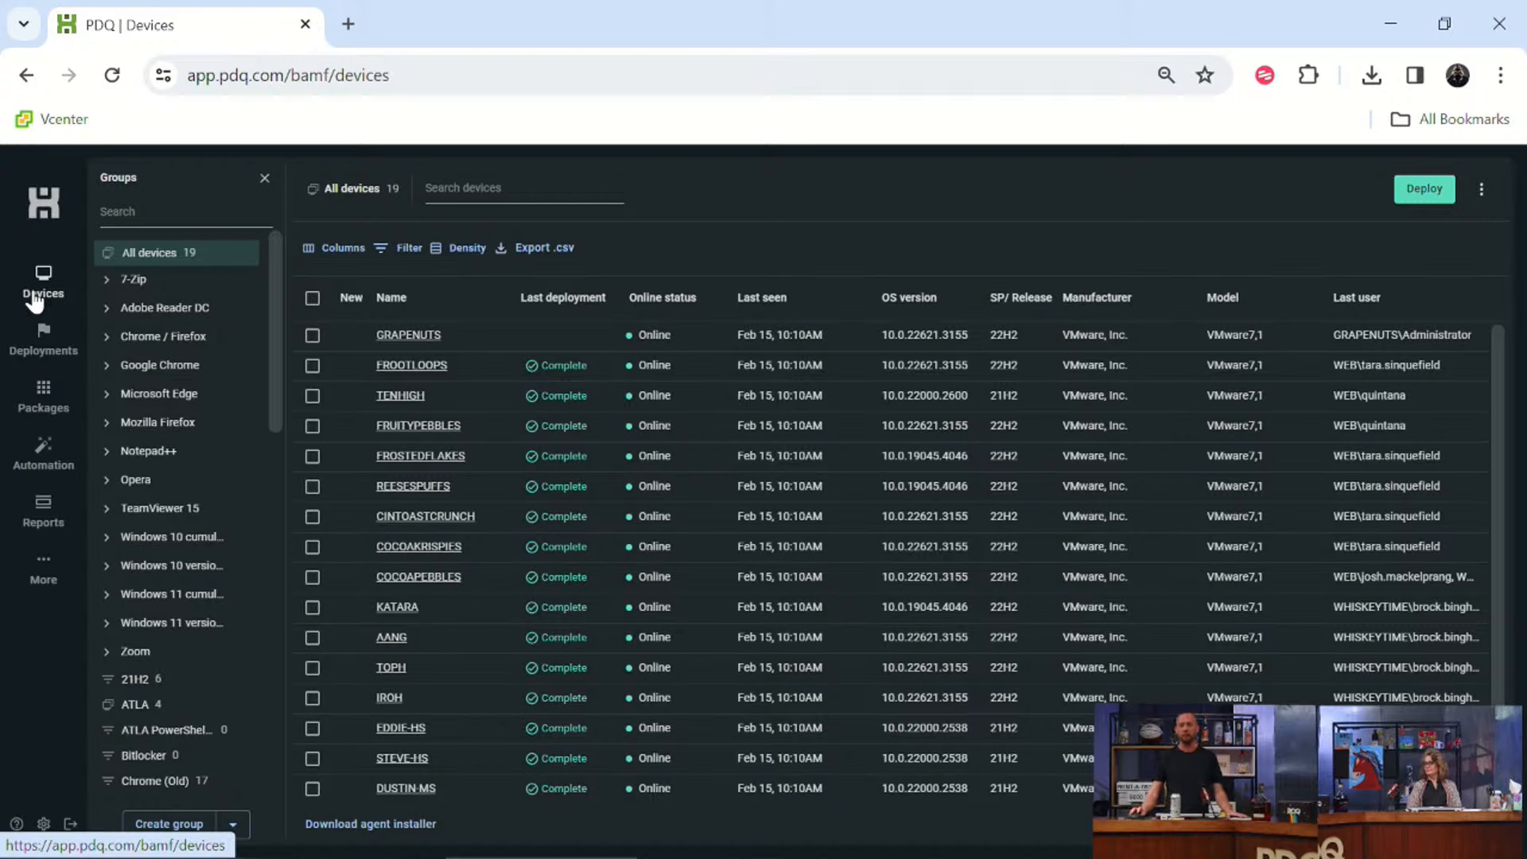
# Create a new custom scanner named ".exe's in System32".
pyautogui.click(32, 576)
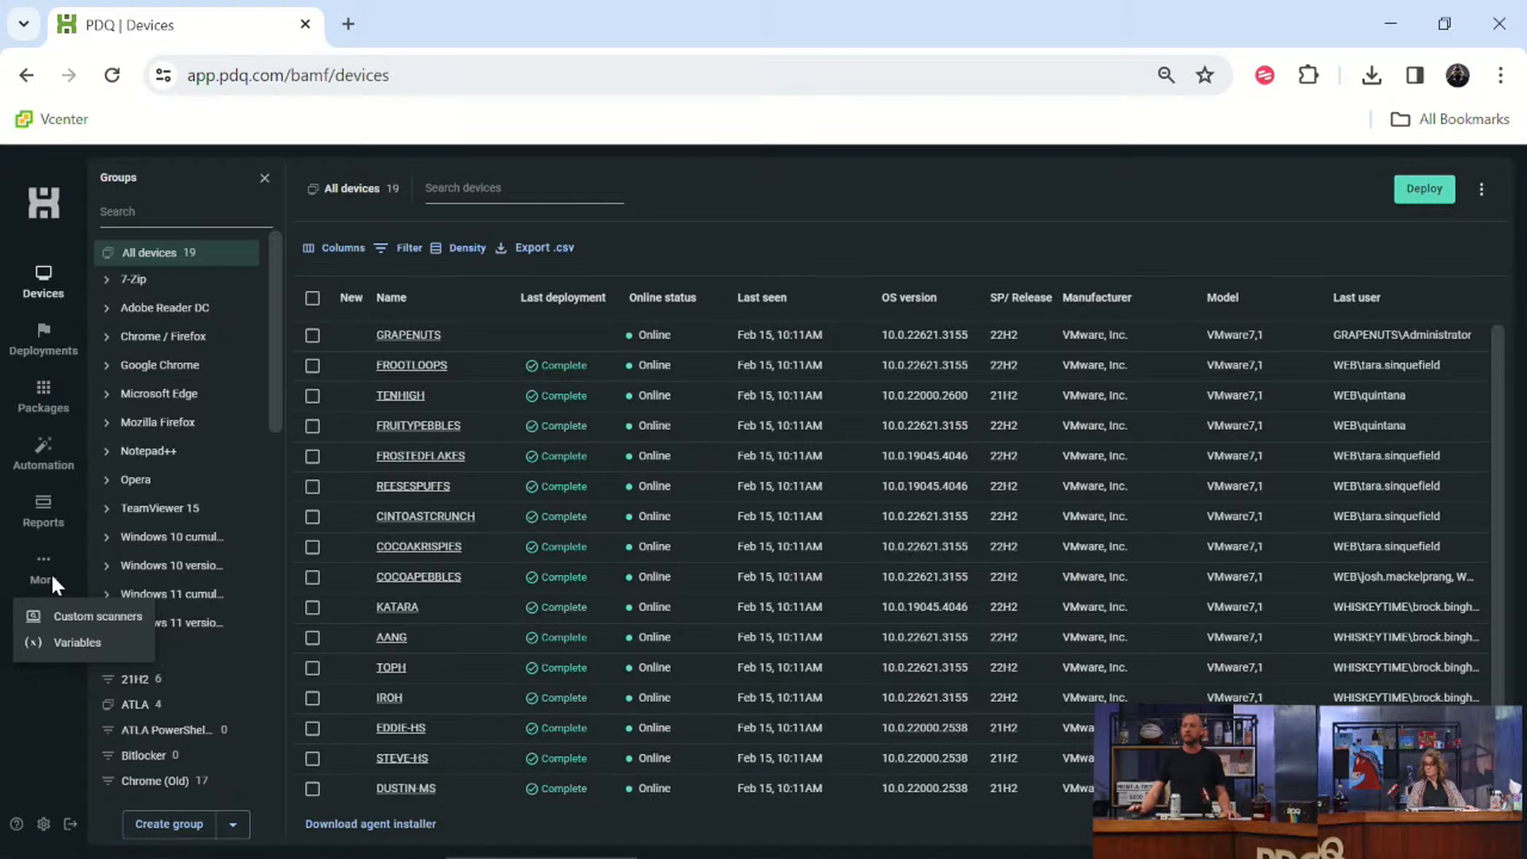
pyautogui.click(68, 617)
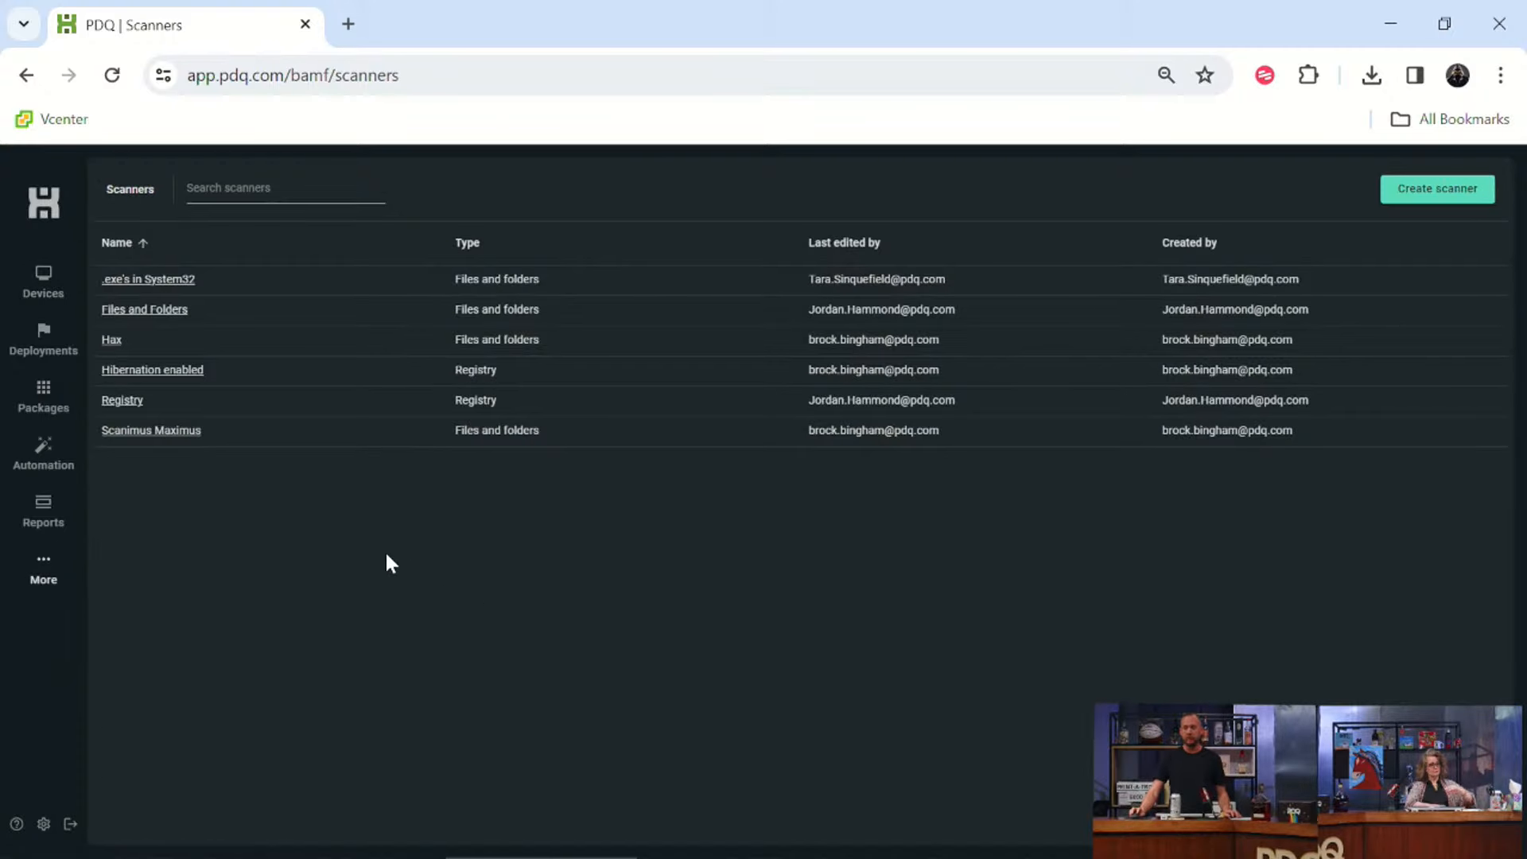
pyautogui.click(1424, 191)
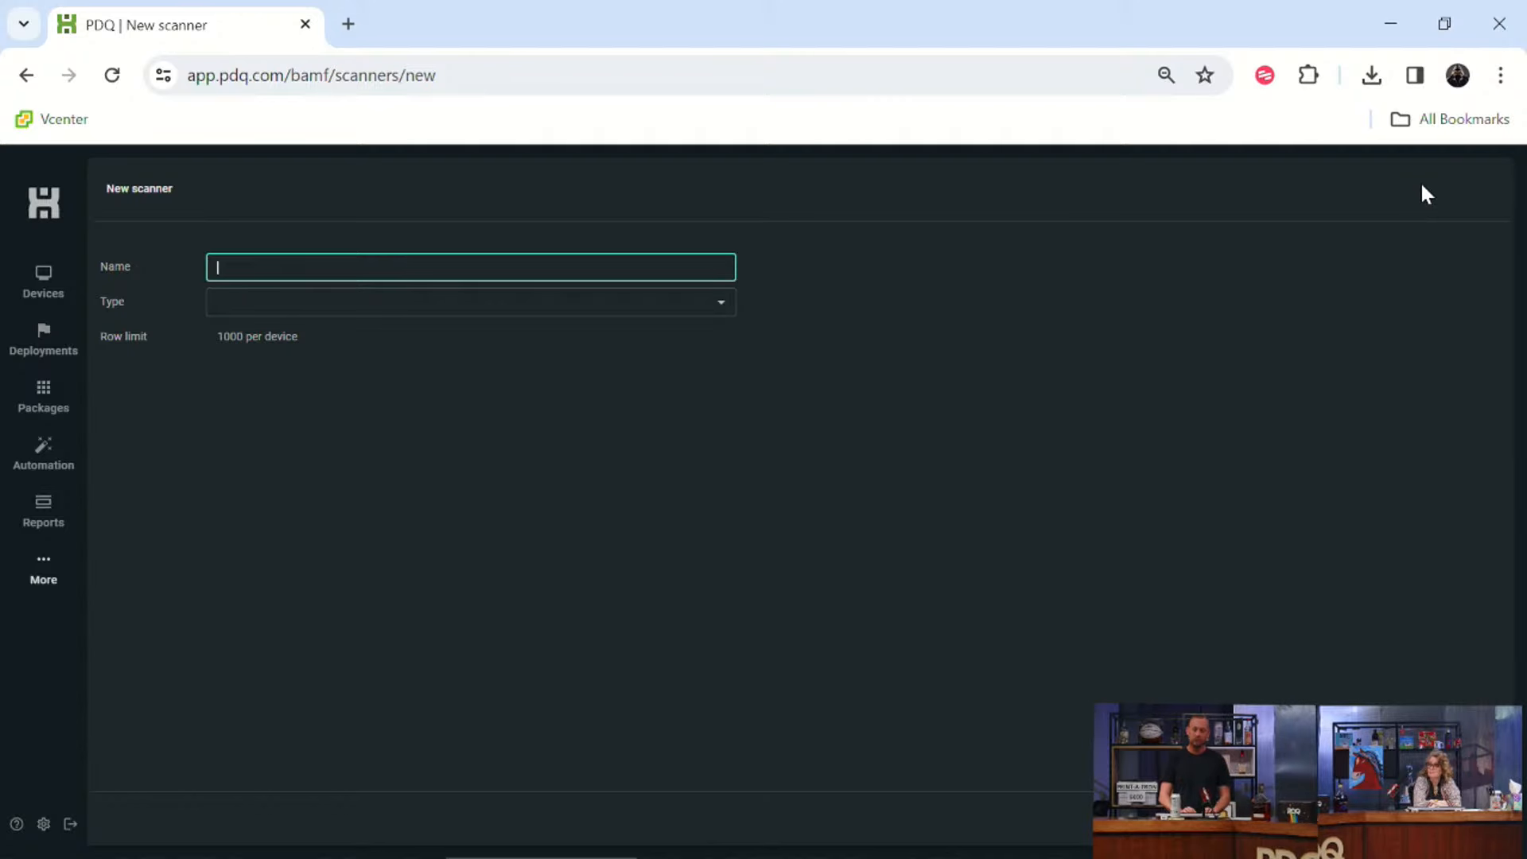
pyautogui.write('.ex')
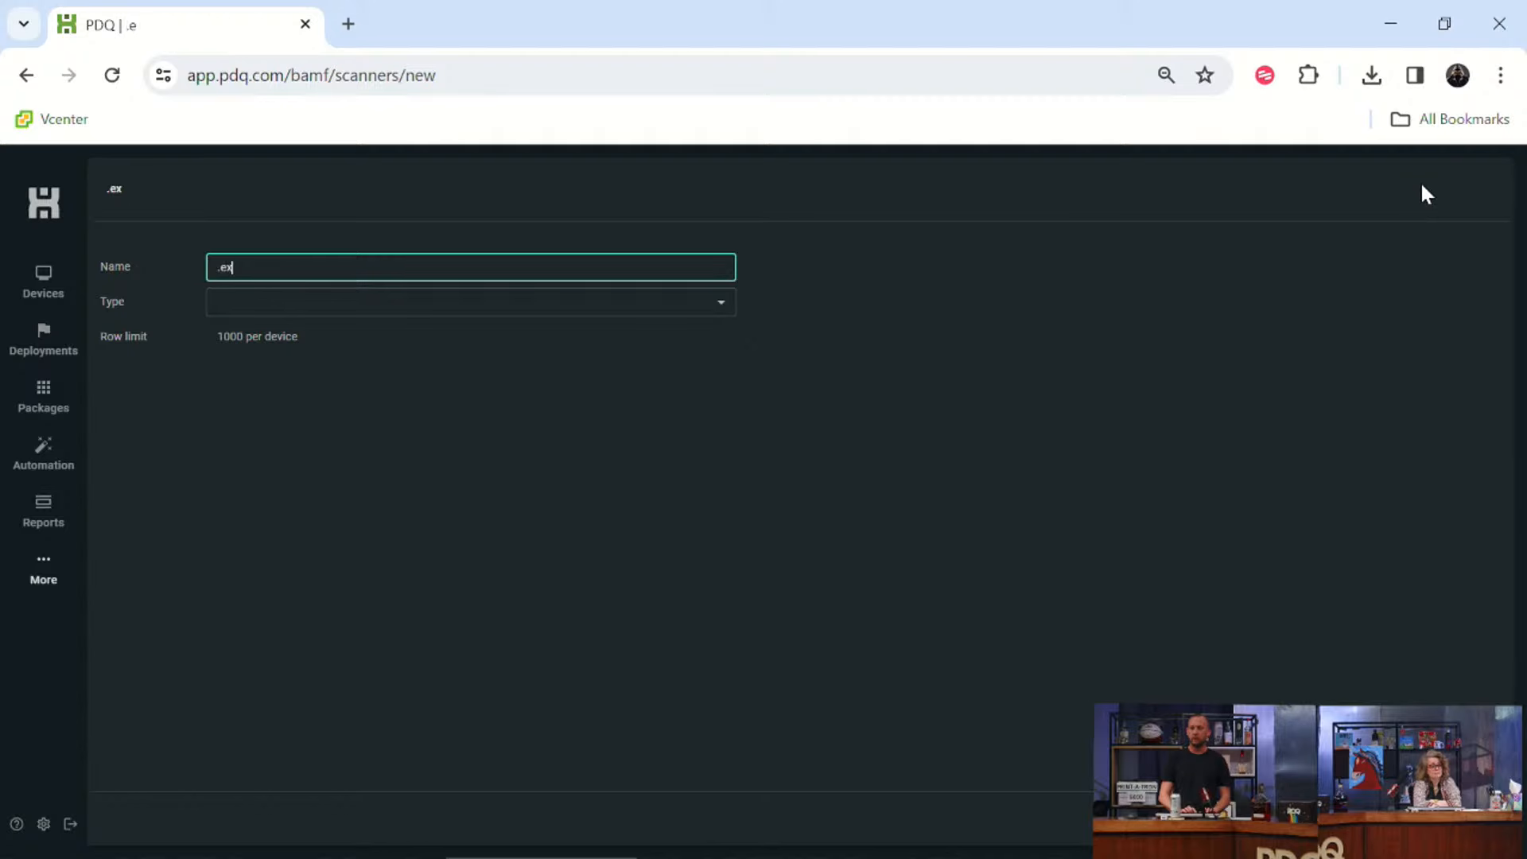
pyautogui.write("e's in Syste3")
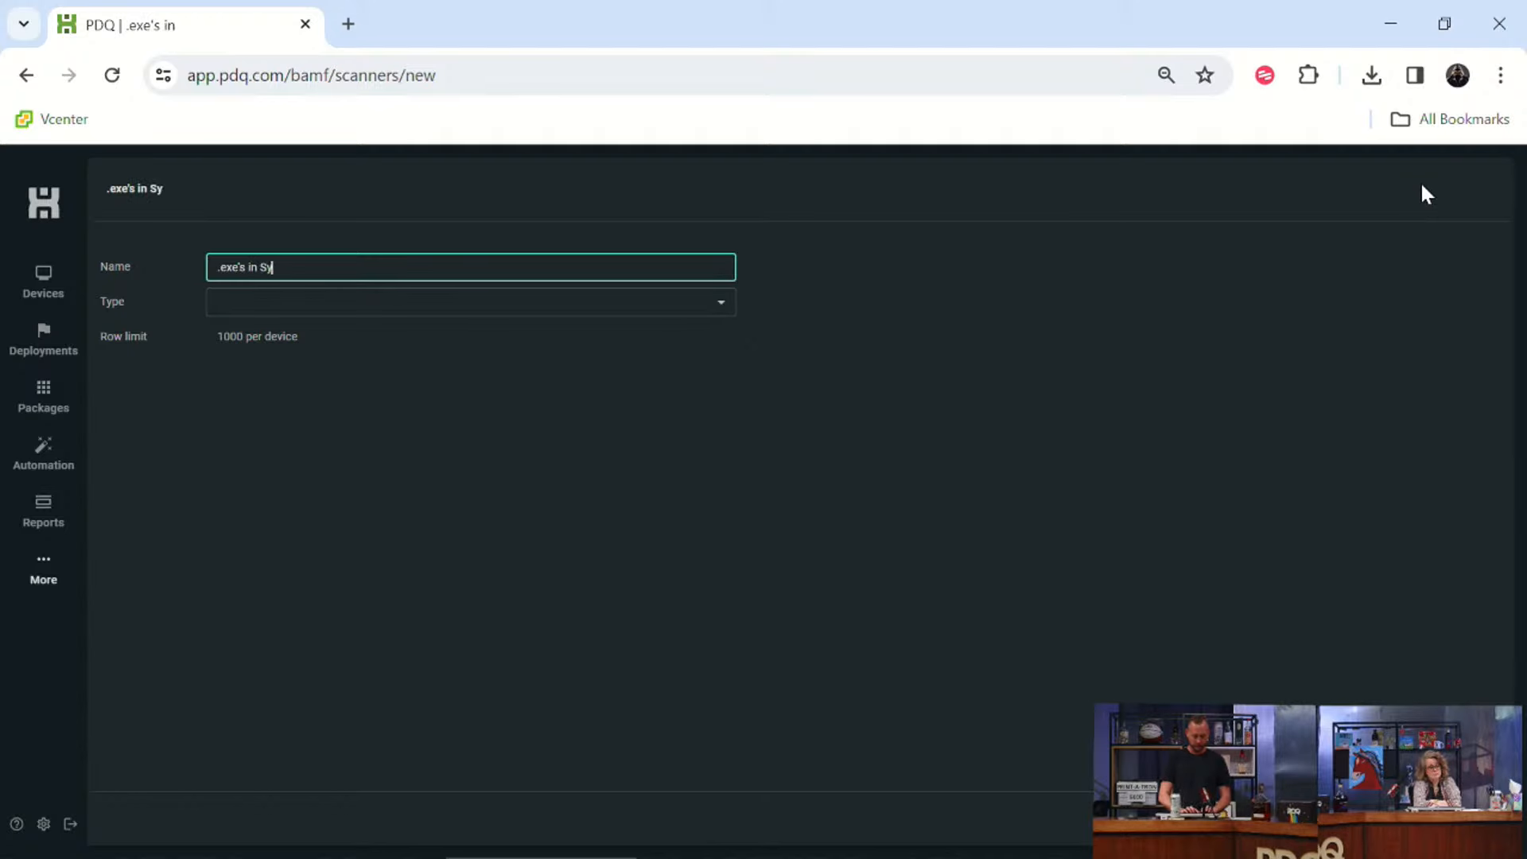
pyautogui.press('BackSpace')
pyautogui.write('m32')
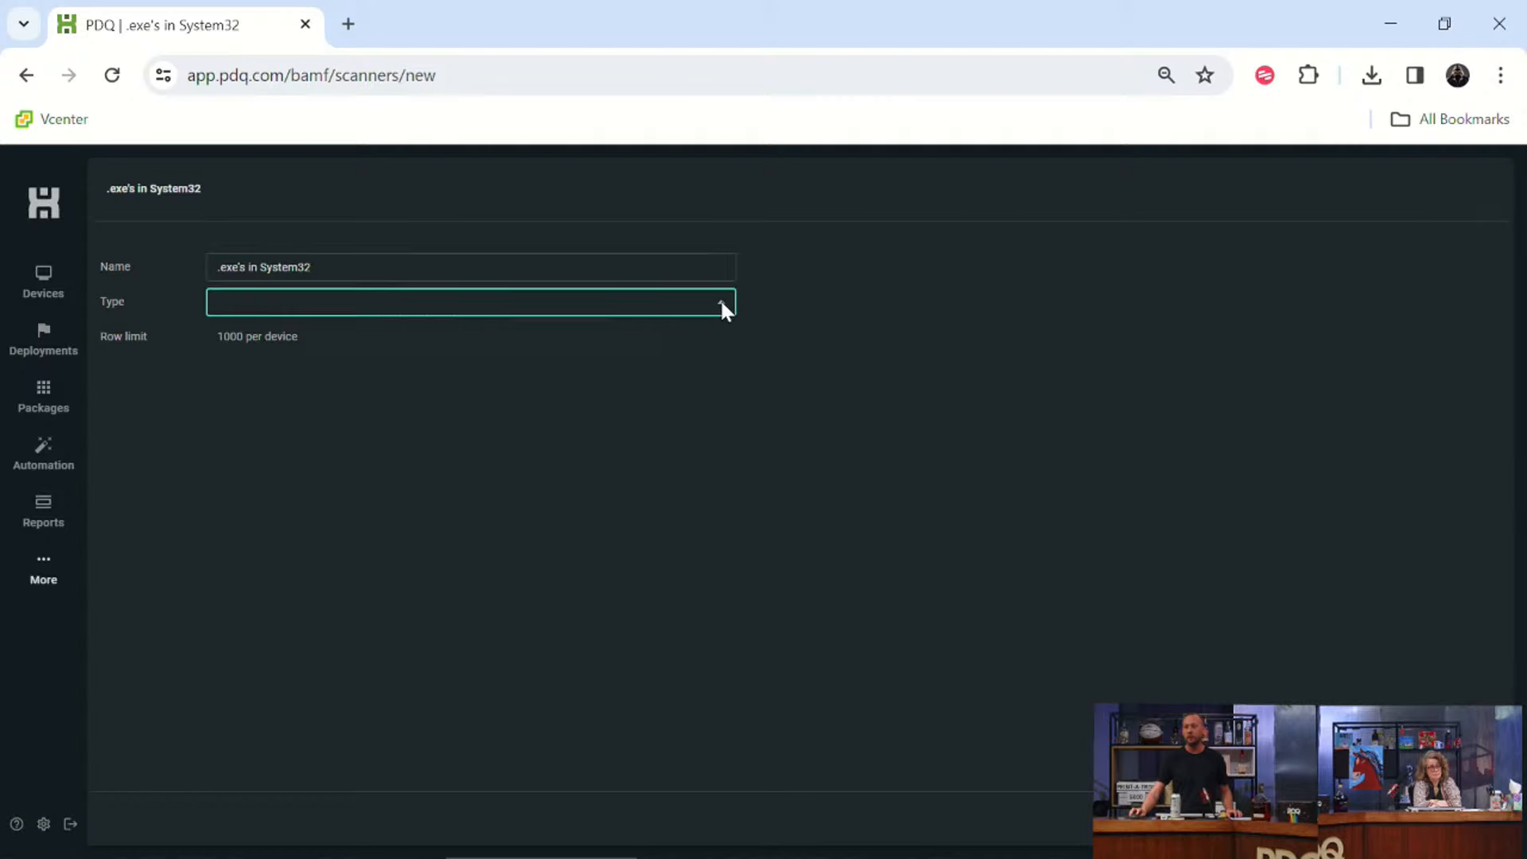
# Set the scanner type to Files and folders and its search path to C:\Windows\System32, including subfolders.
pyautogui.click(718, 300)
pyautogui.click(309, 336)
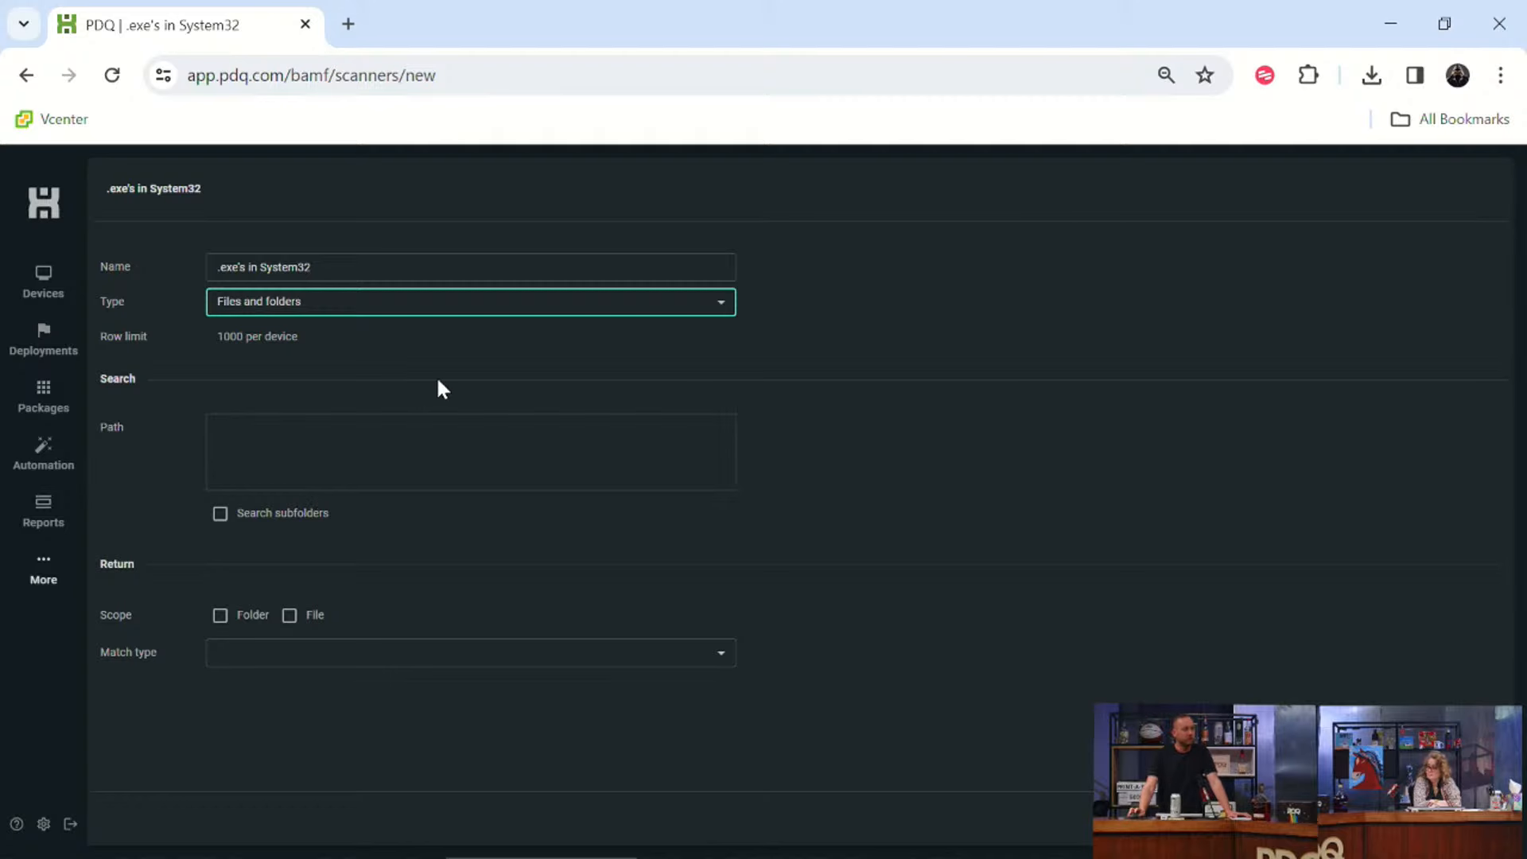
pyautogui.click(397, 455)
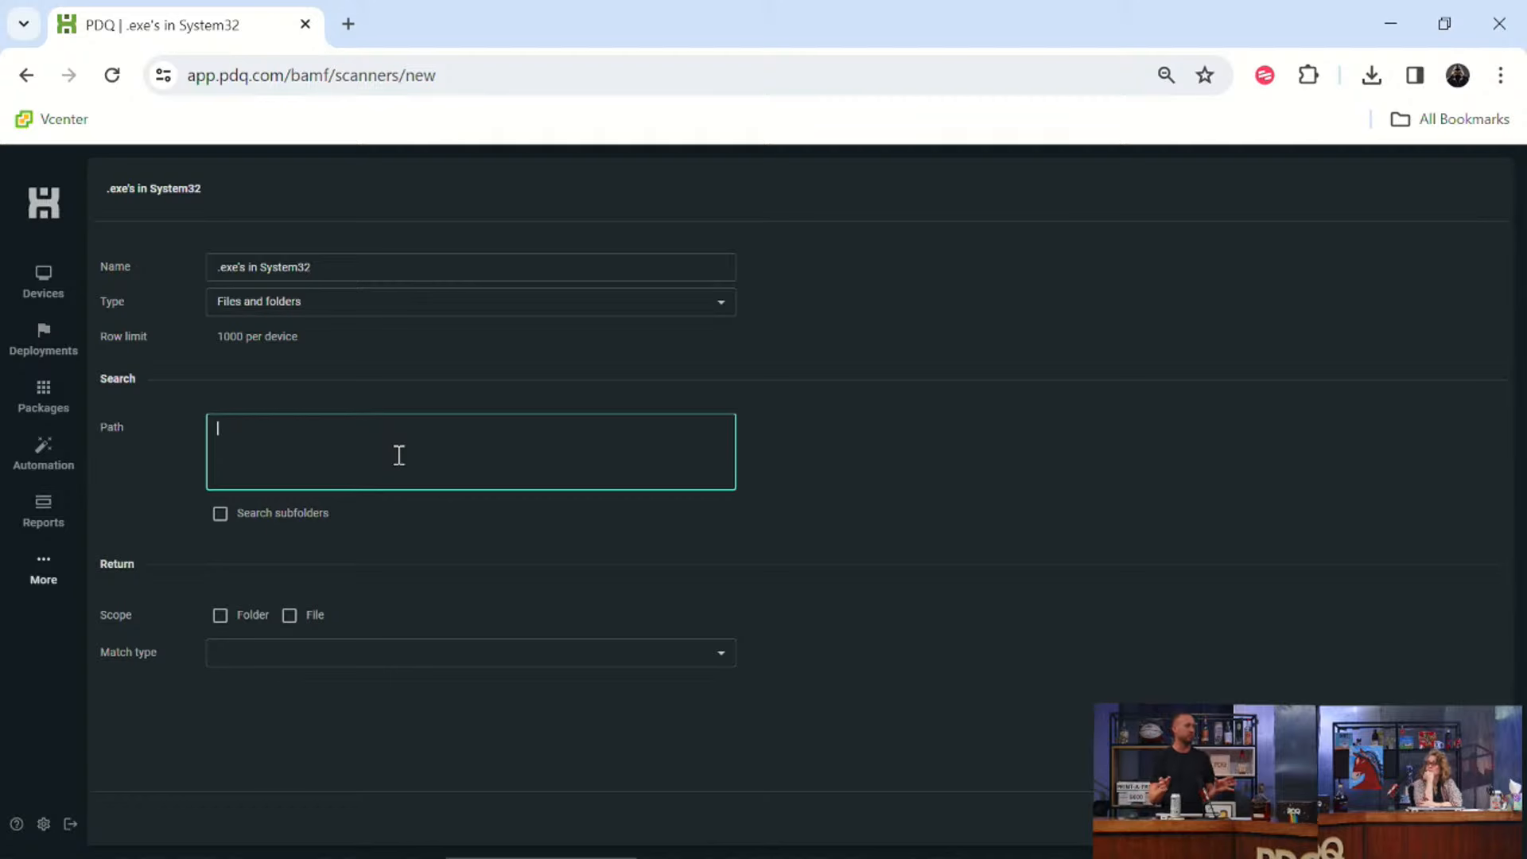
pyautogui.write('C:\\Windows\\System32')
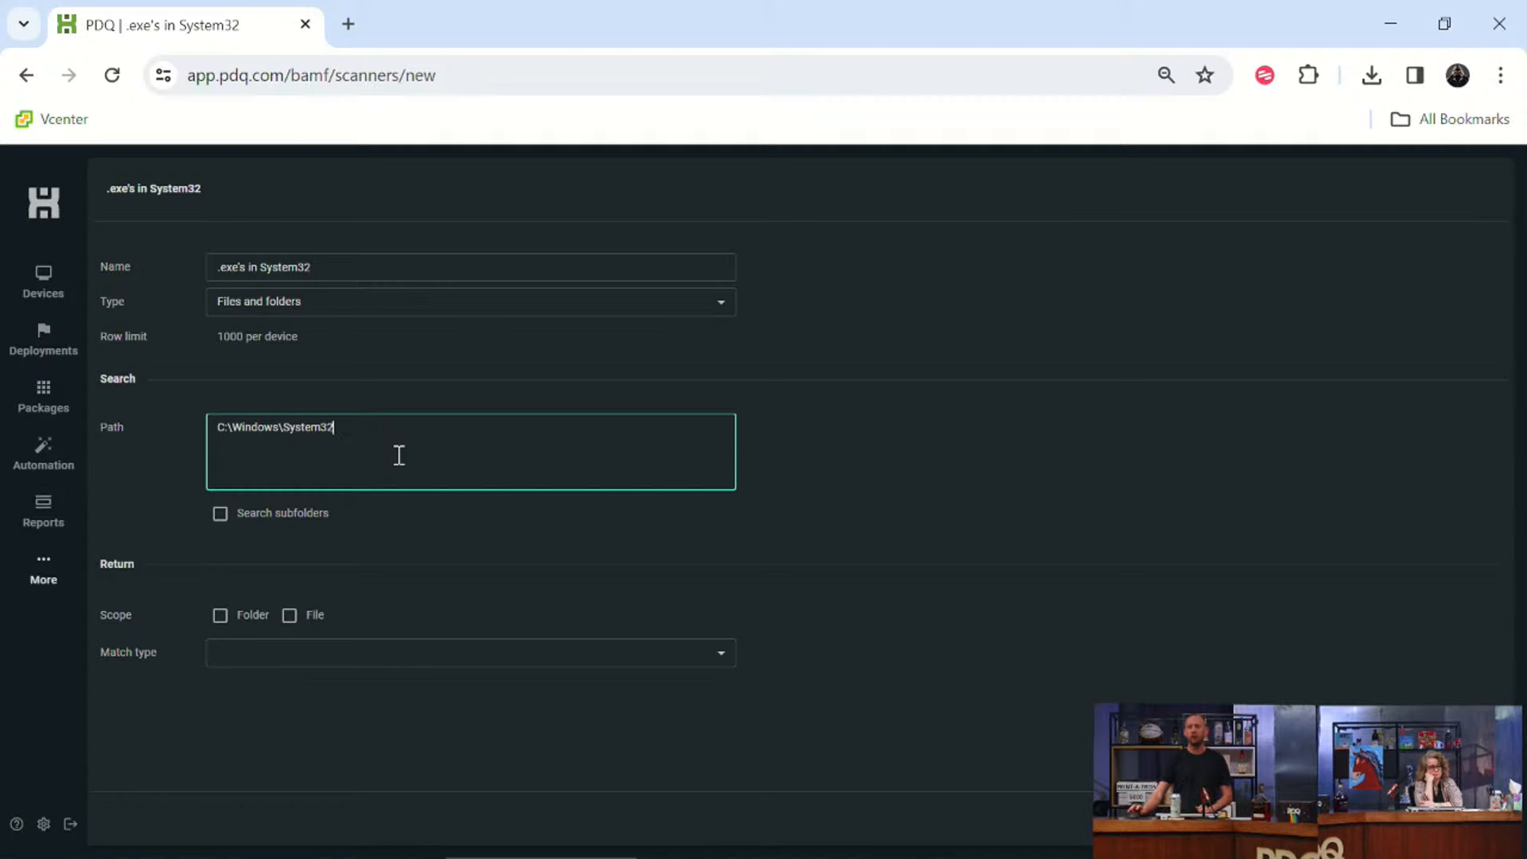
pyautogui.click(217, 515)
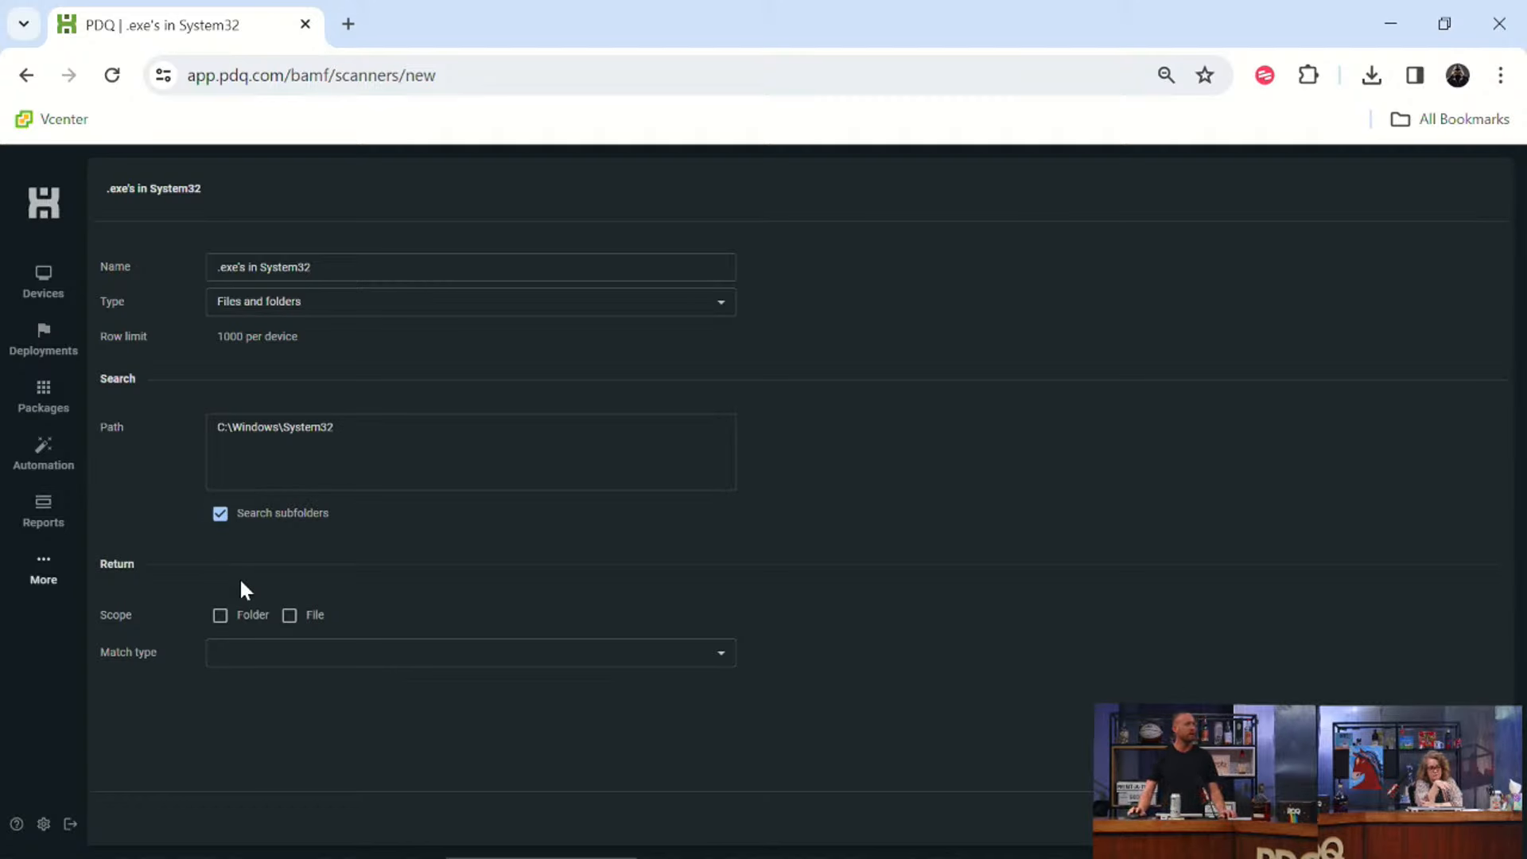
pyautogui.moveTo(179, 855)
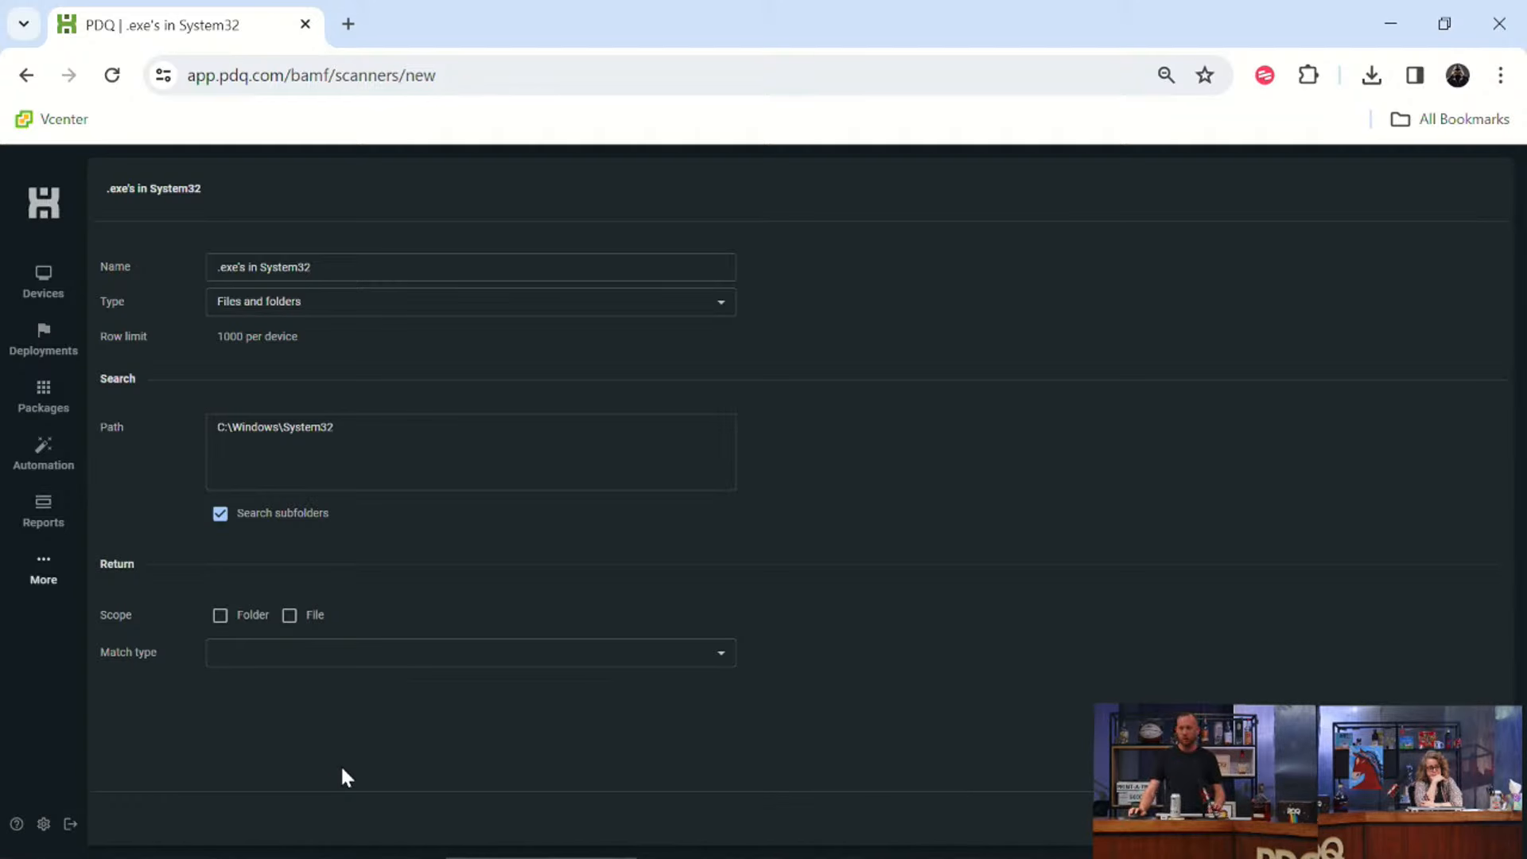
pyautogui.click(28, 835)
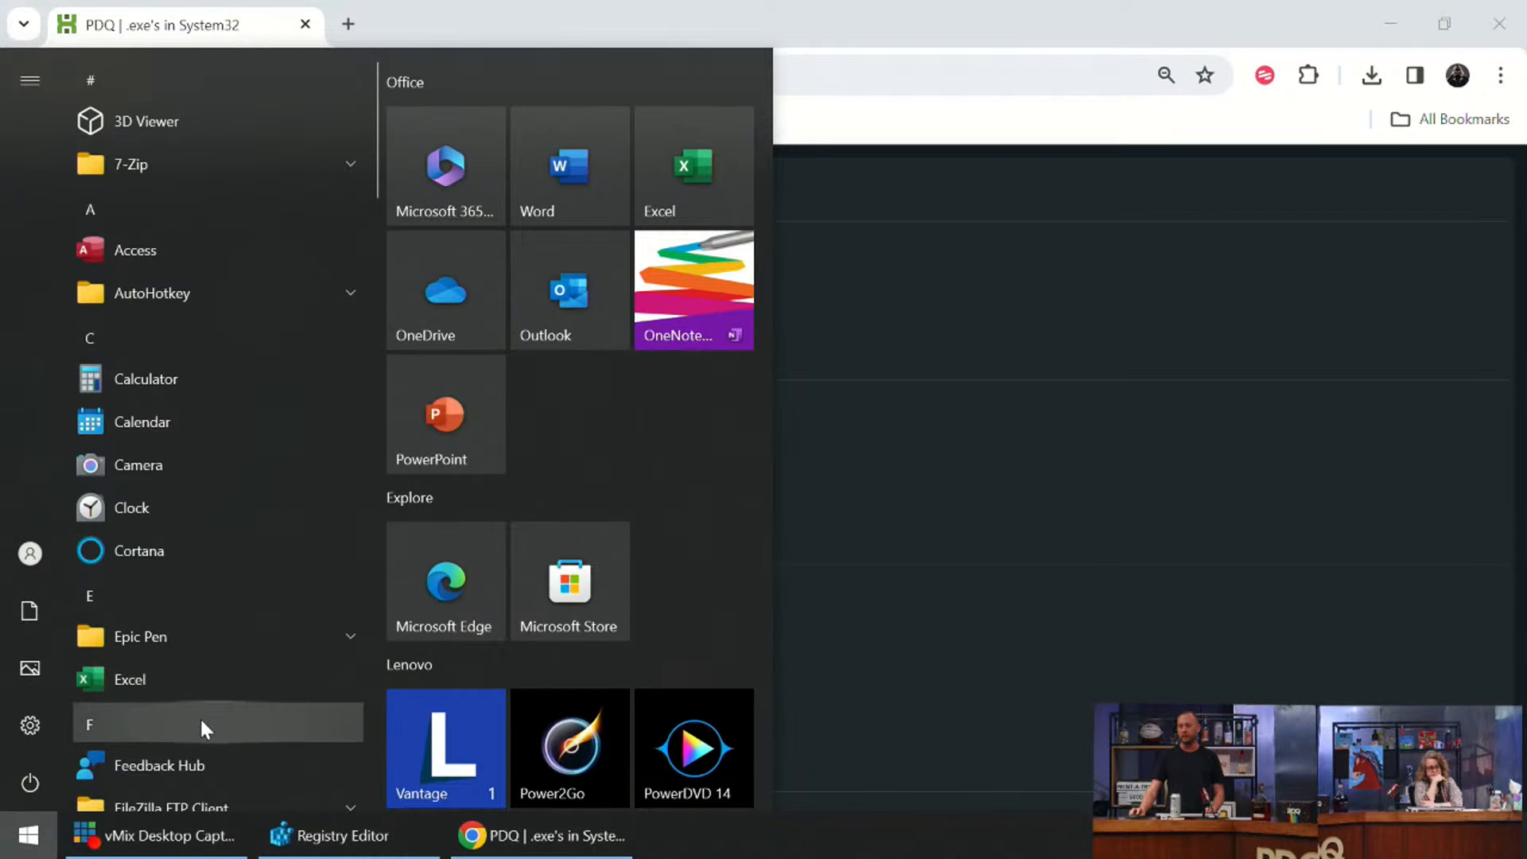
pyautogui.click(163, 633)
pyautogui.click(953, 618)
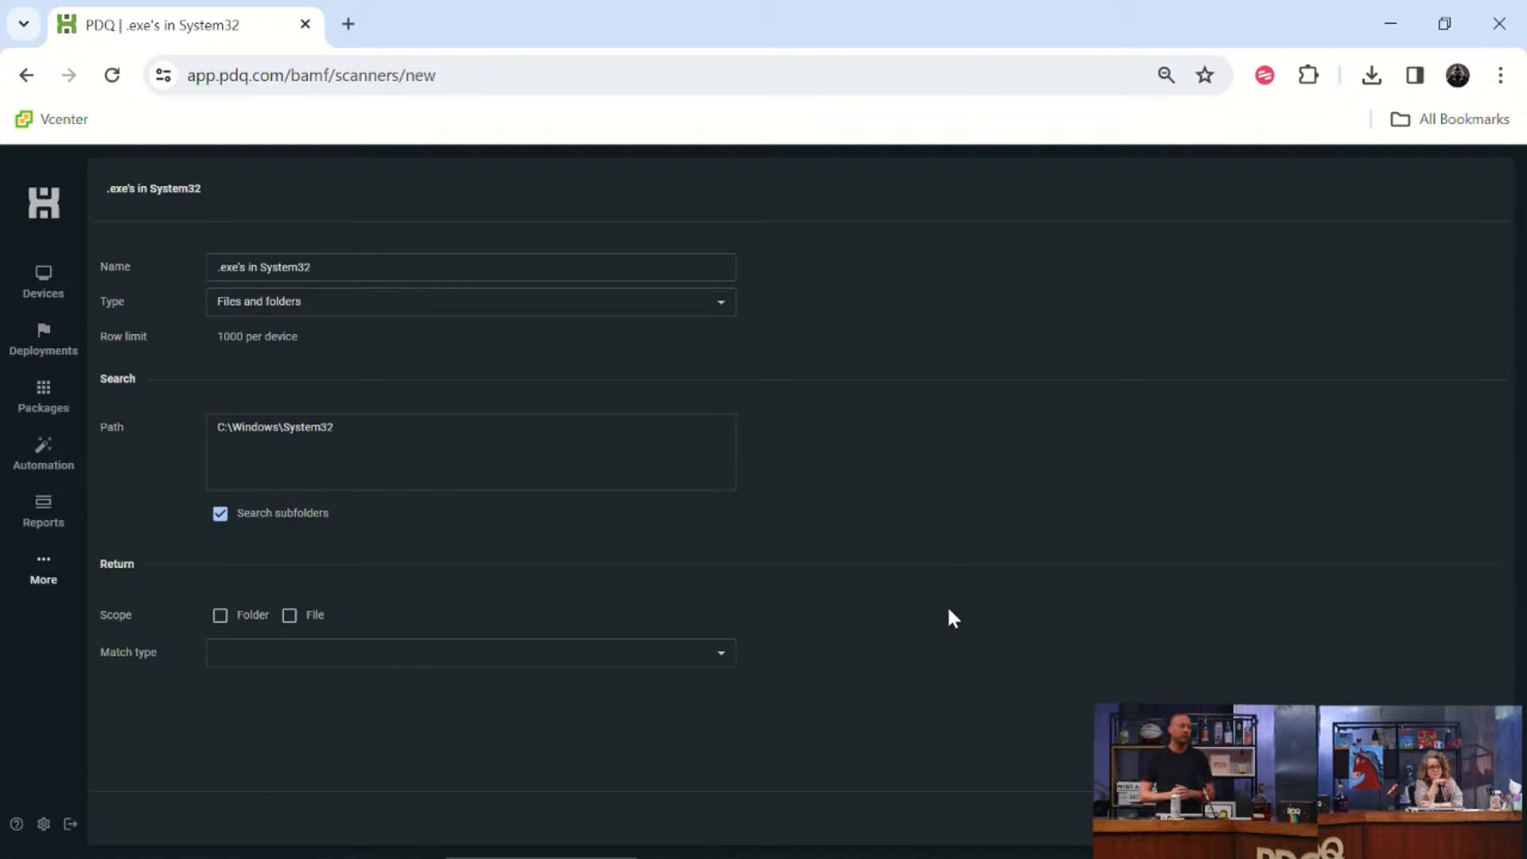
# Limit the scanner's results to files whose match type is Contains with the string "exe".
pyautogui.click(494, 474)
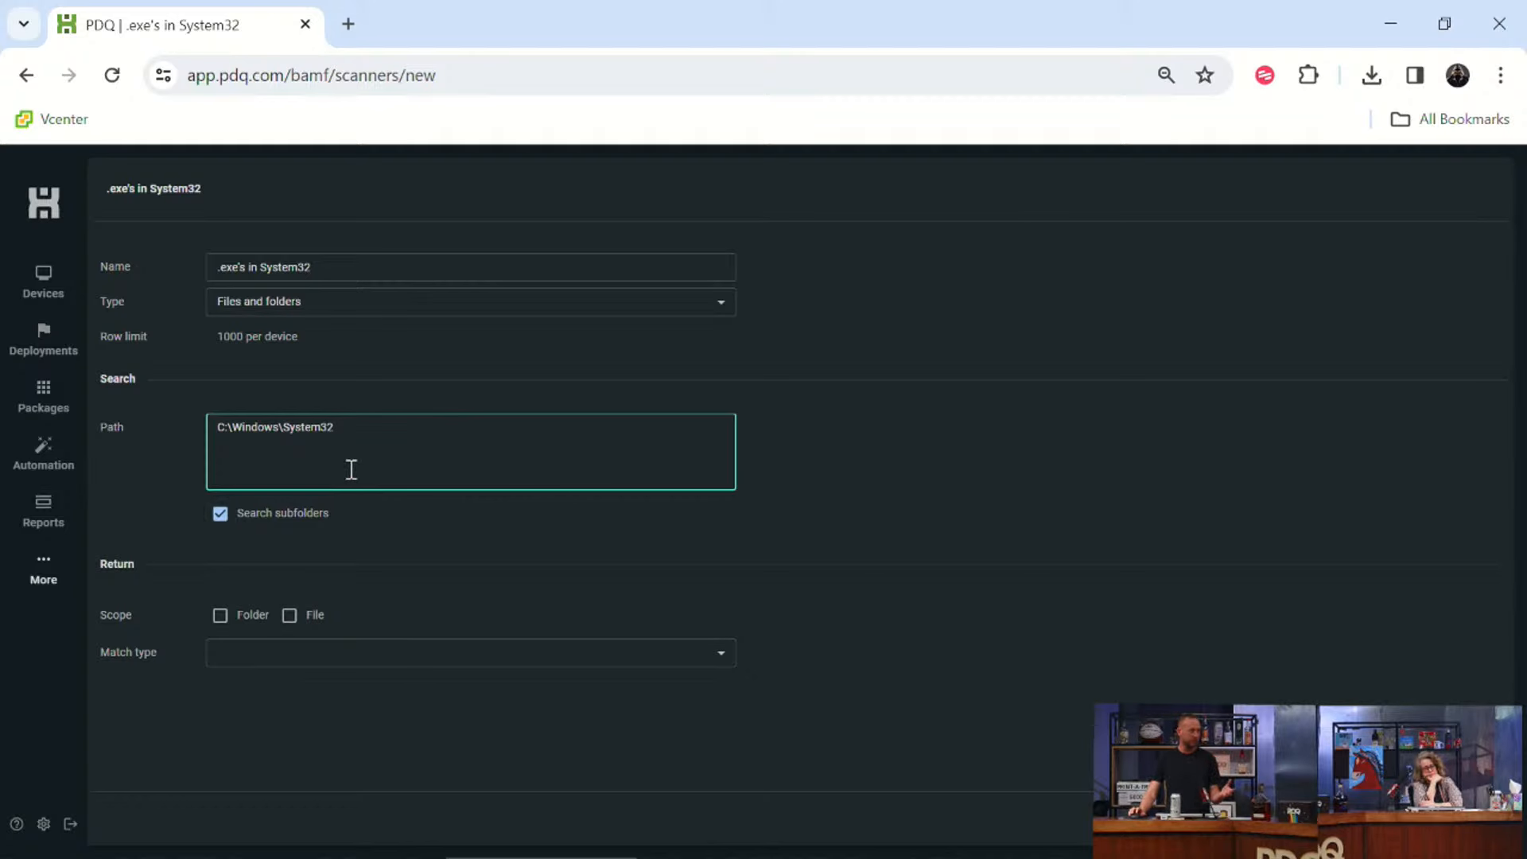
pyautogui.click(290, 616)
pyautogui.click(305, 658)
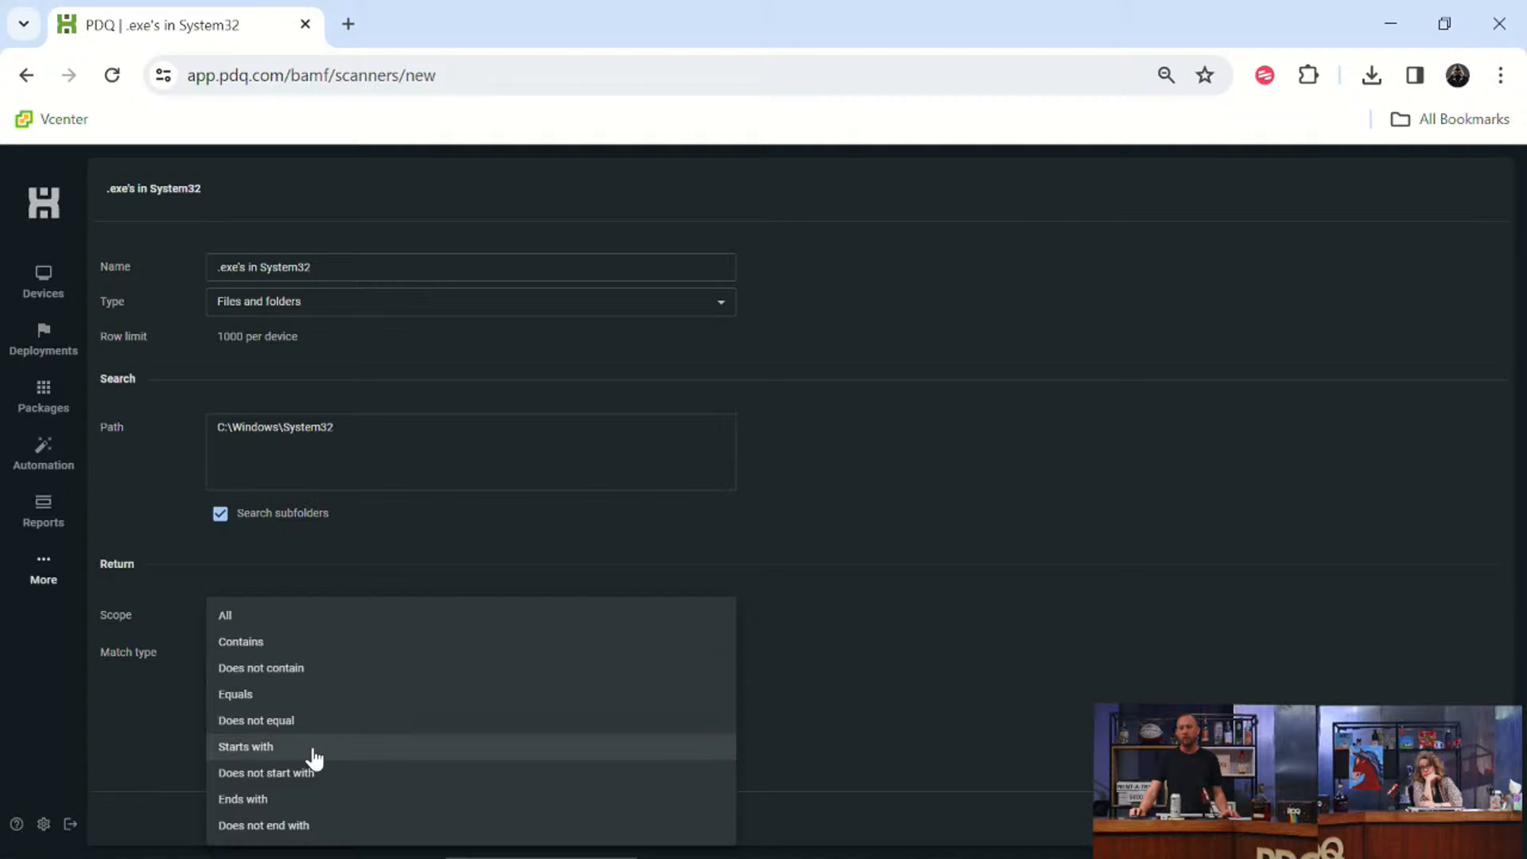
pyautogui.click(315, 644)
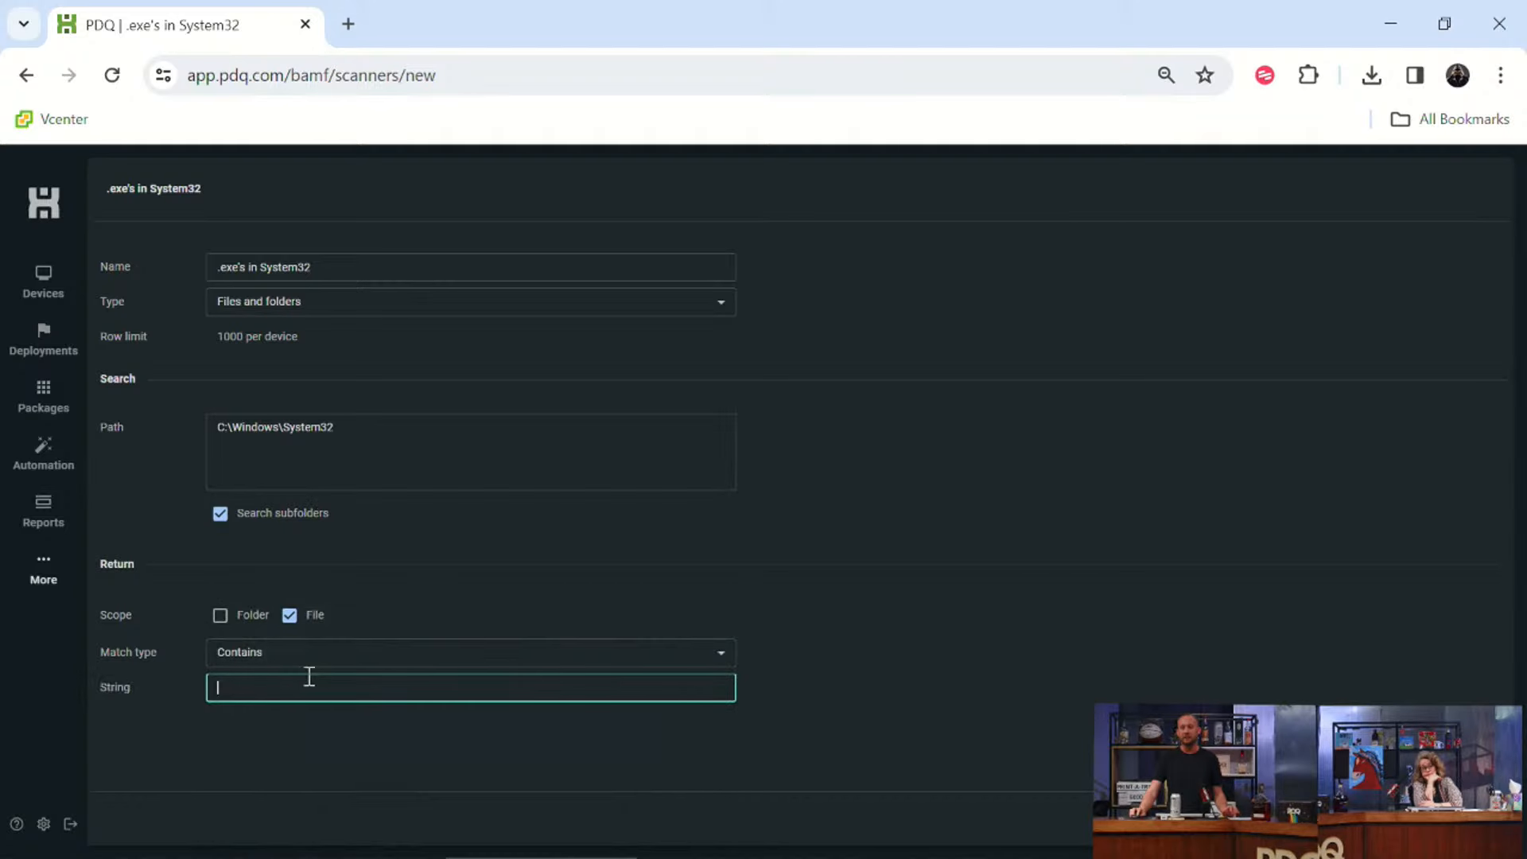
pyautogui.write('exe')
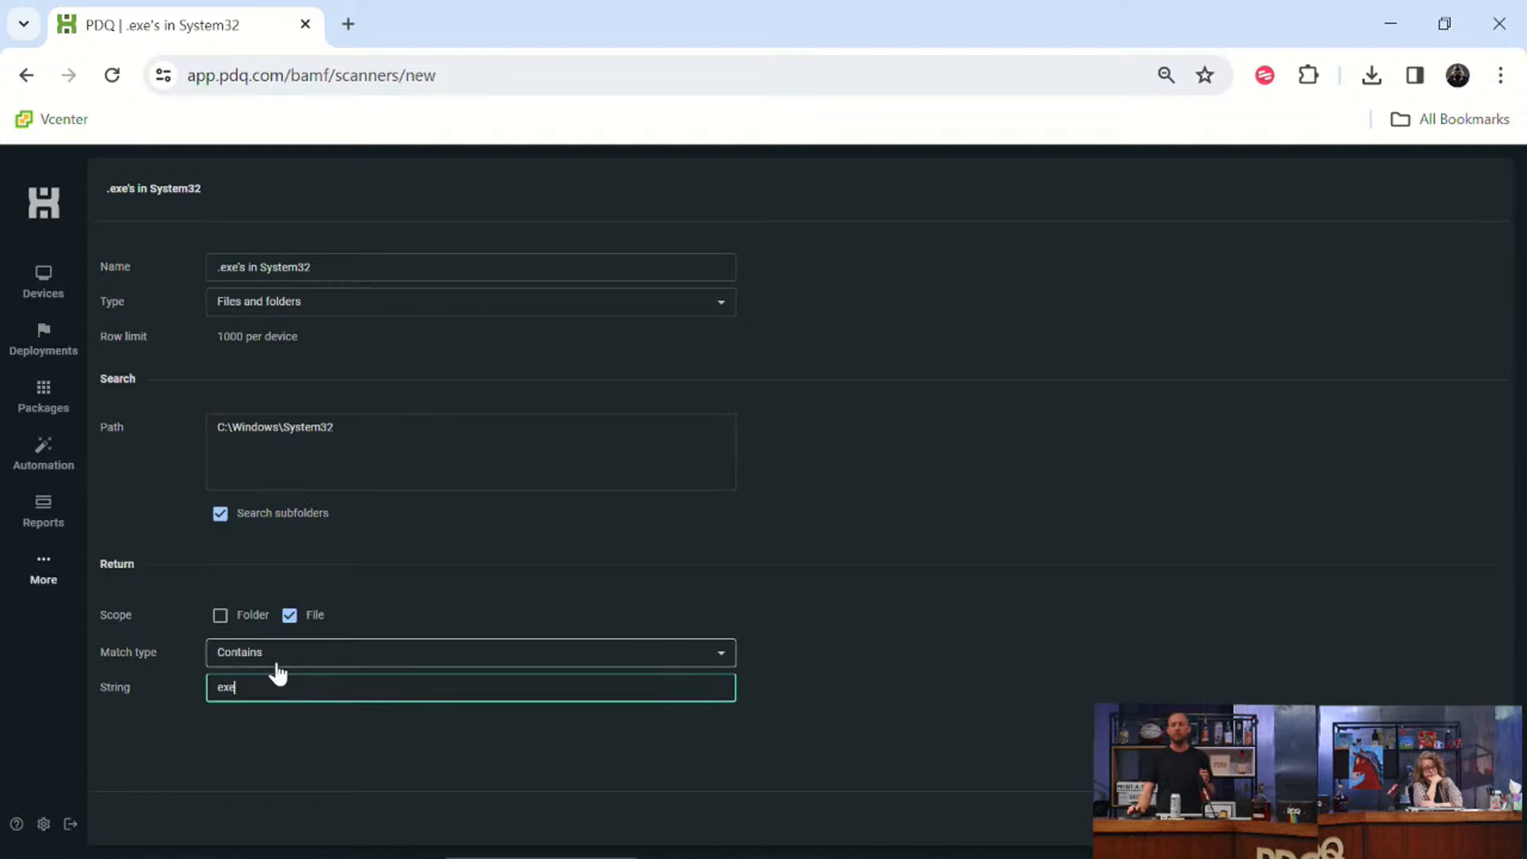
pyautogui.click(274, 663)
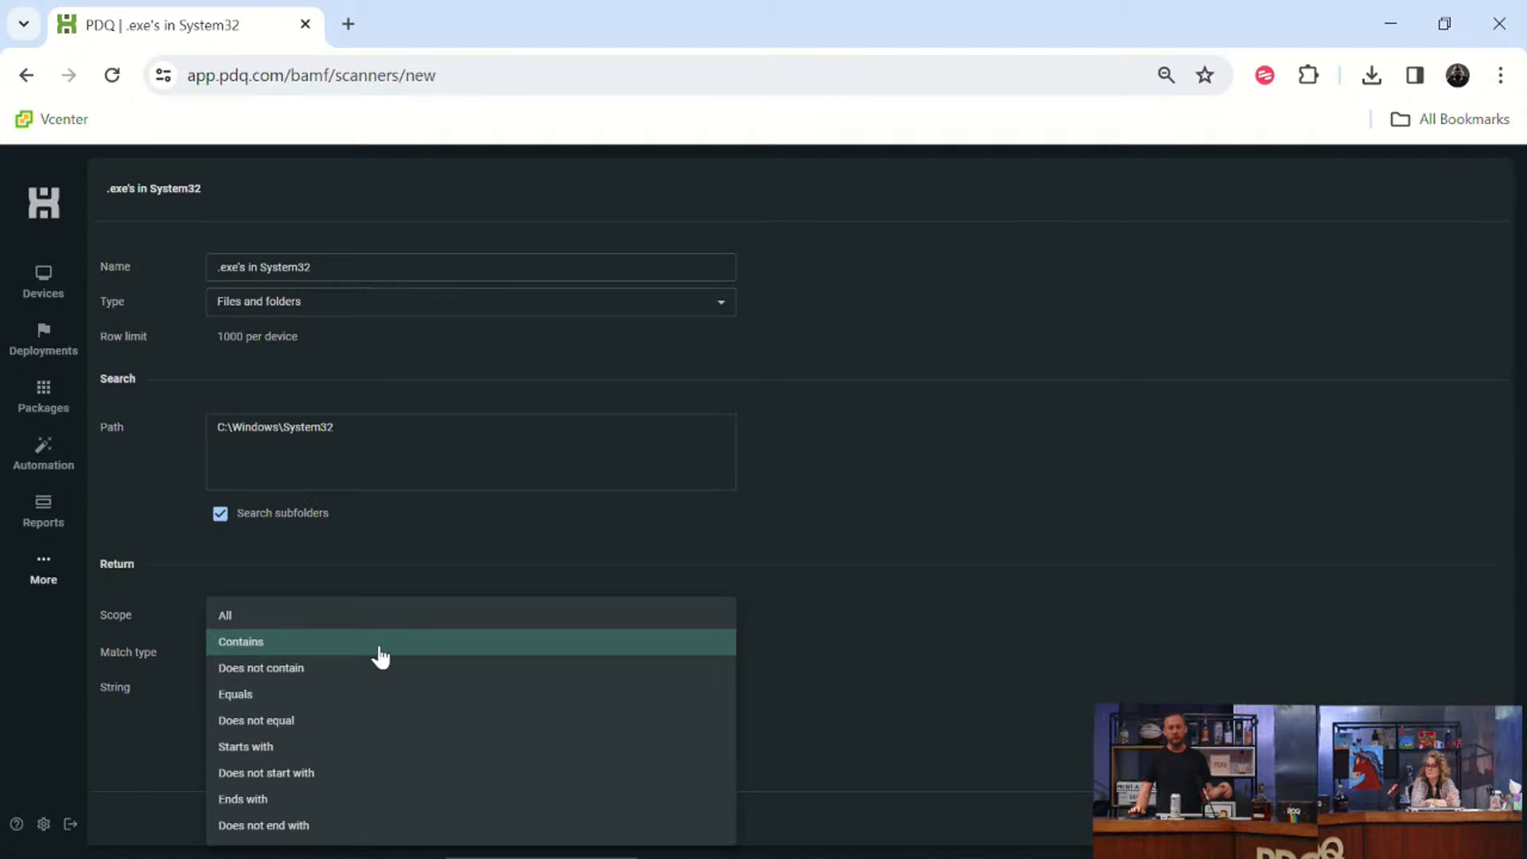
pyautogui.click(327, 648)
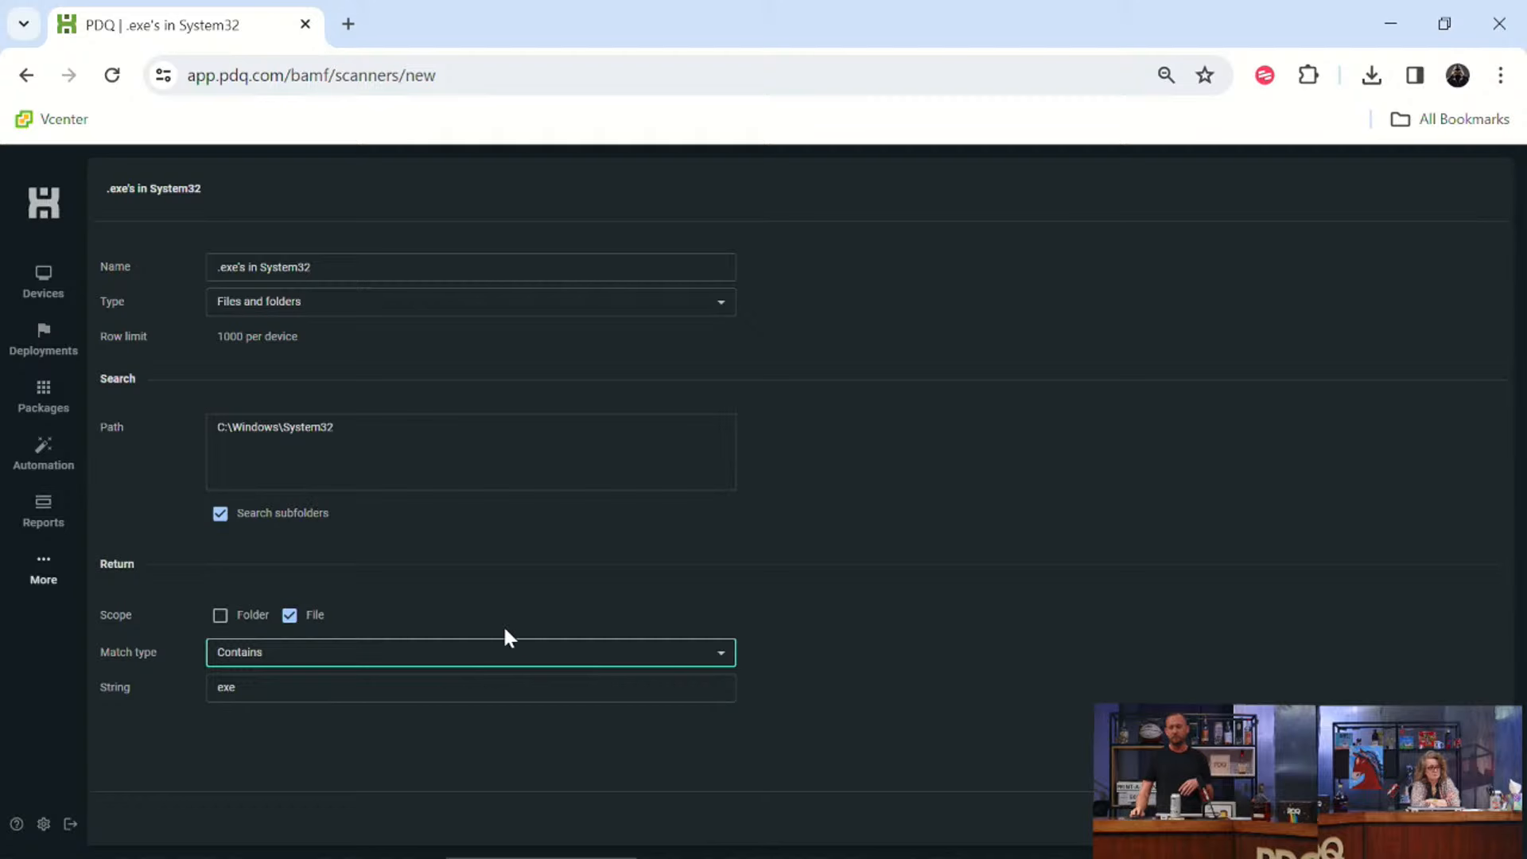
# Make the scanner's name unique by appending a shortened first name, and save the scanner.
pyautogui.click(1455, 821)
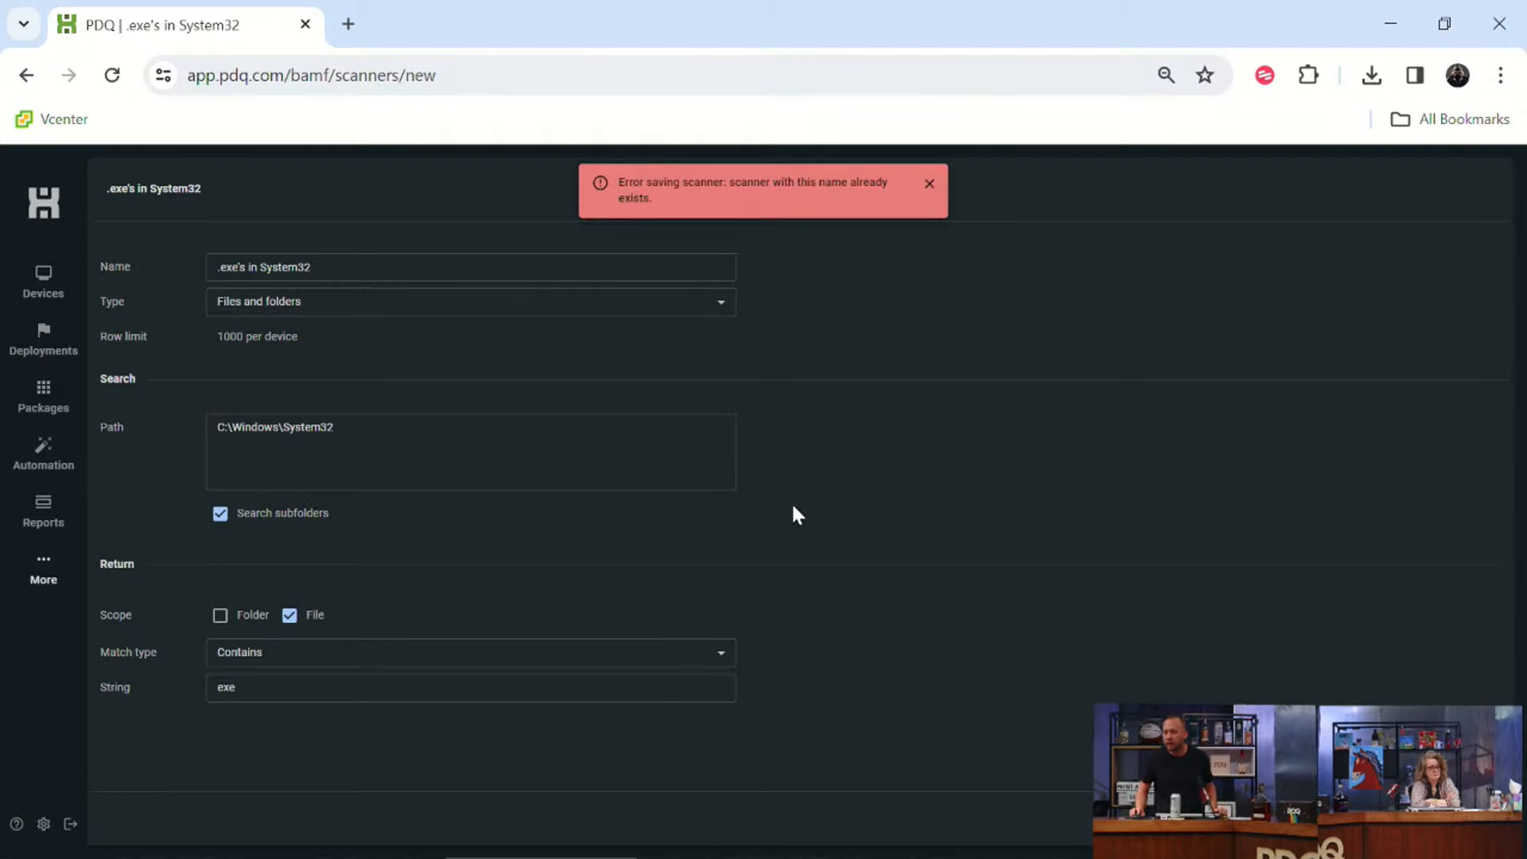
pyautogui.click(378, 262)
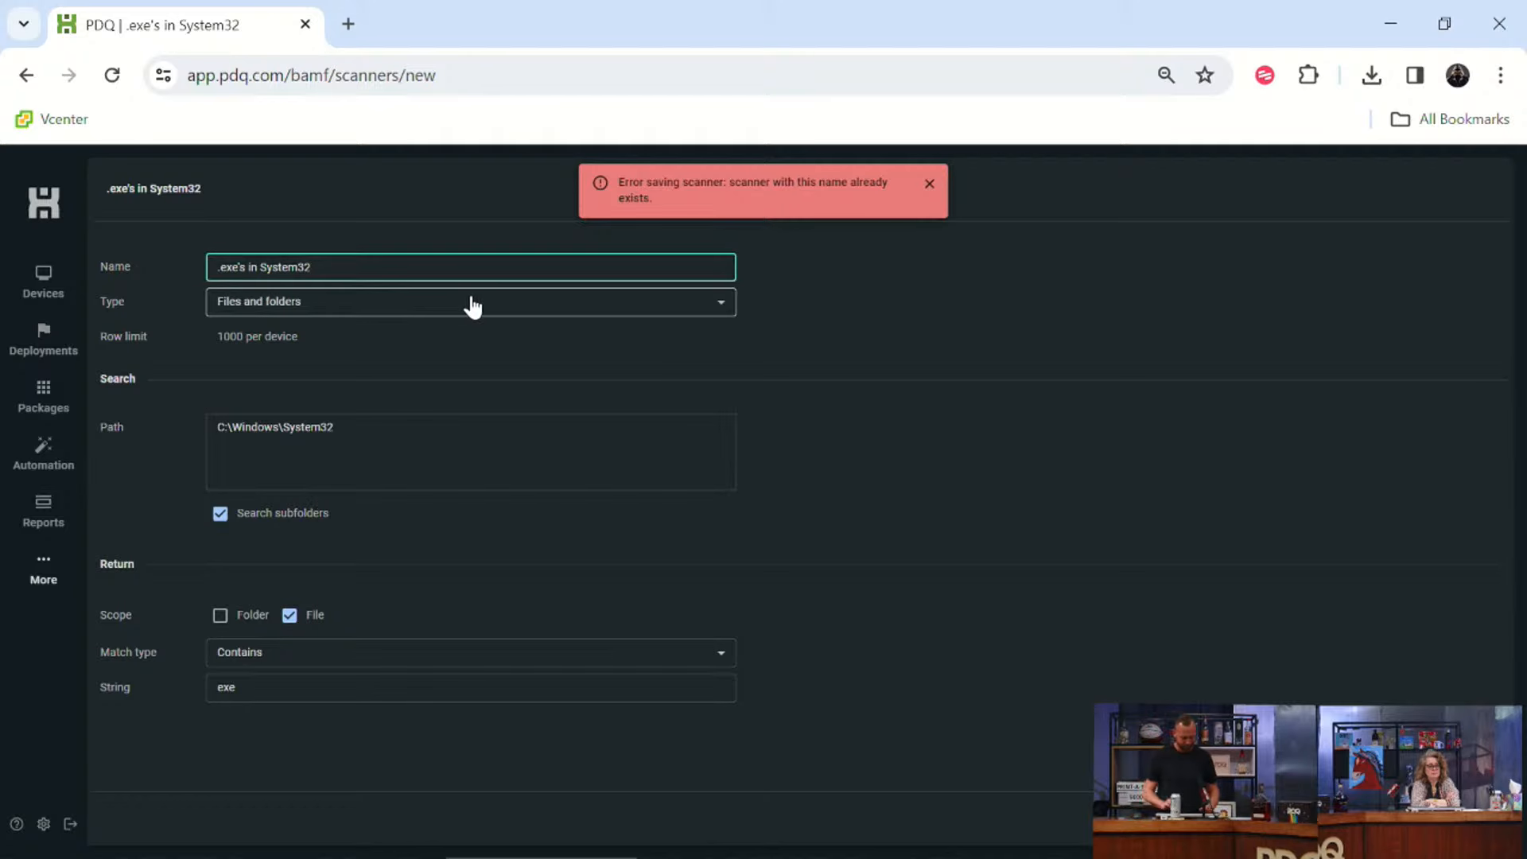
pyautogui.write('Josh')
pyautogui.press('BackSpace')
pyautogui.click(1466, 818)
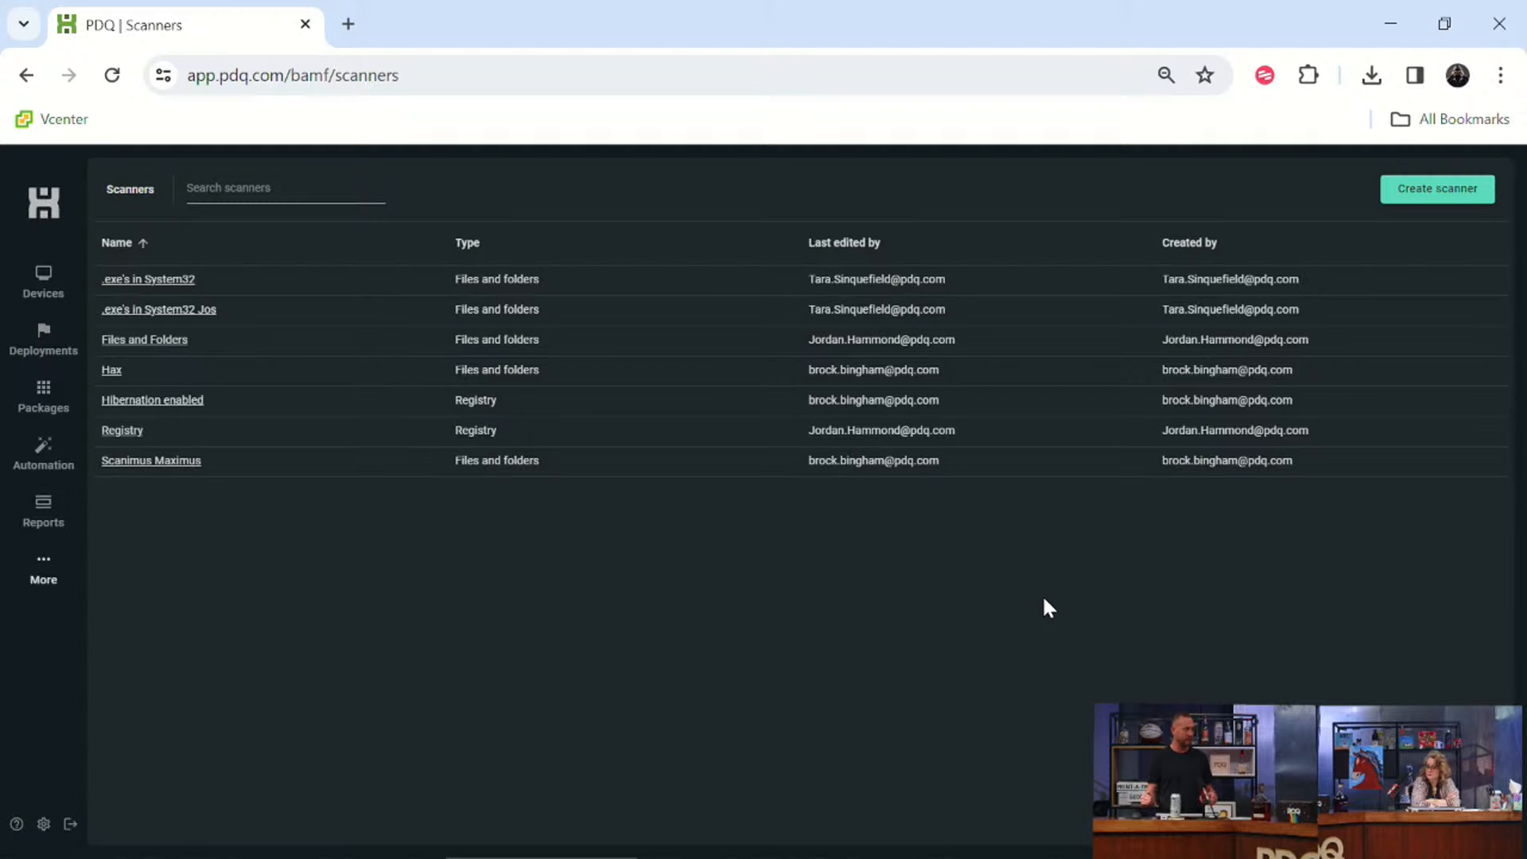
# Open the FROOTLOOPS device and examine the files and folders collected by the custom scanners.
pyautogui.click(22, 276)
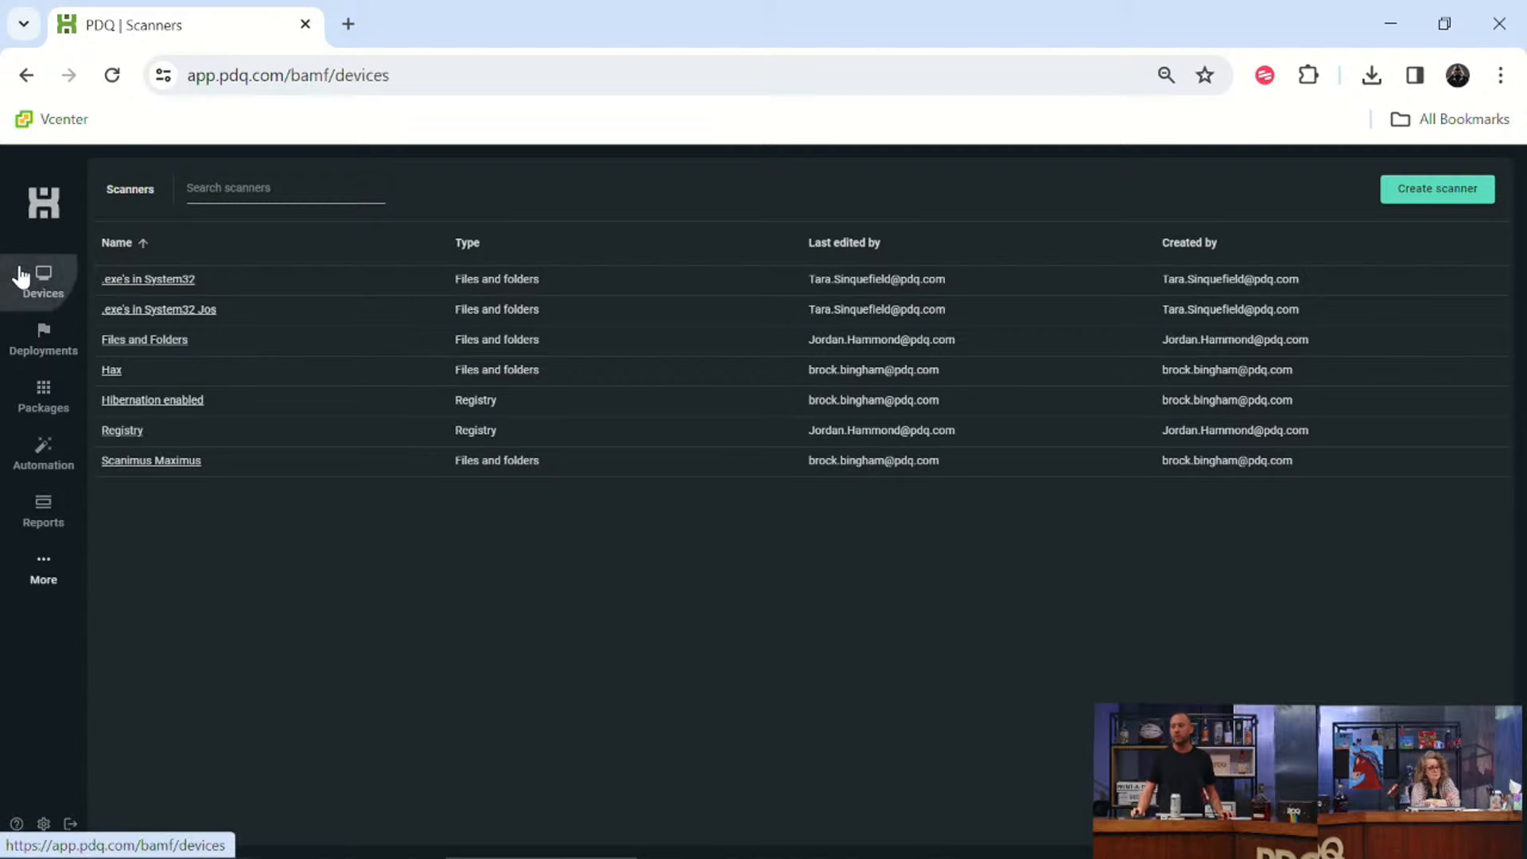
pyautogui.click(396, 363)
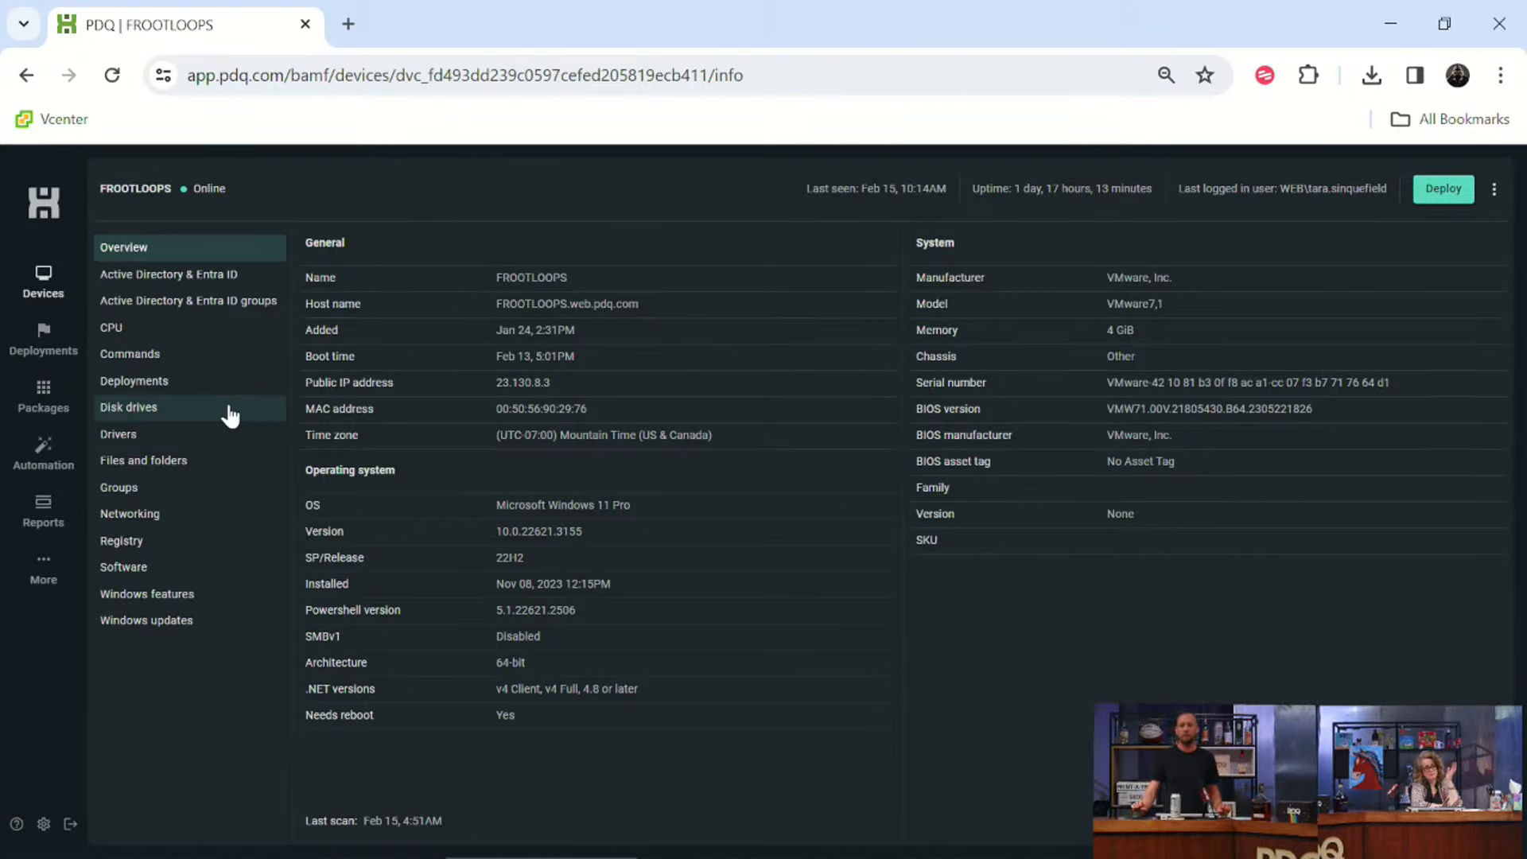
pyautogui.click(43, 283)
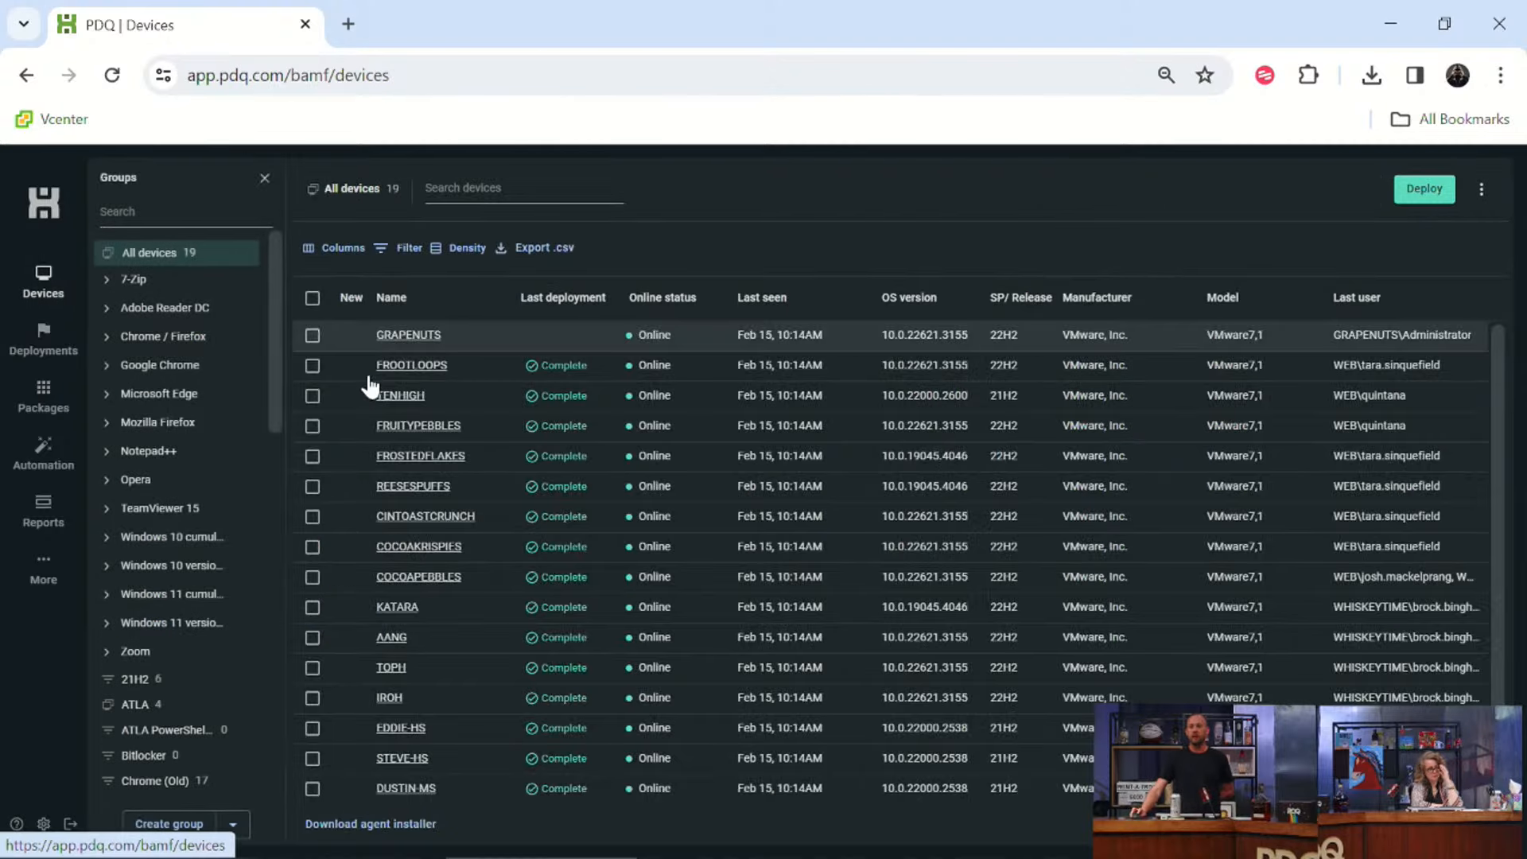
pyautogui.click(411, 366)
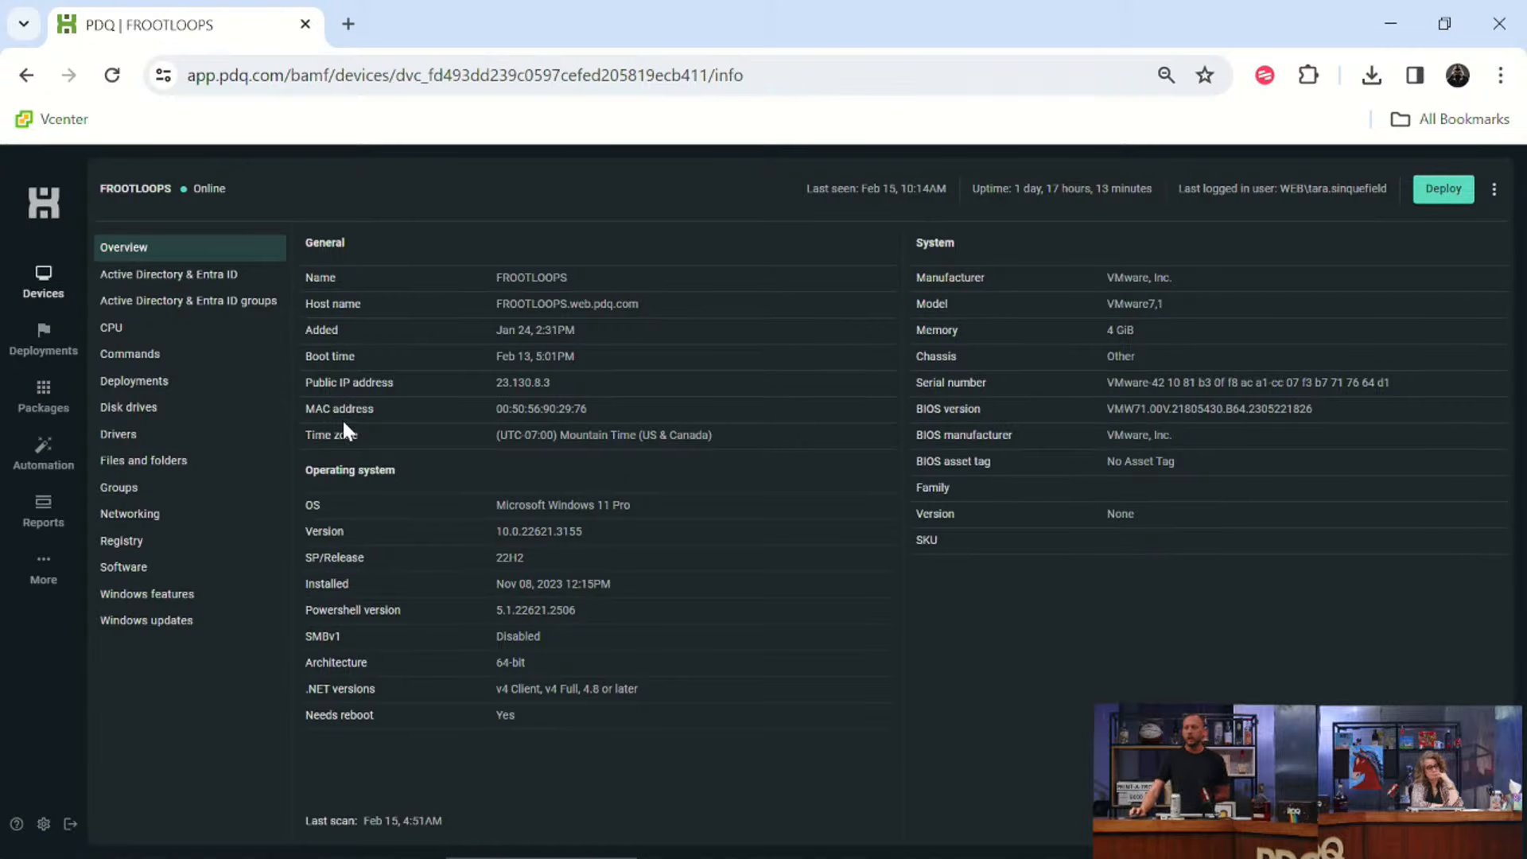
pyautogui.click(188, 459)
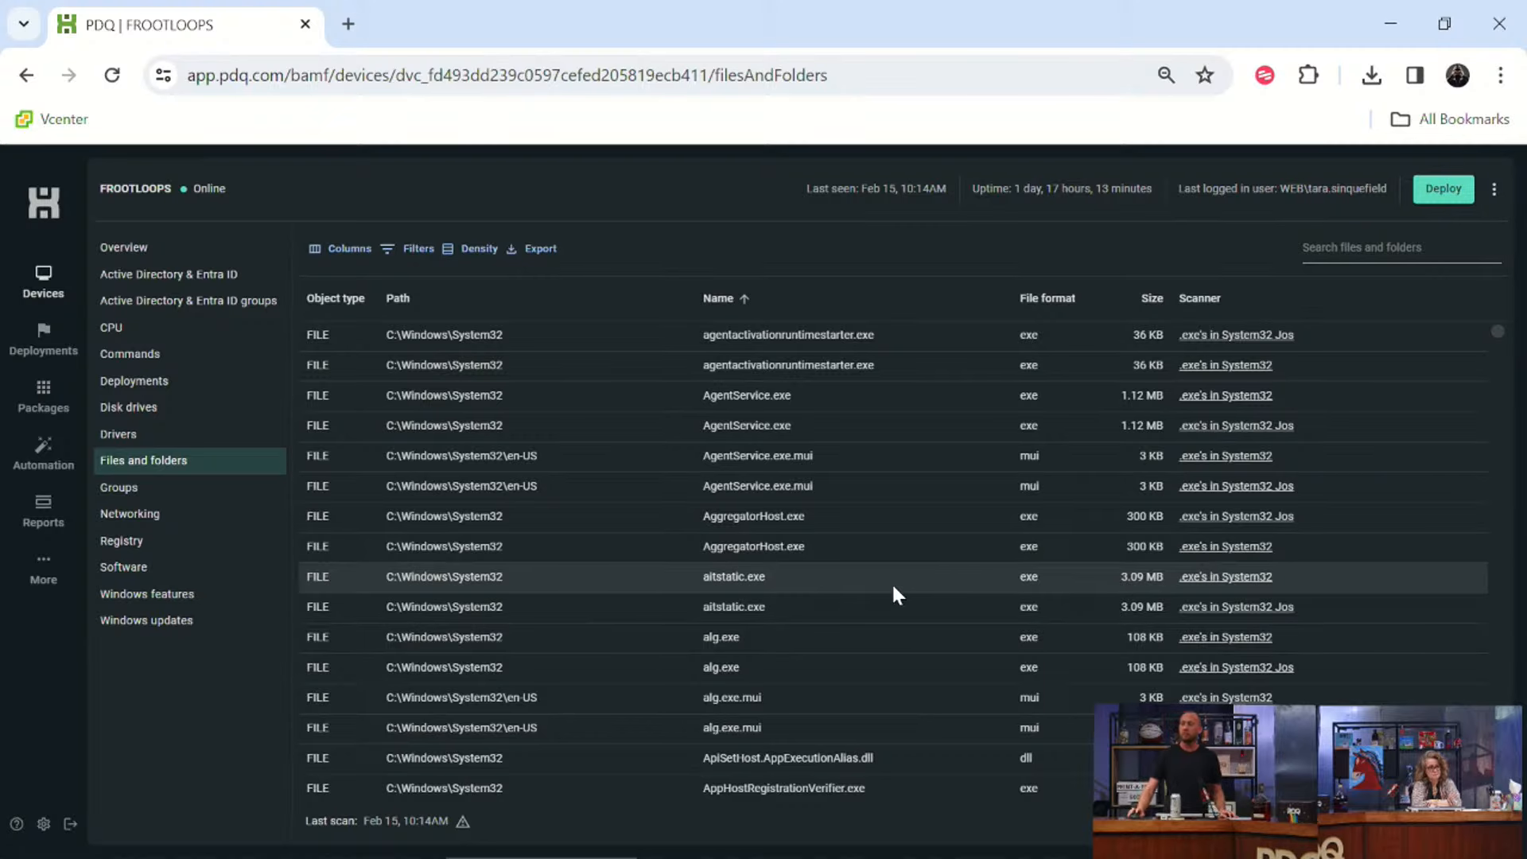
pyautogui.scroll(-6, 894, 593)
pyautogui.scroll(6, 893, 614)
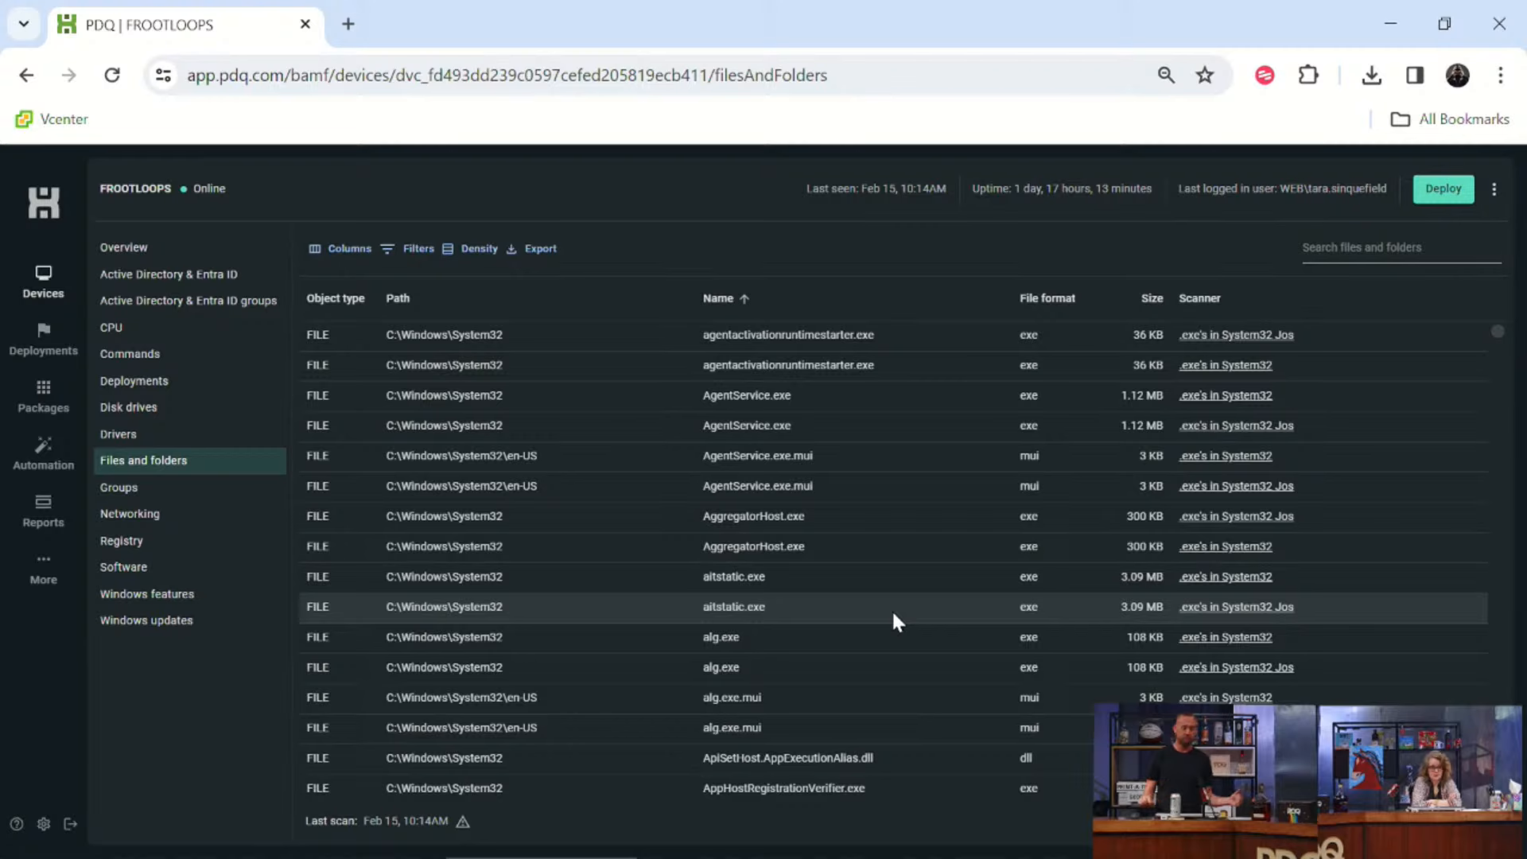
# Return to the list of custom scanners and open the "Hibernation enabled" scanner.
pyautogui.click(28, 570)
pyautogui.click(80, 617)
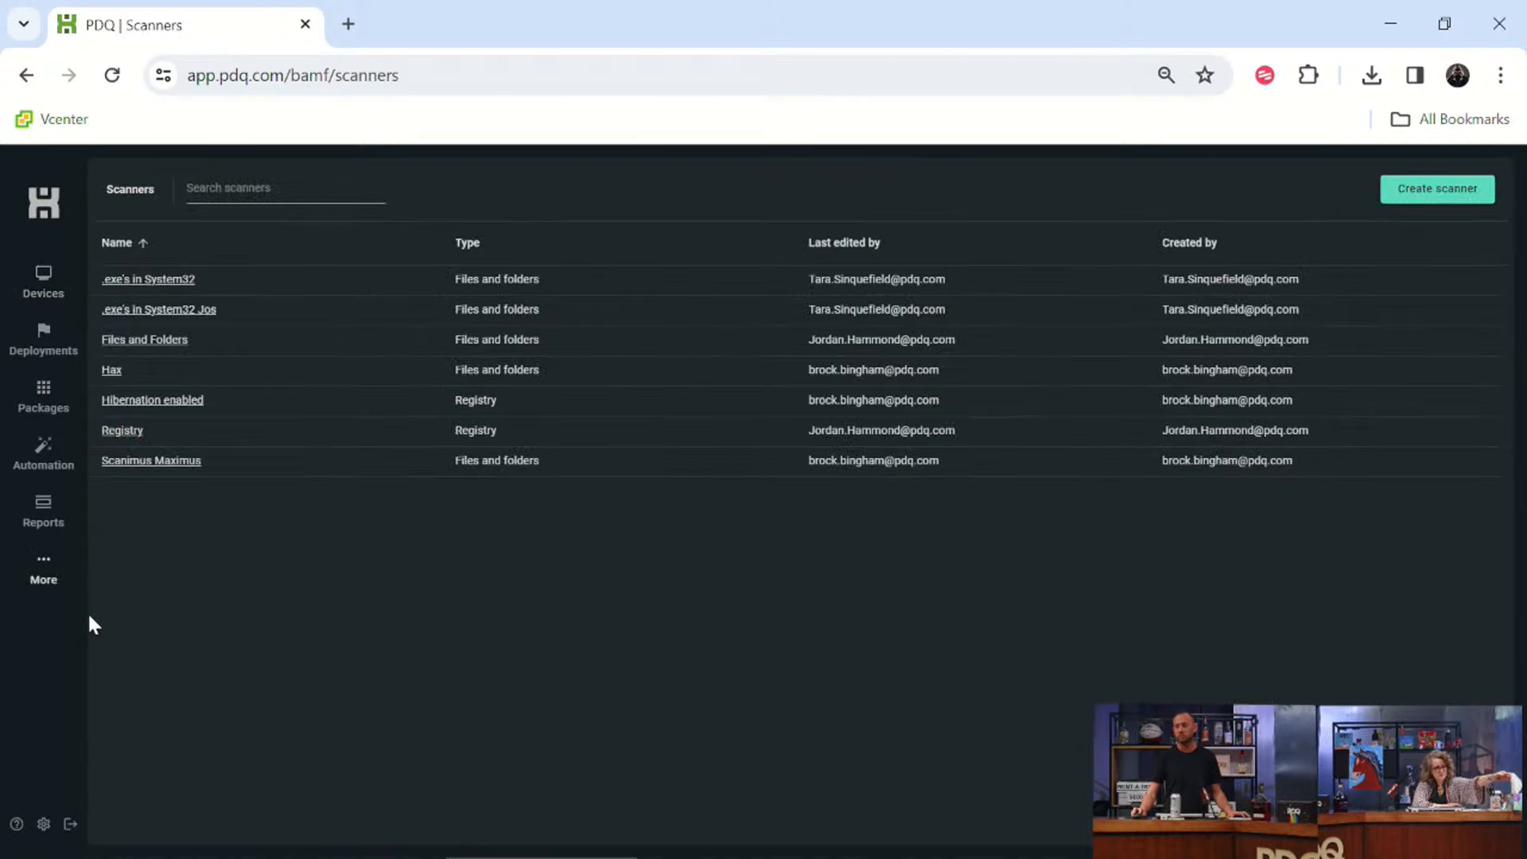
pyautogui.click(163, 402)
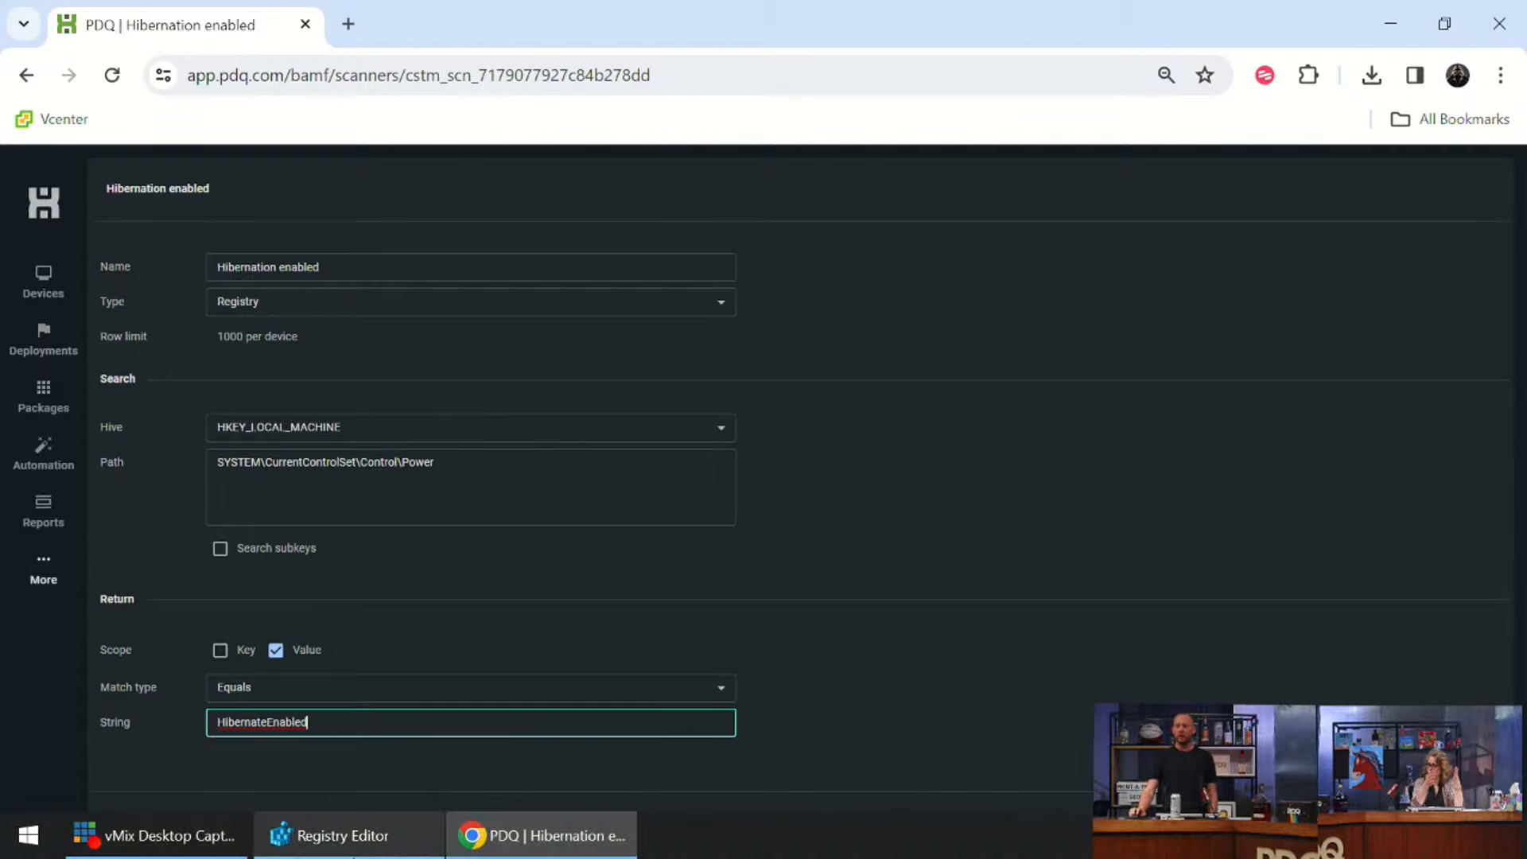
# Switch to Registry Editor and compare its Power key path and values with the scanner's search settings.
pyautogui.click(342, 835)
pyautogui.moveTo(942, 199); pyautogui.dragTo(1031, 263)
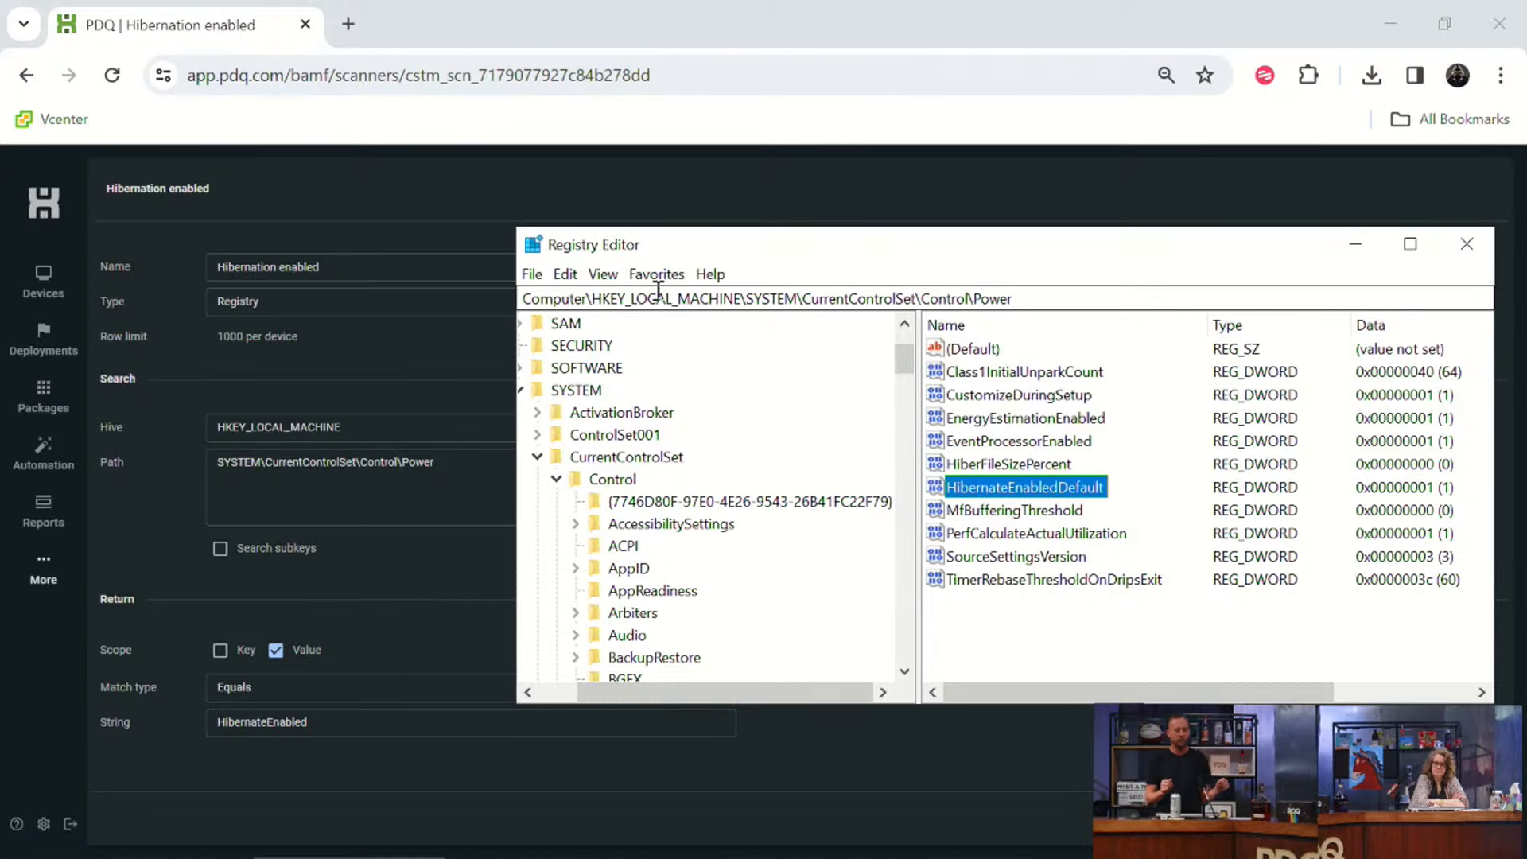
pyautogui.click(288, 376)
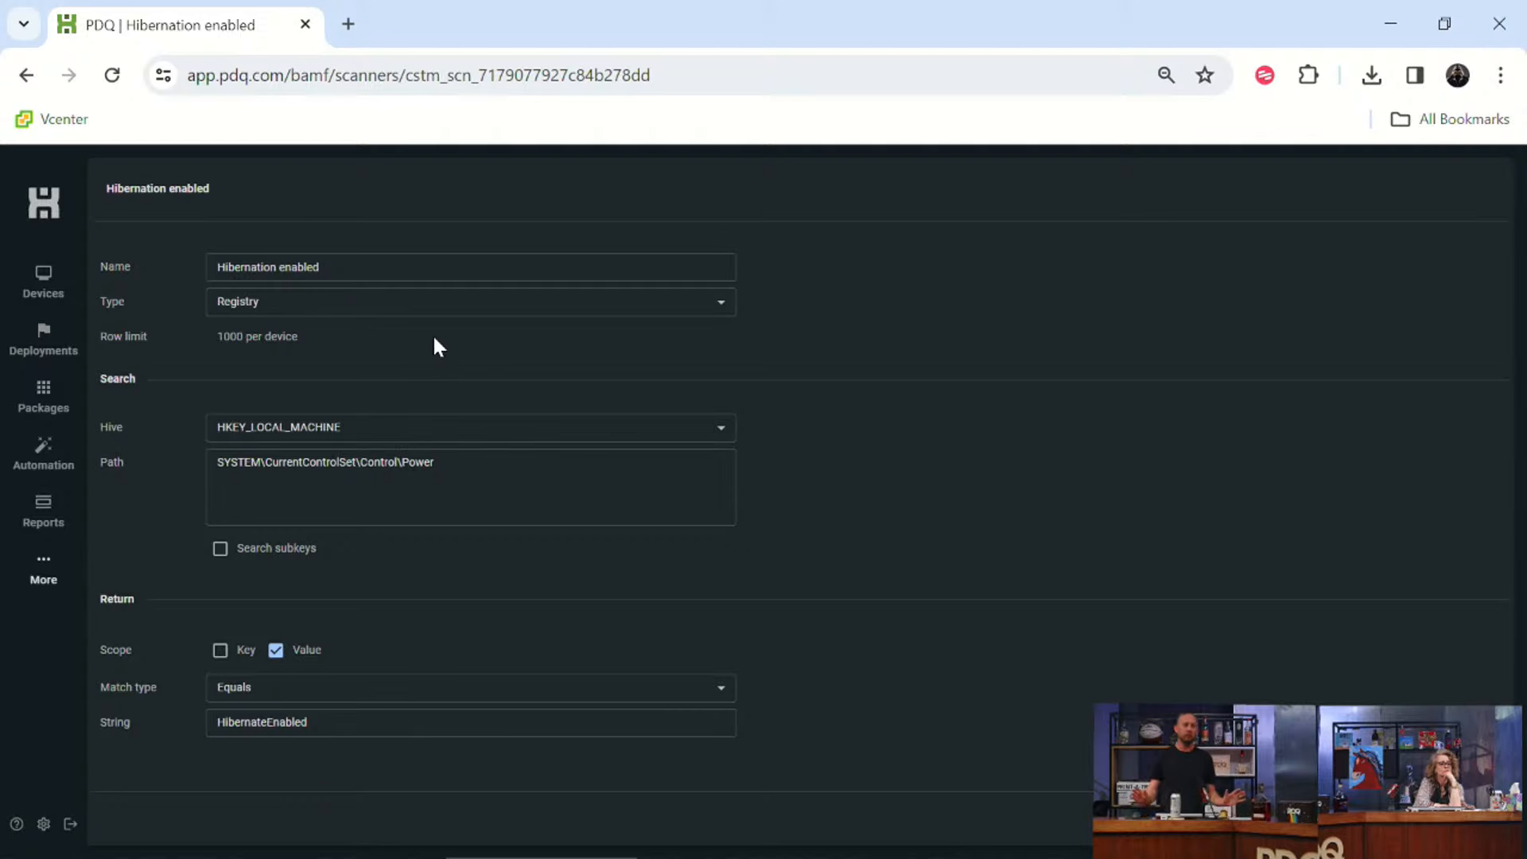
pyautogui.moveTo(541, 856)
pyautogui.click(429, 839)
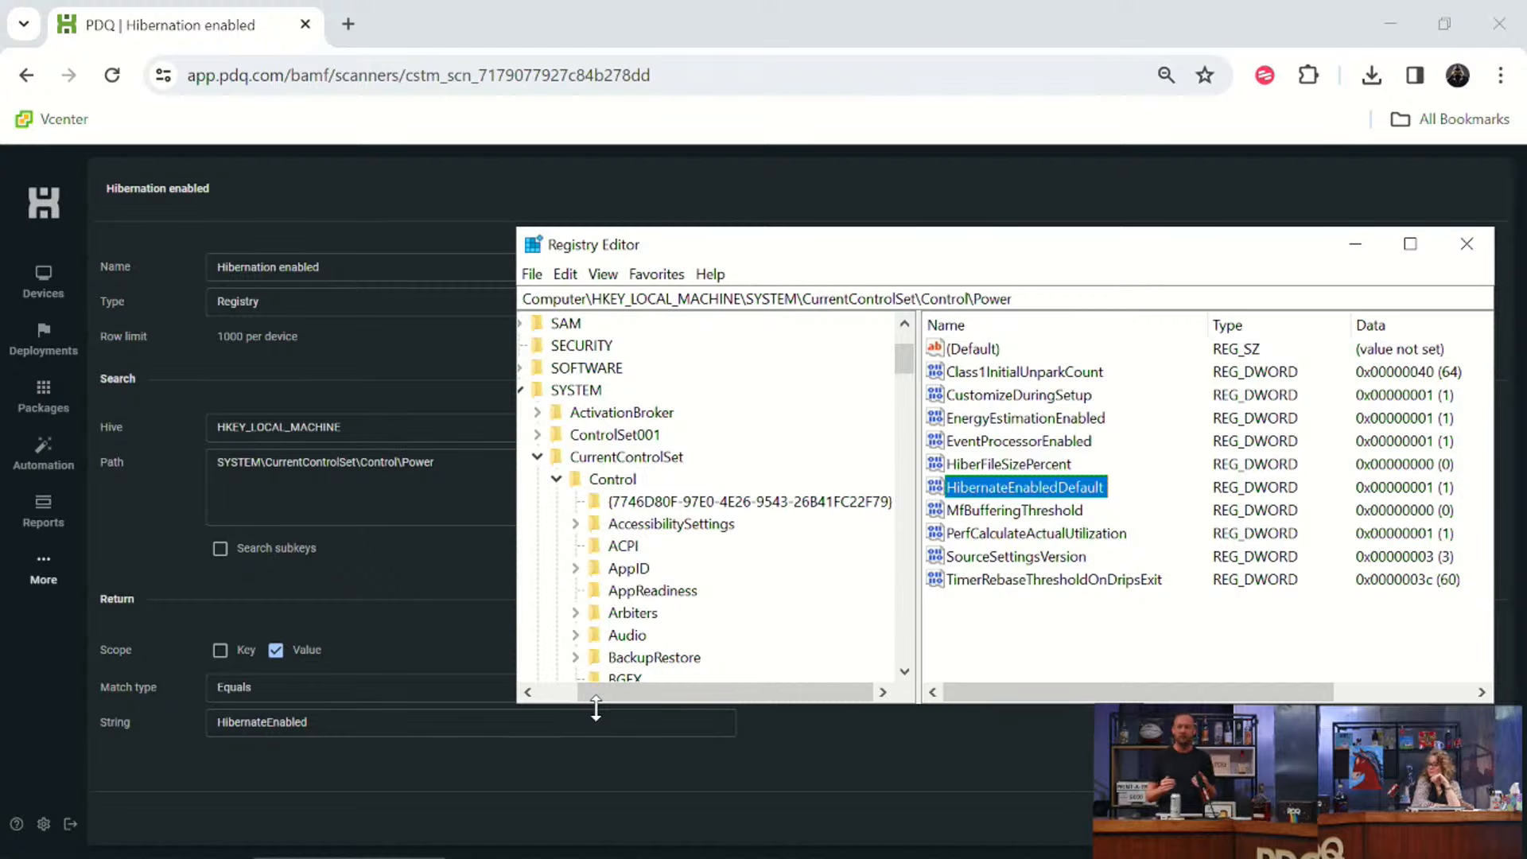
# Return to the scanner in PDQ Connect and check the available hive choices, keeping HKEY_LOCAL_MACHINE.
pyautogui.click(364, 443)
pyautogui.click(365, 435)
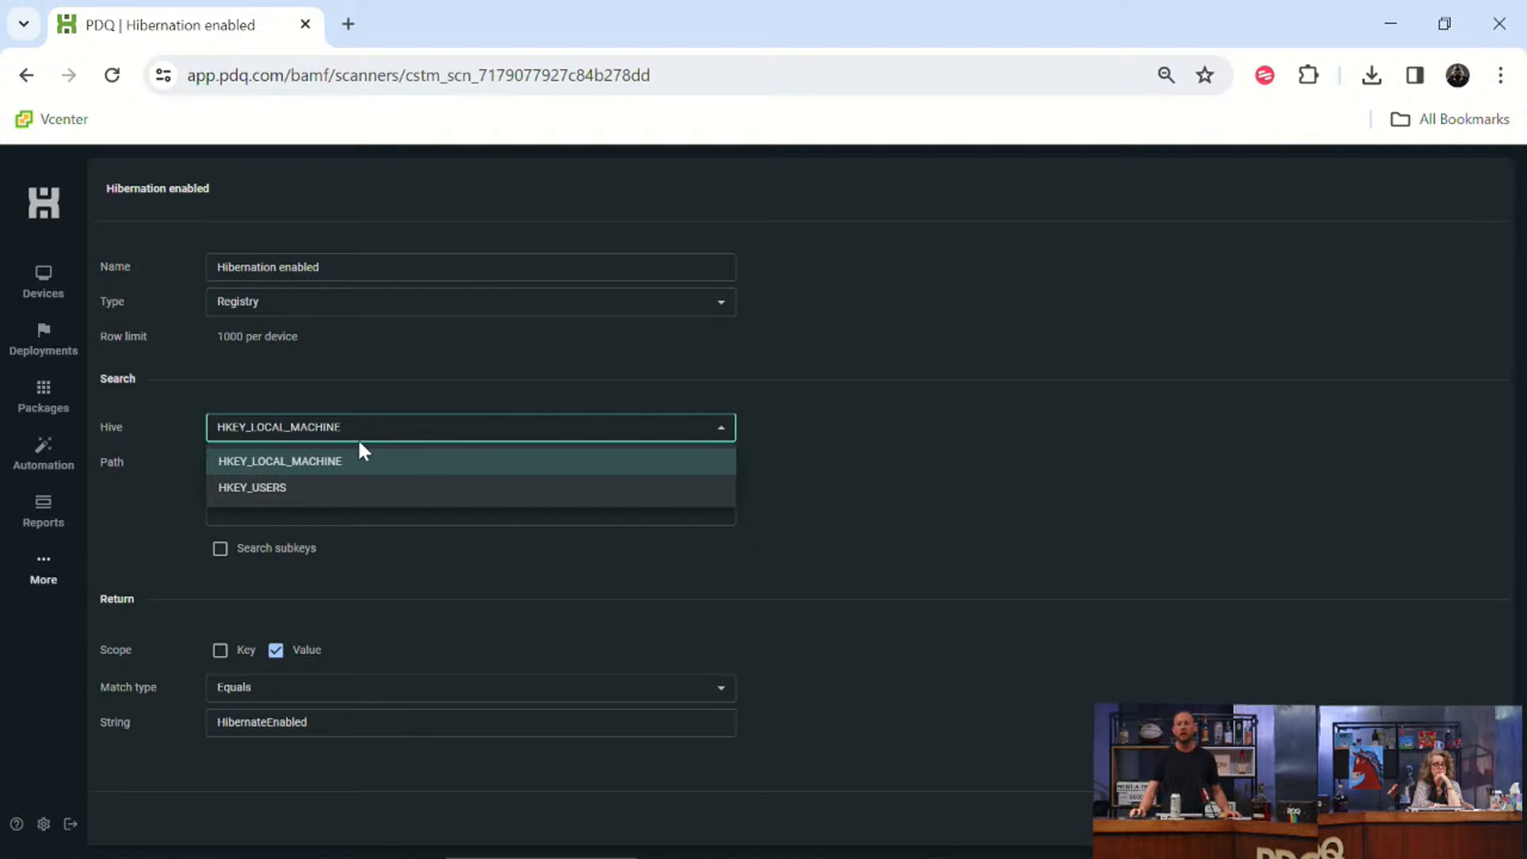
pyautogui.click(355, 462)
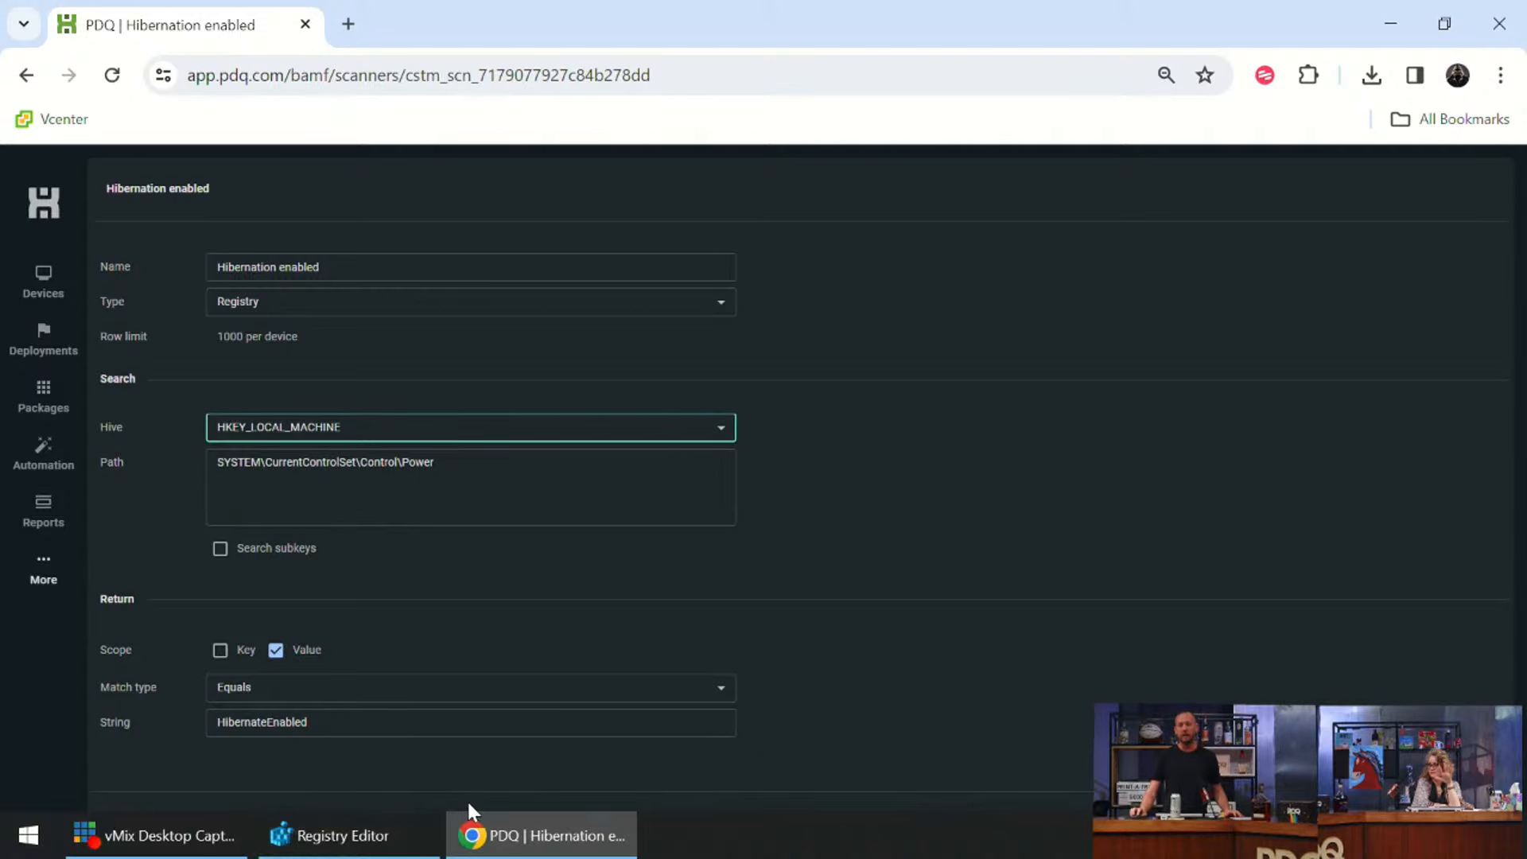
# Switch to Registry Editor and examine the subkeys of the HKEY_USERS and HKEY_LOCAL_MACHINE hives.
pyautogui.click(342, 835)
pyautogui.scroll(2, 593, 619)
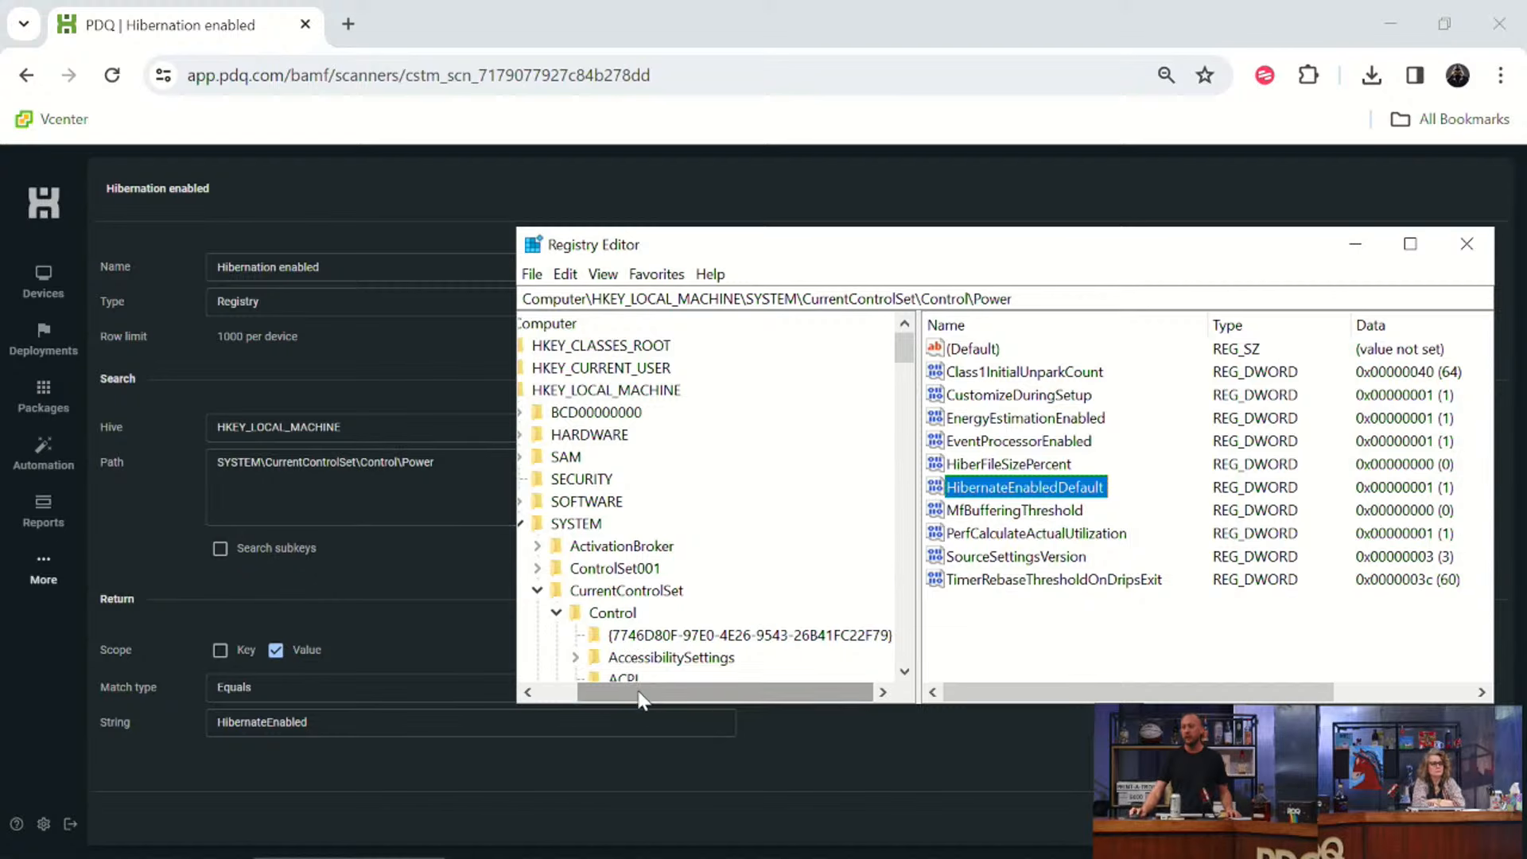
pyautogui.moveTo(637, 688); pyautogui.dragTo(602, 693)
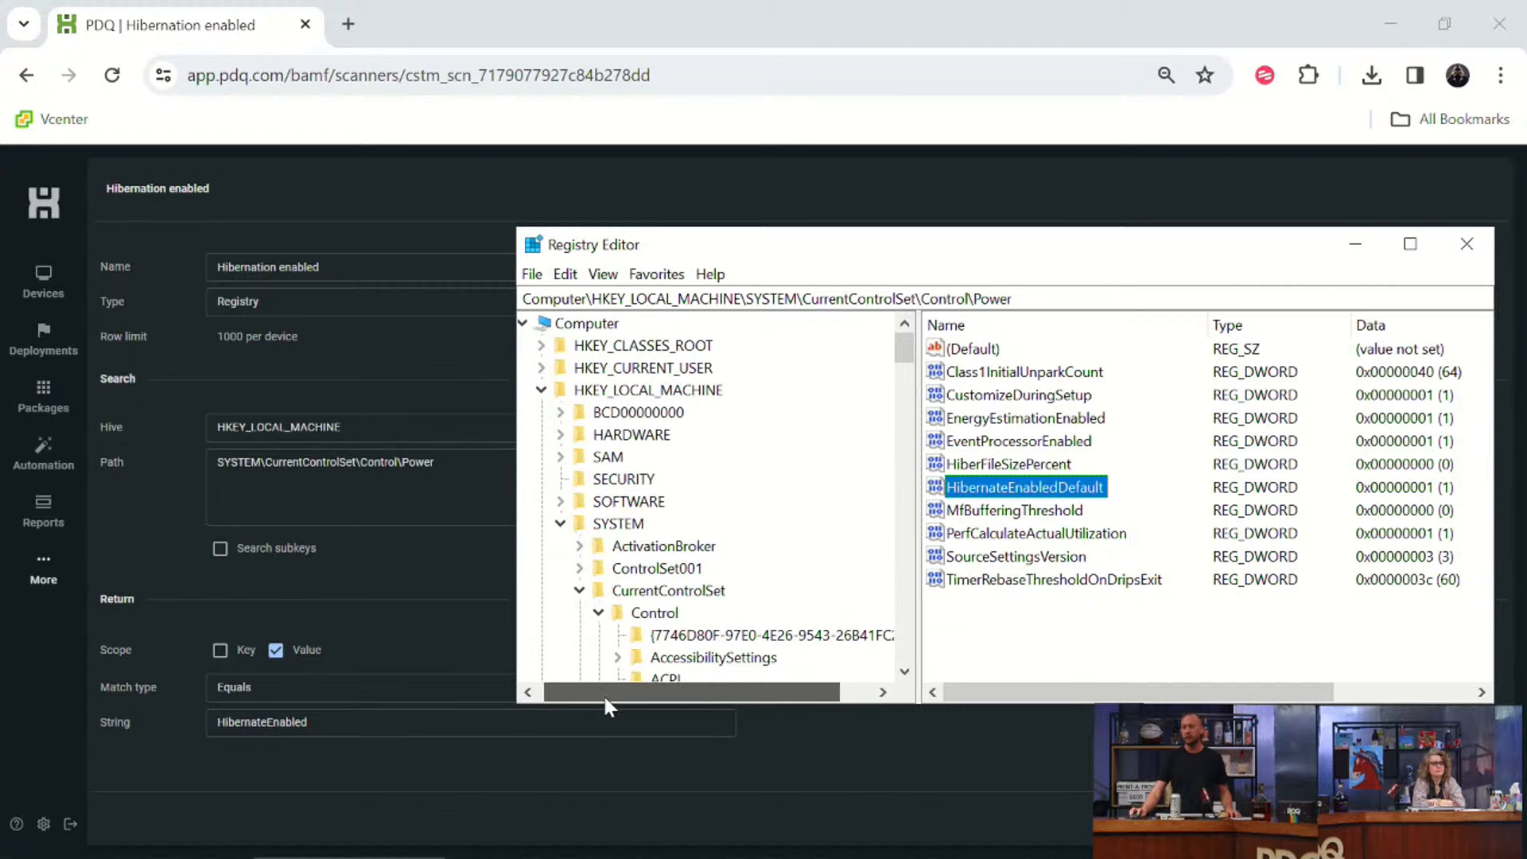
pyautogui.click(540, 391)
pyautogui.click(548, 411)
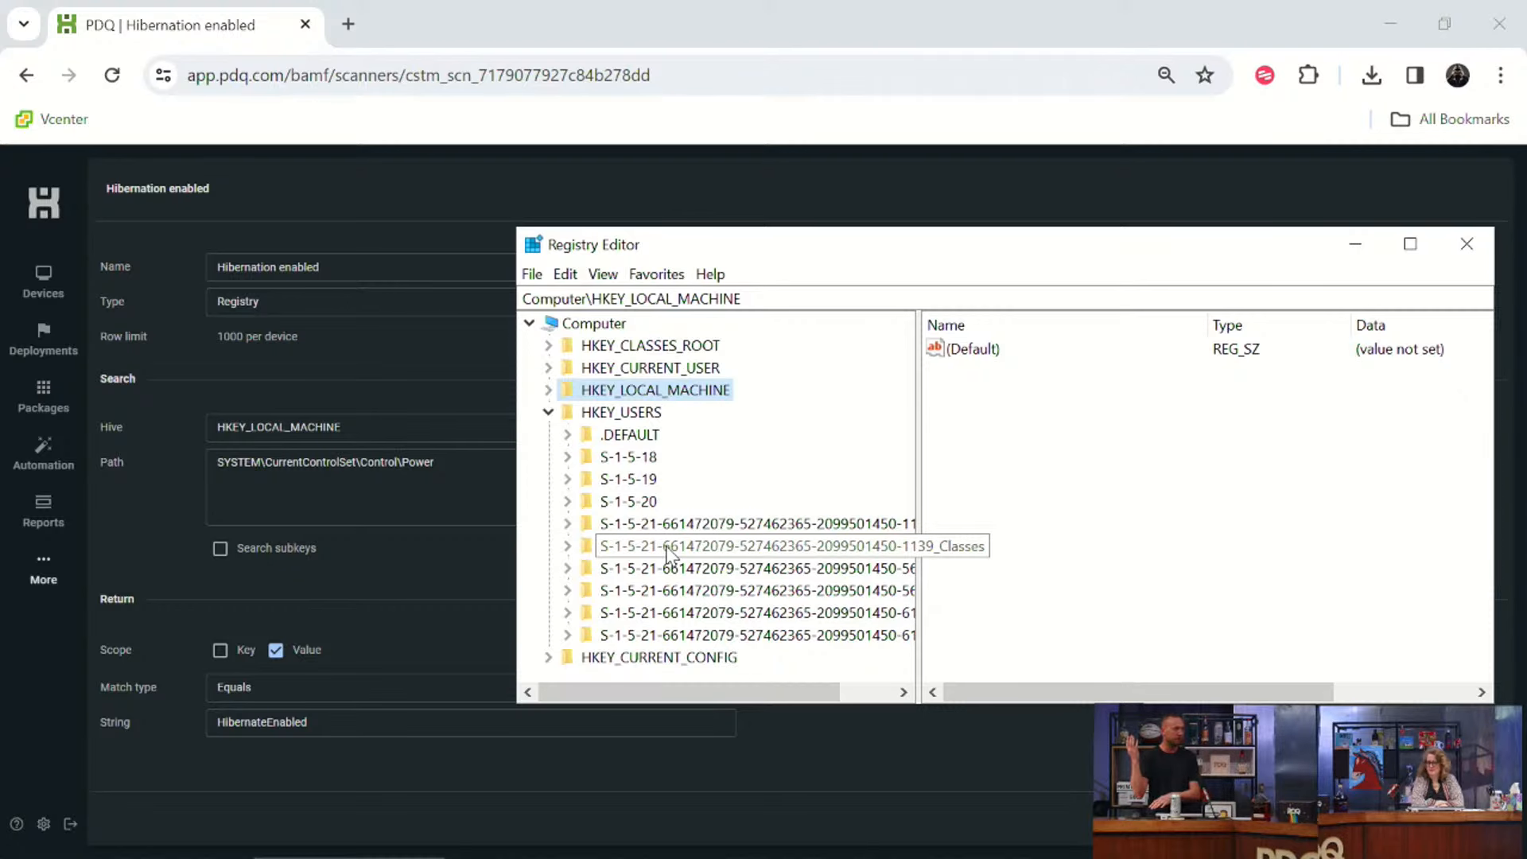
pyautogui.click(549, 389)
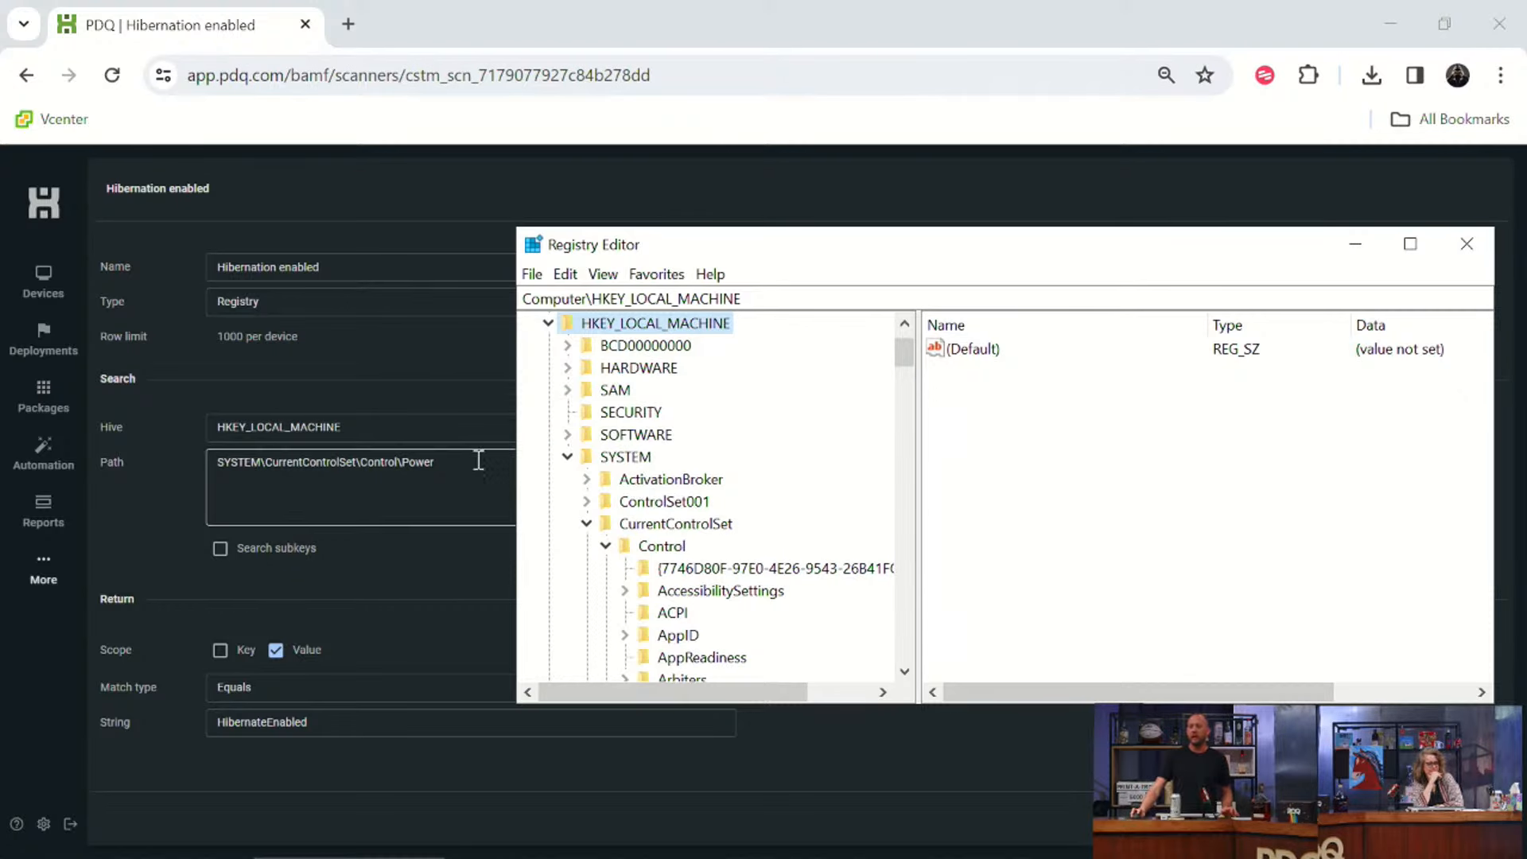
pyautogui.click(421, 380)
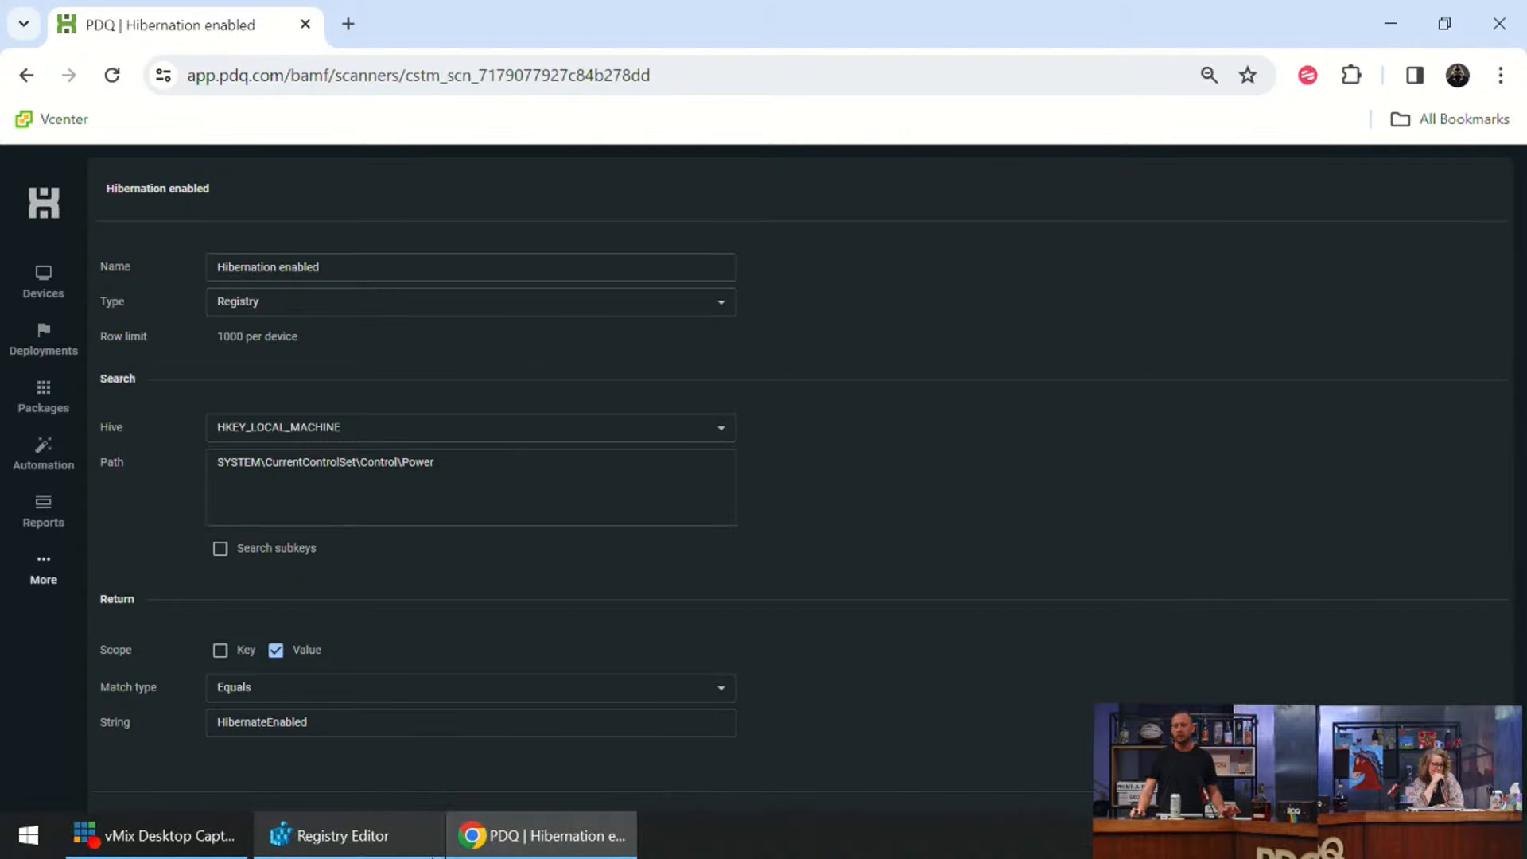
pyautogui.click(422, 834)
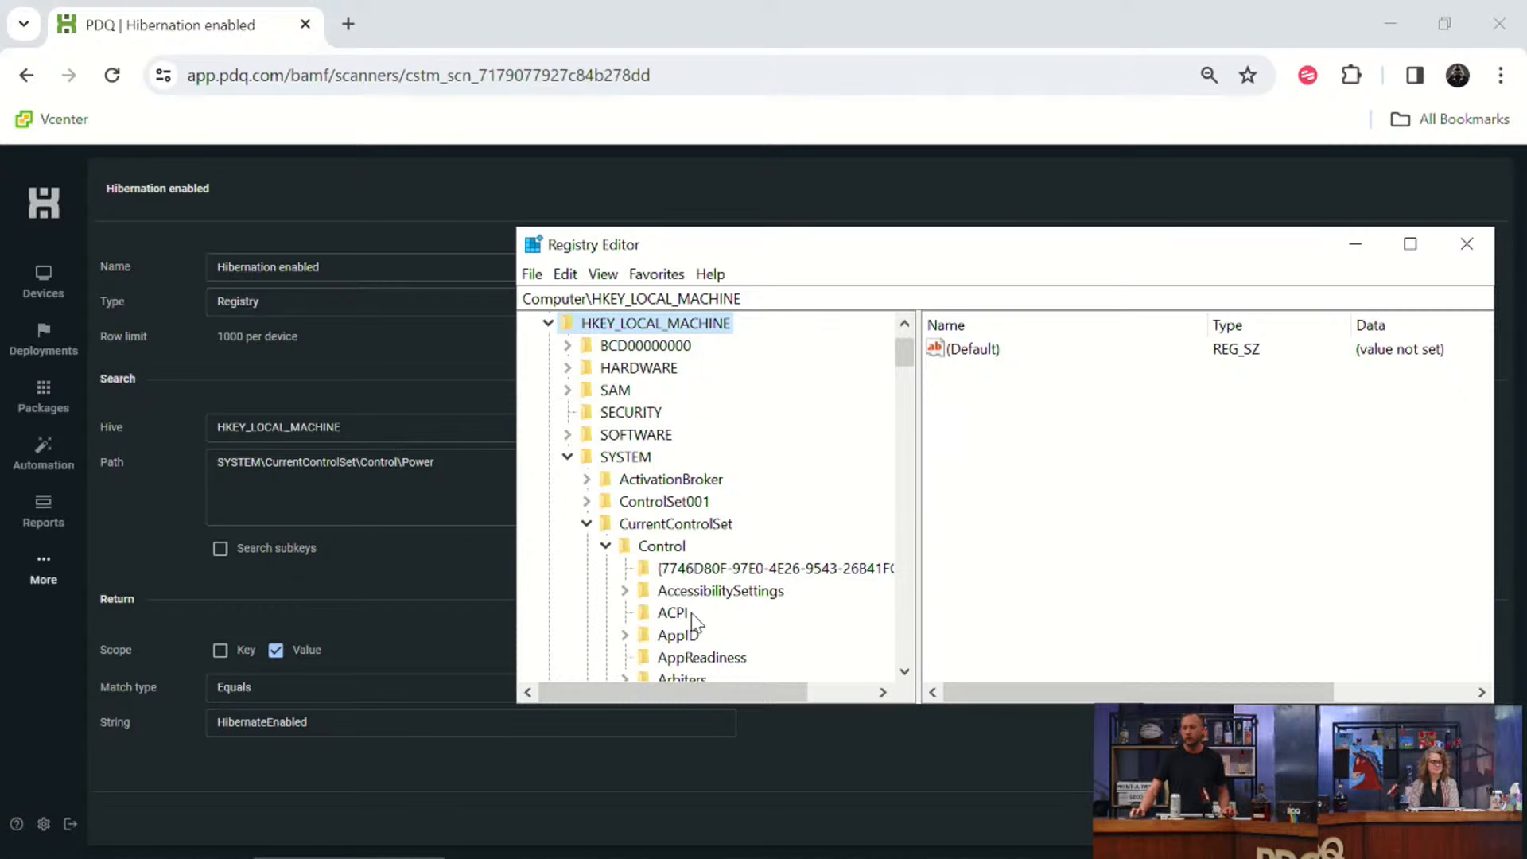
# Locate and select the Power key under HKEY_LOCAL_MACHINE\SYSTEM\CurrentControlSet\Control.
pyautogui.scroll(-9, 692, 616)
pyautogui.scroll(-13, 694, 622)
pyautogui.scroll(-5, 696, 624)
pyautogui.click(676, 503)
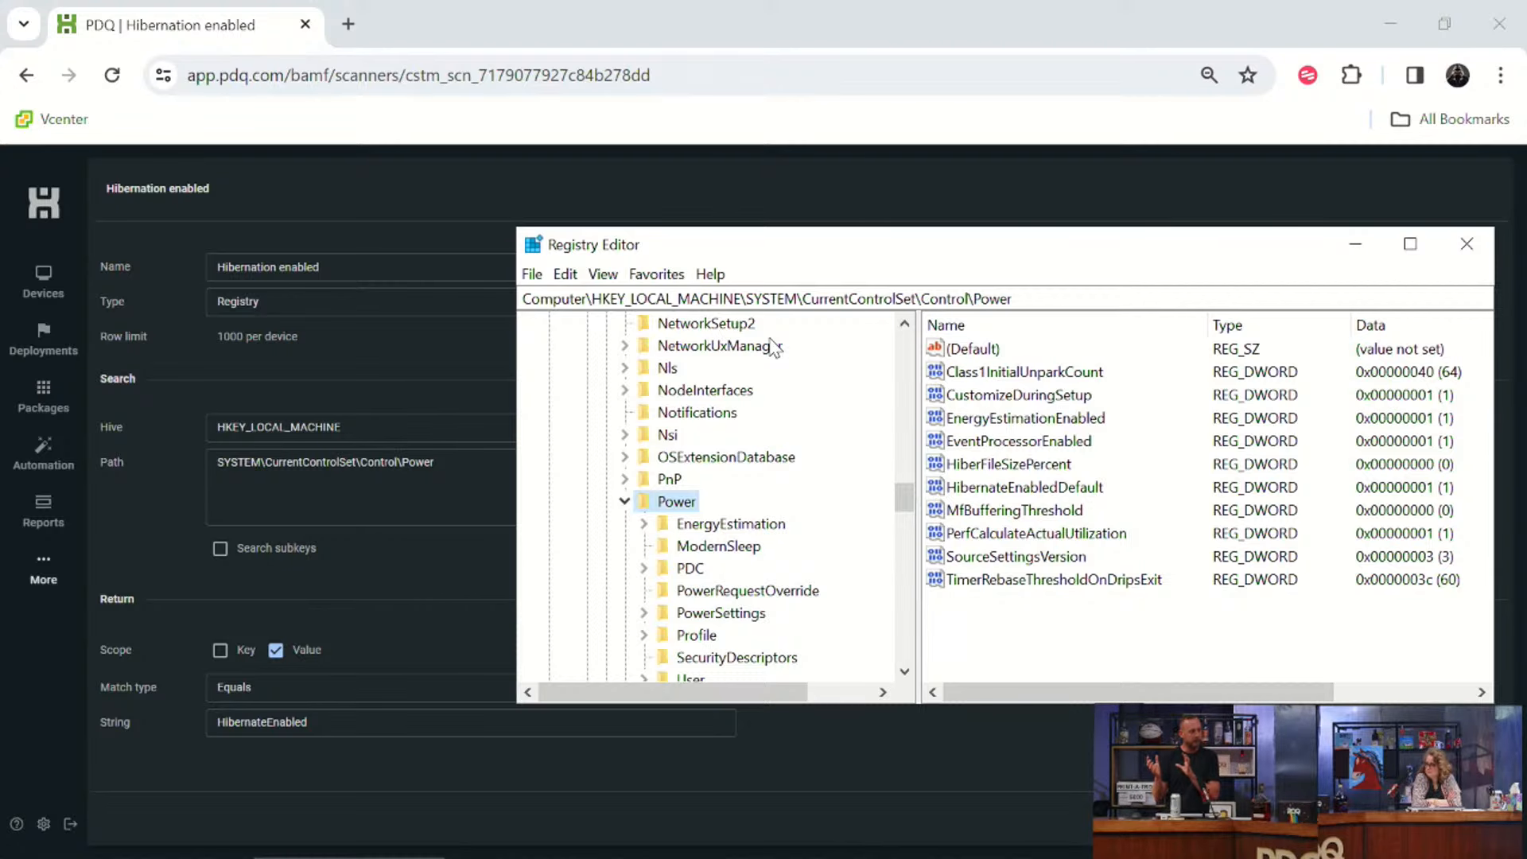
# Highlight the hive and subkey portions of the Power key's path and compare them with the scanner's Hive and Path settings in PDQ Connect.
pyautogui.click(1021, 299)
pyautogui.moveTo(1021, 298); pyautogui.dragTo(591, 298)
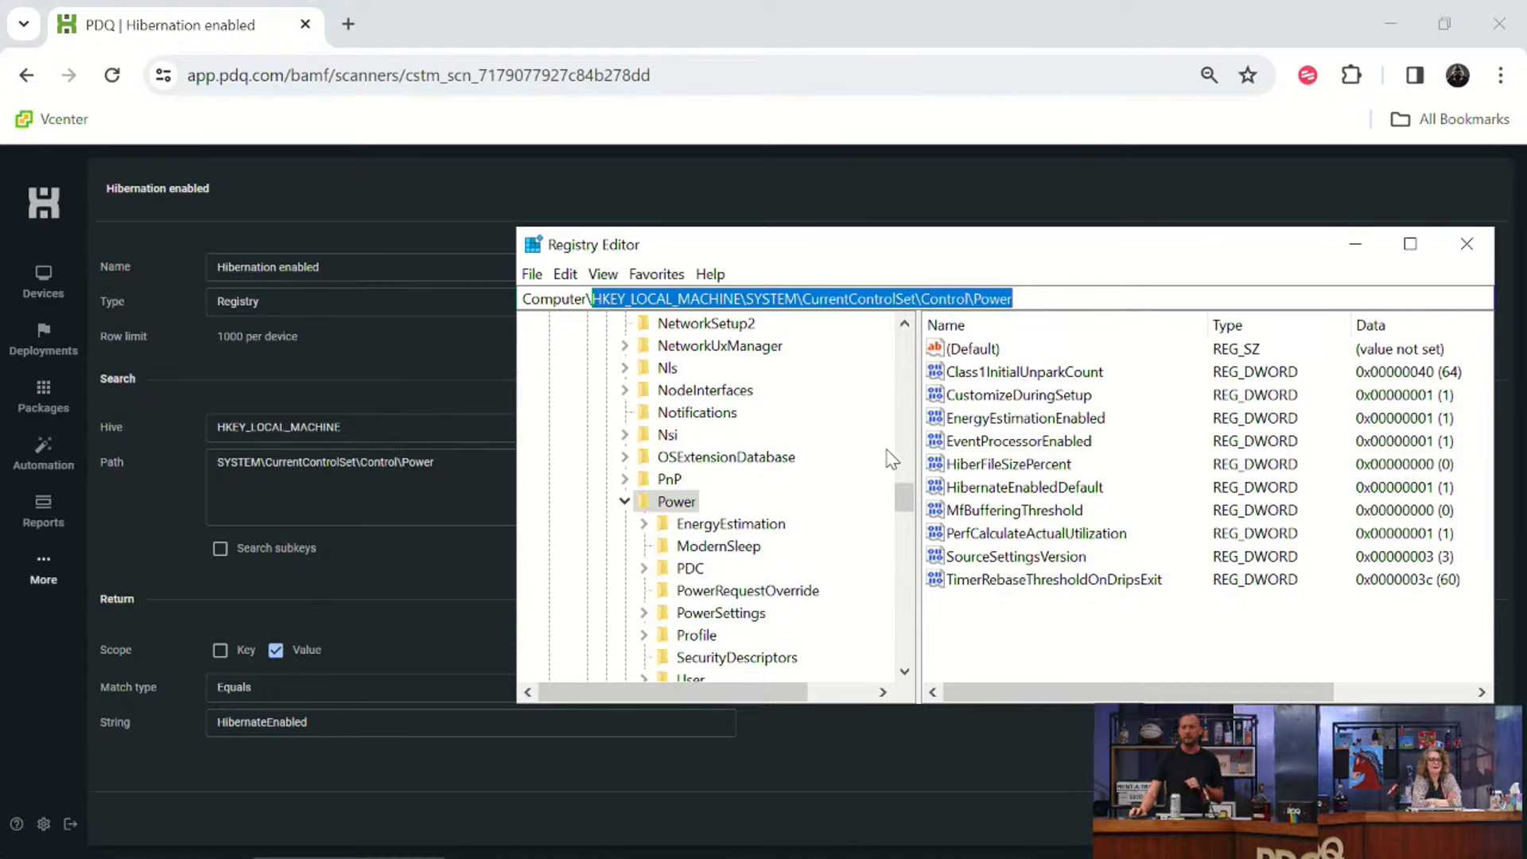
pyautogui.click(770, 298)
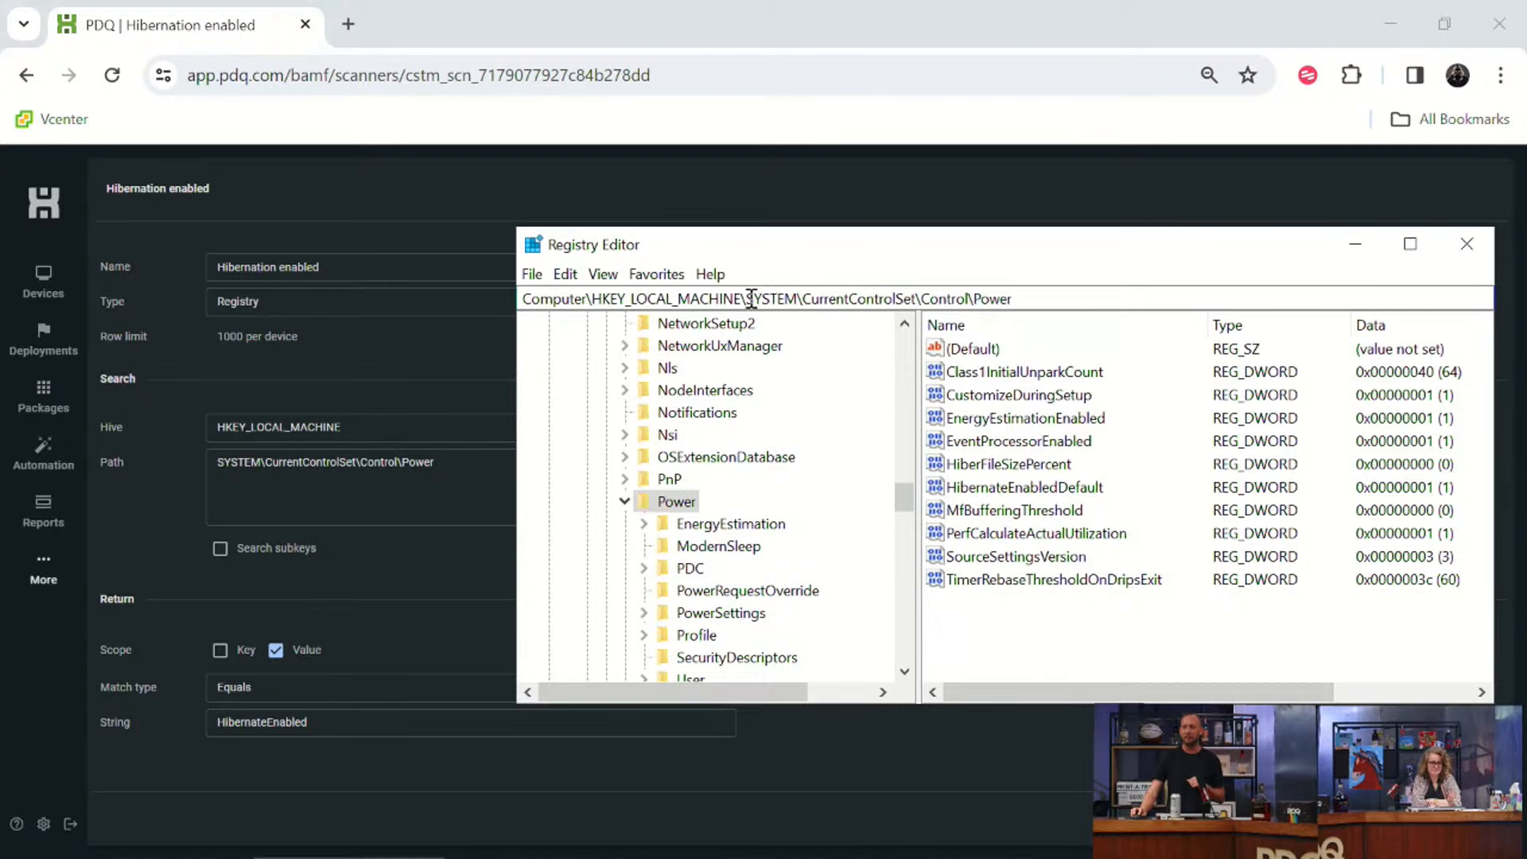
pyautogui.moveTo(740, 298); pyautogui.dragTo(1026, 298)
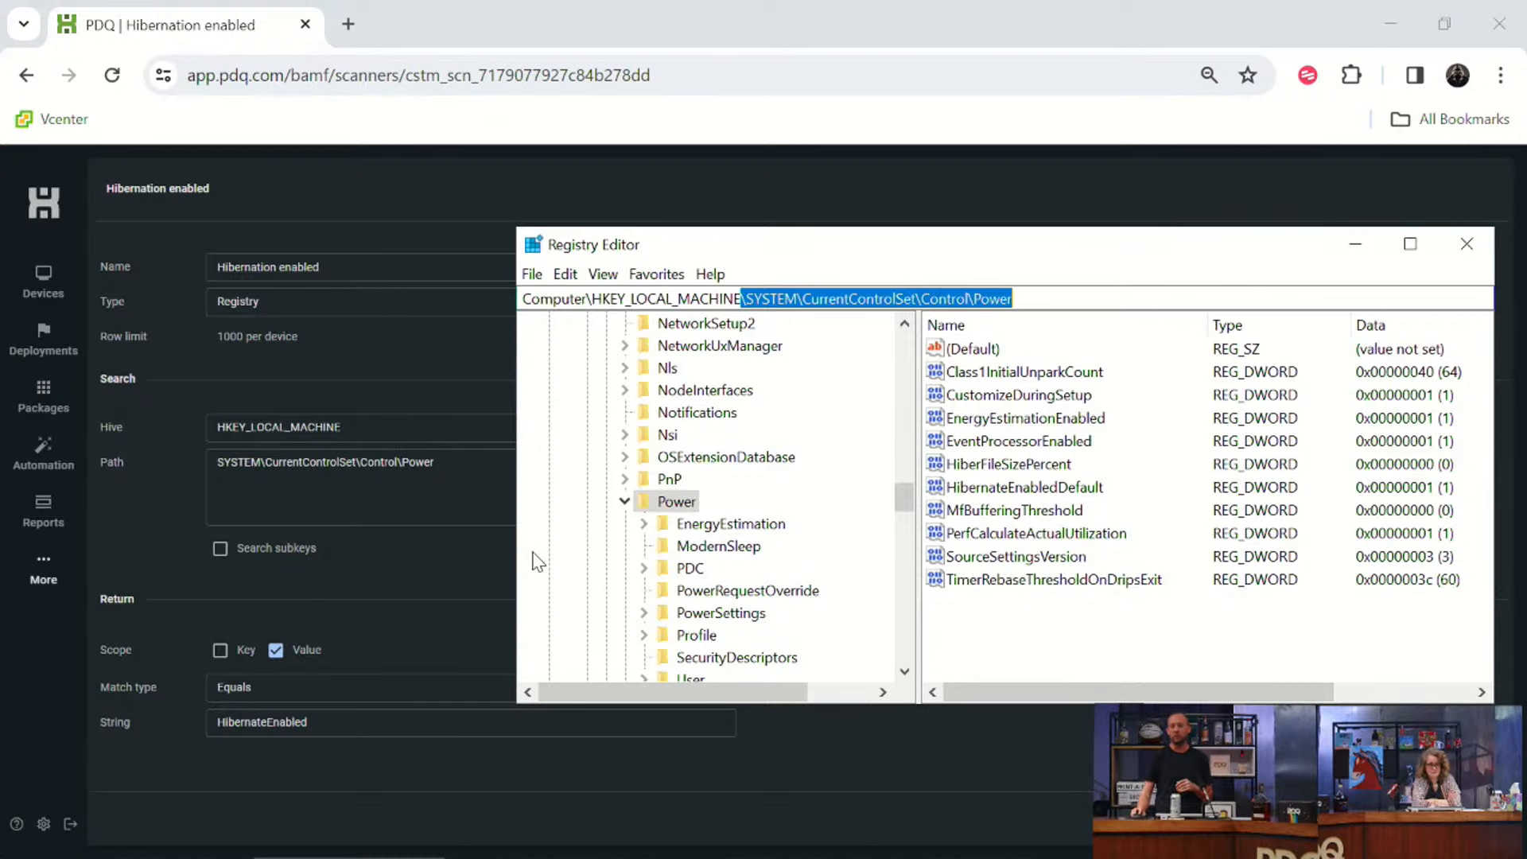
pyautogui.click(359, 607)
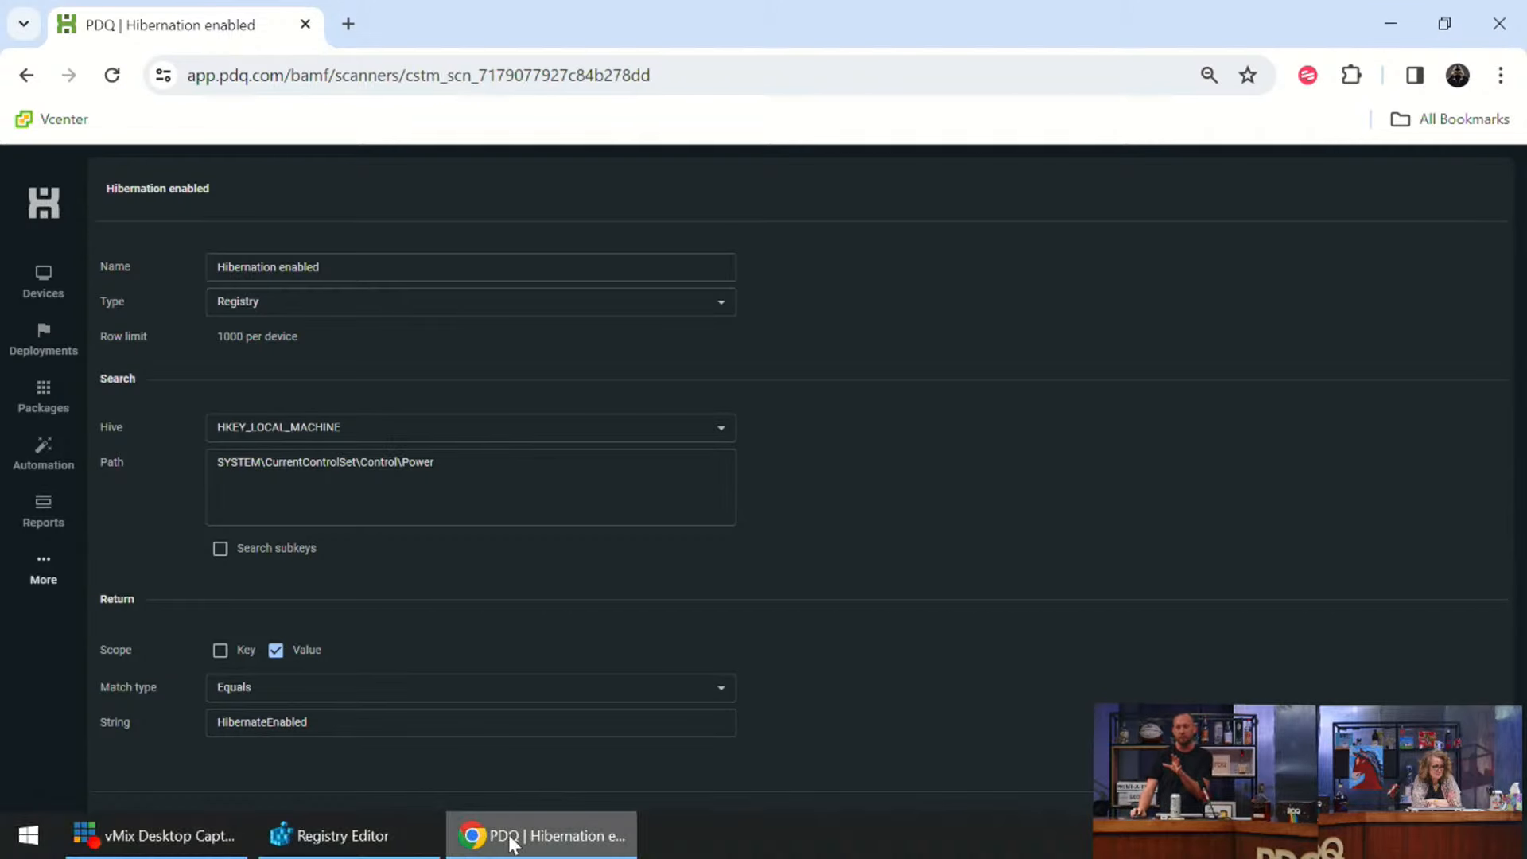
pyautogui.click(422, 837)
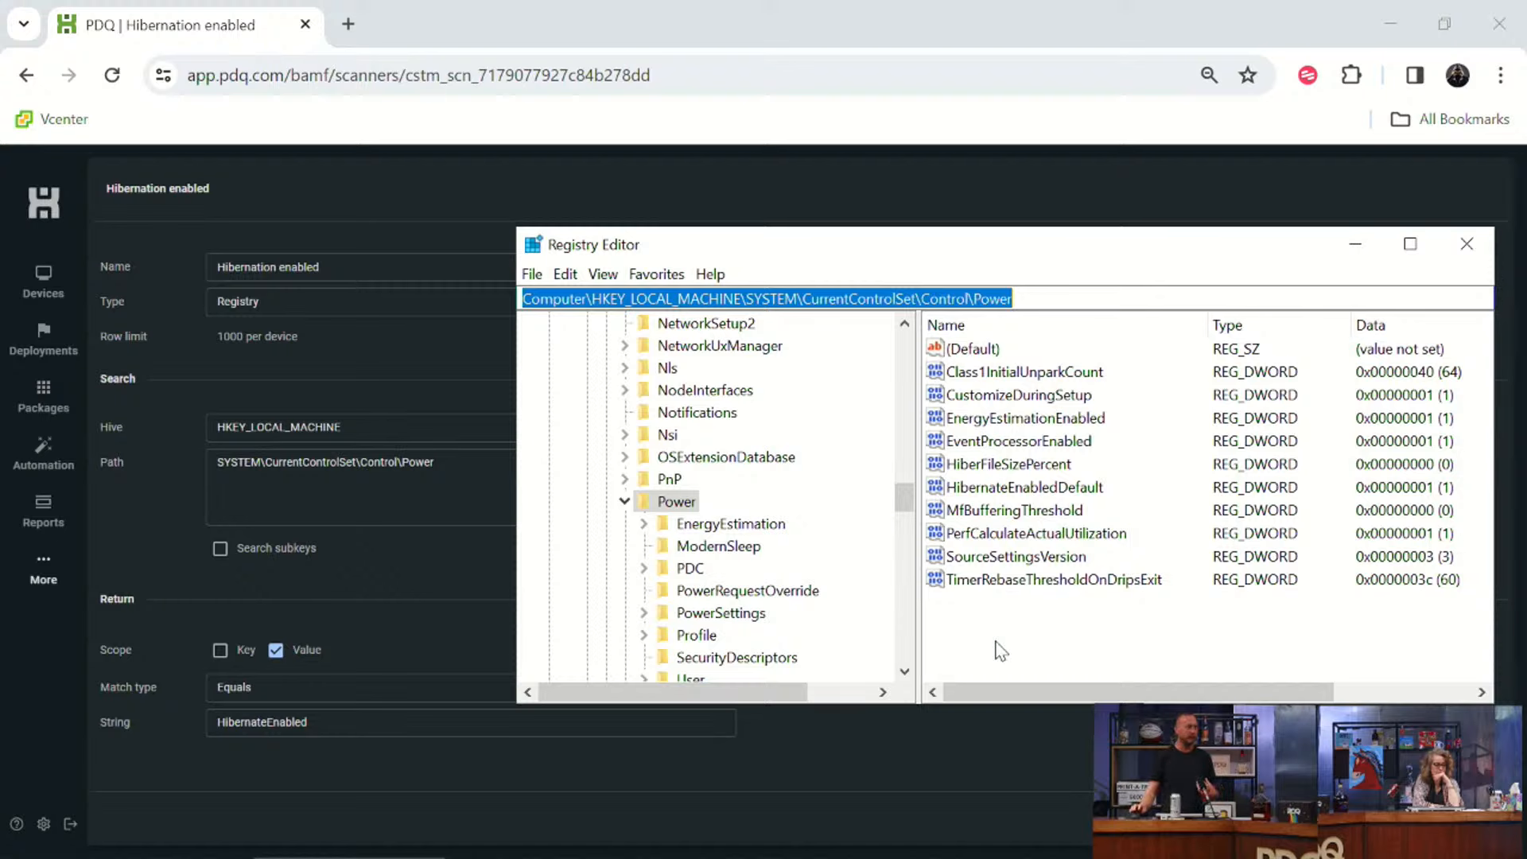
pyautogui.click(44, 286)
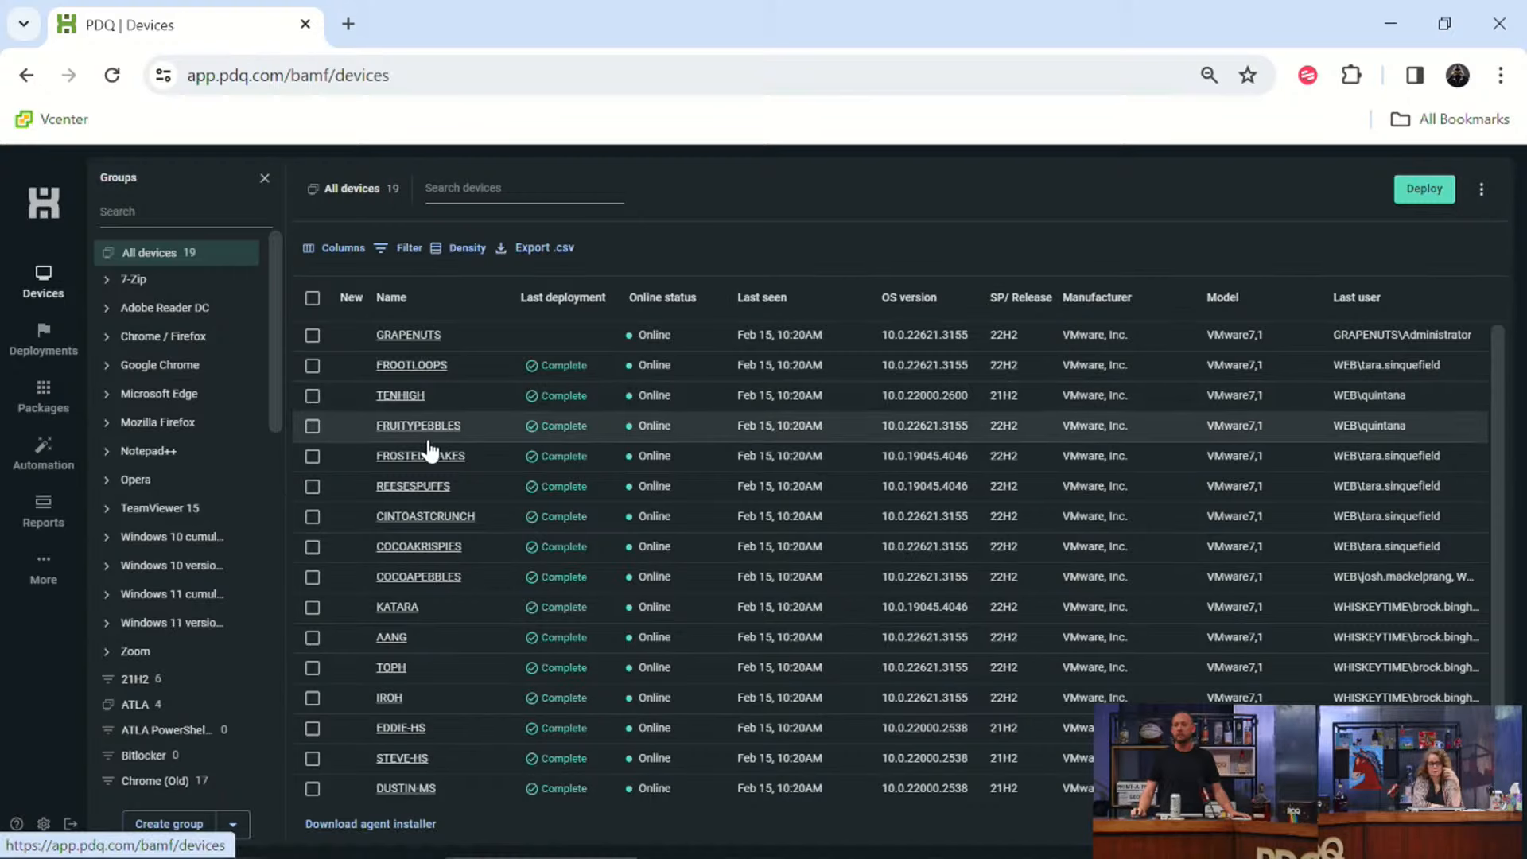
pyautogui.click(402, 367)
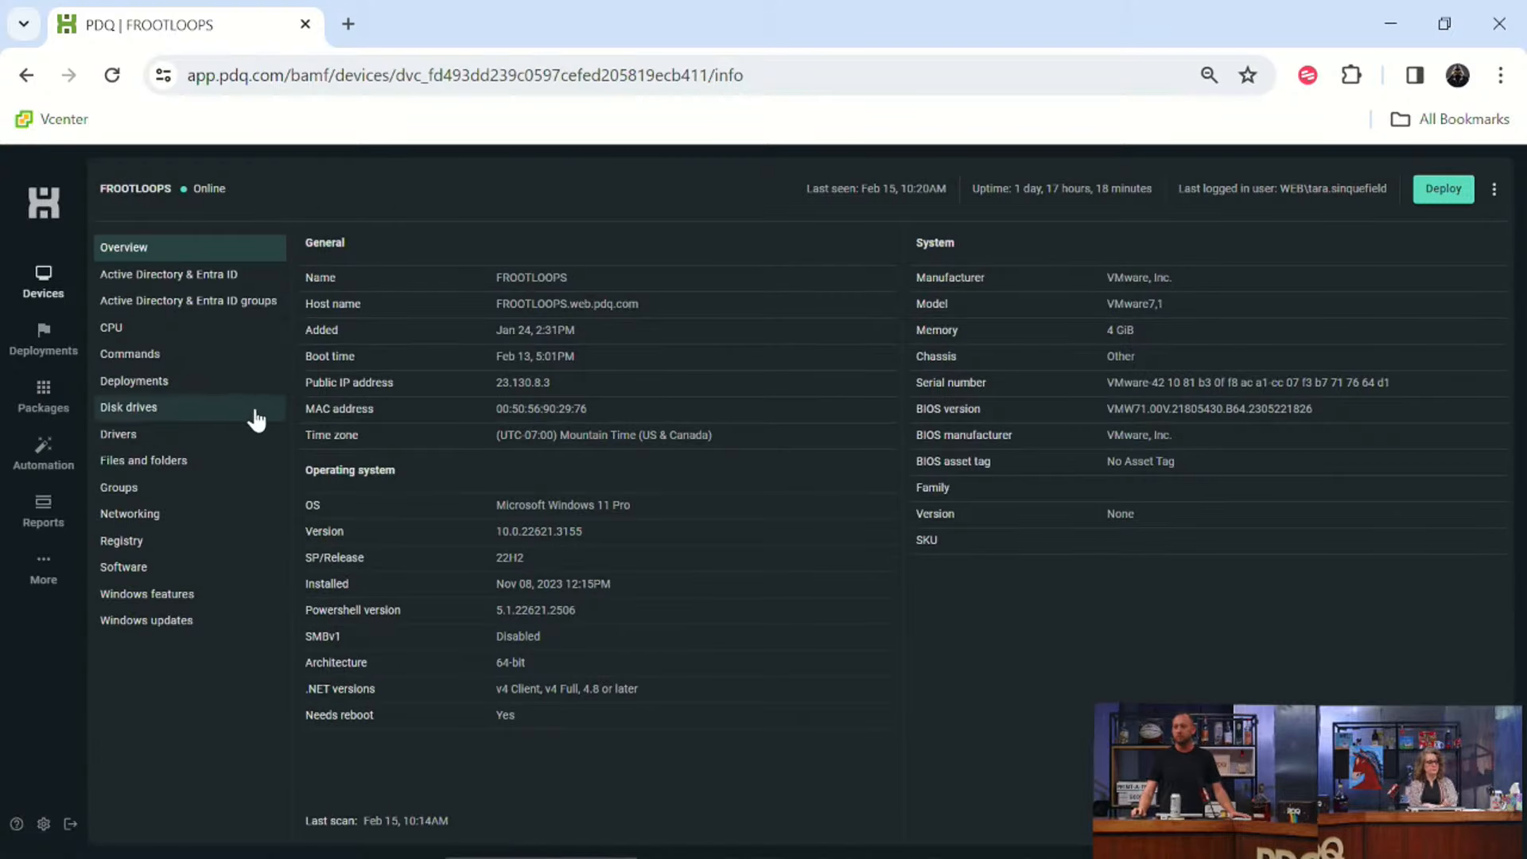
pyautogui.click(199, 537)
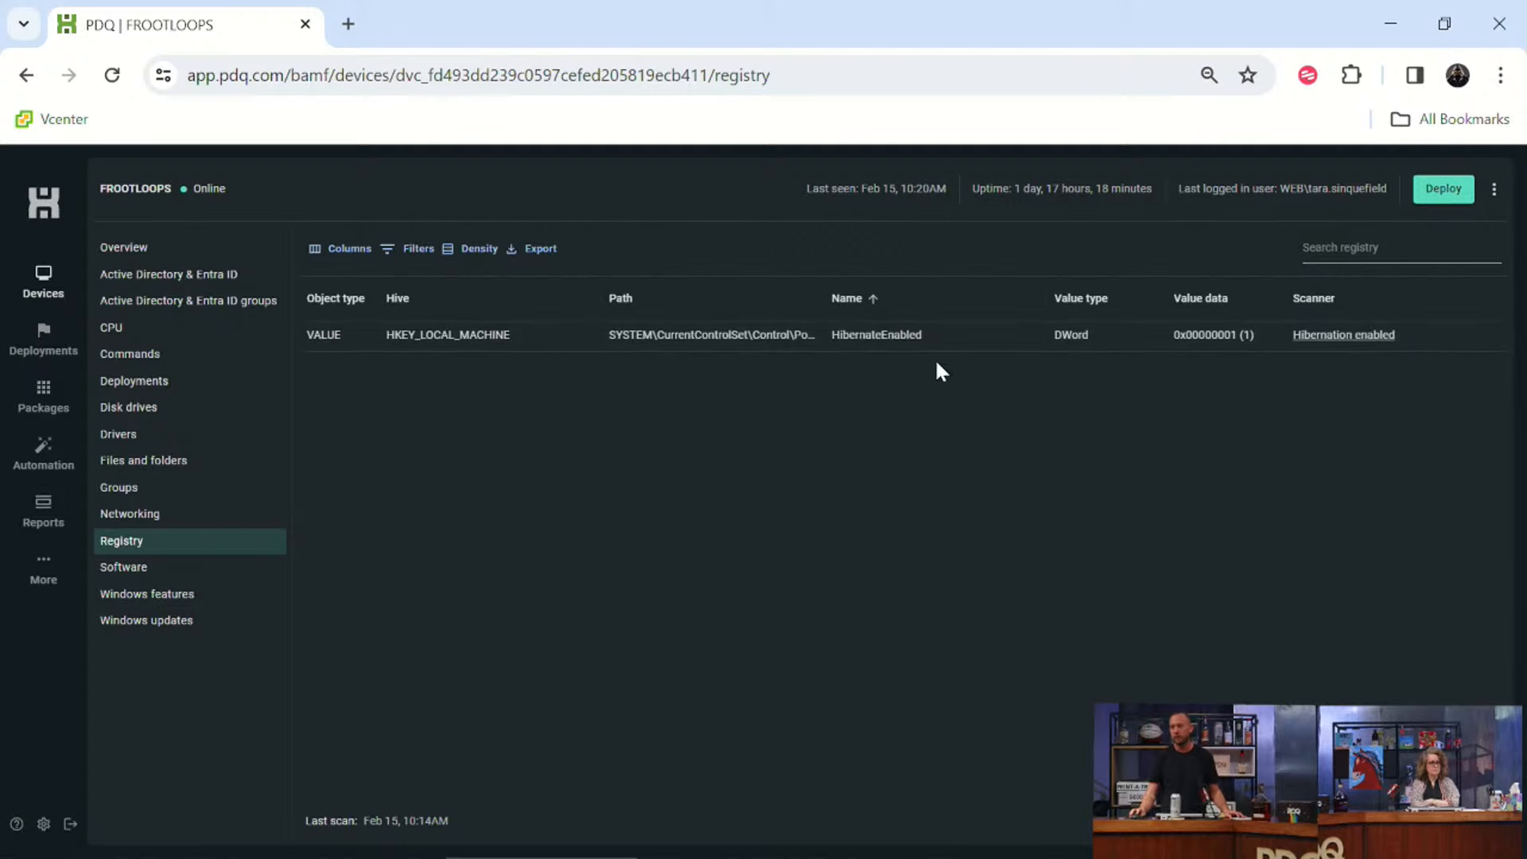
pyautogui.click(1078, 341)
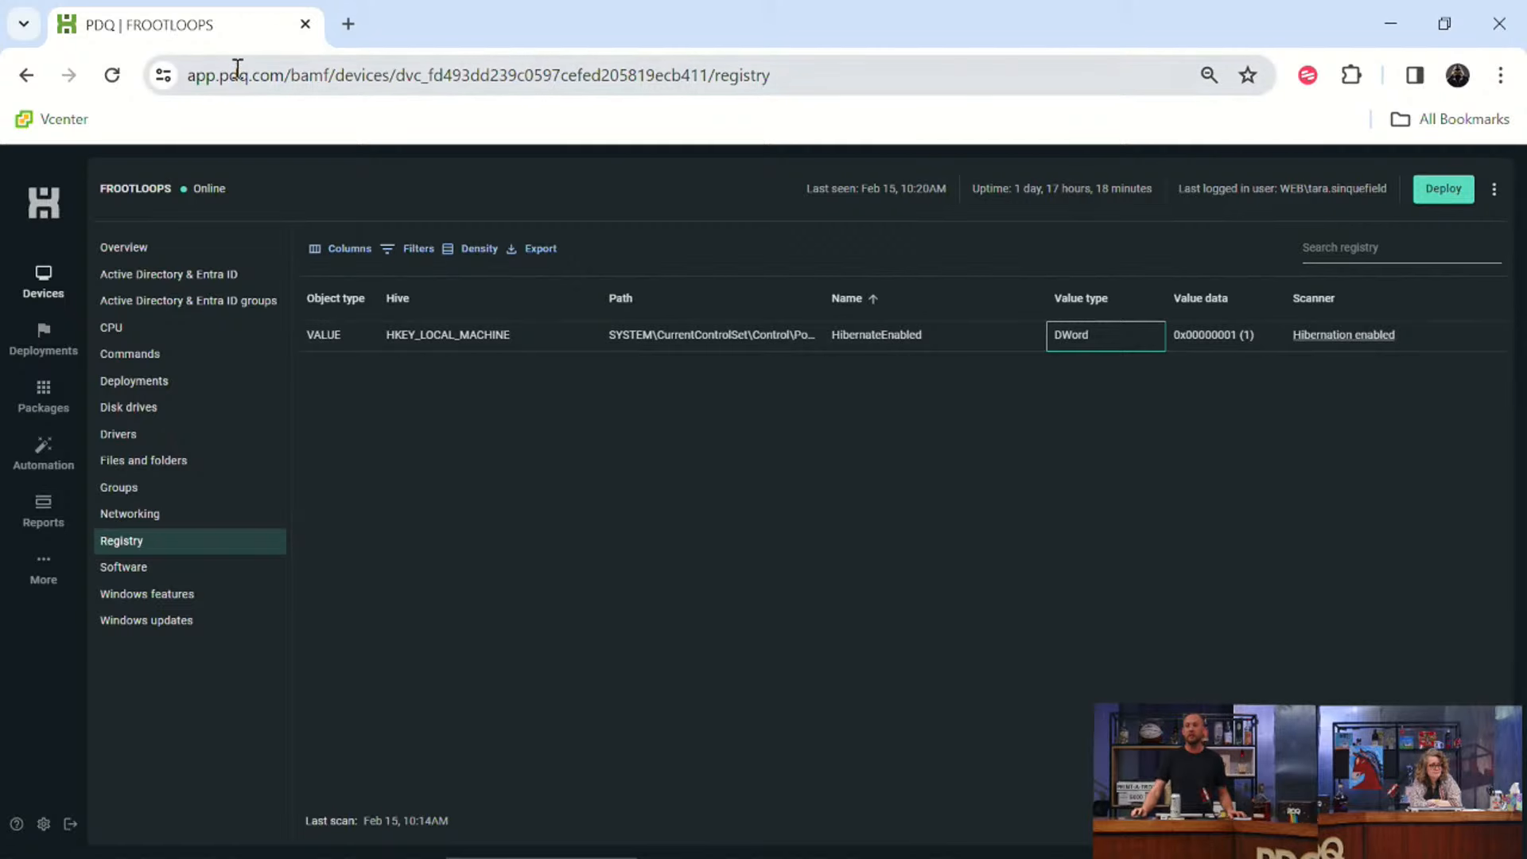
# Duplicate the FROOTLOOPS registry page in a second browser tab and return the original tab to the device list.
pyautogui.rightClick(225, 32)
pyautogui.click(302, 241)
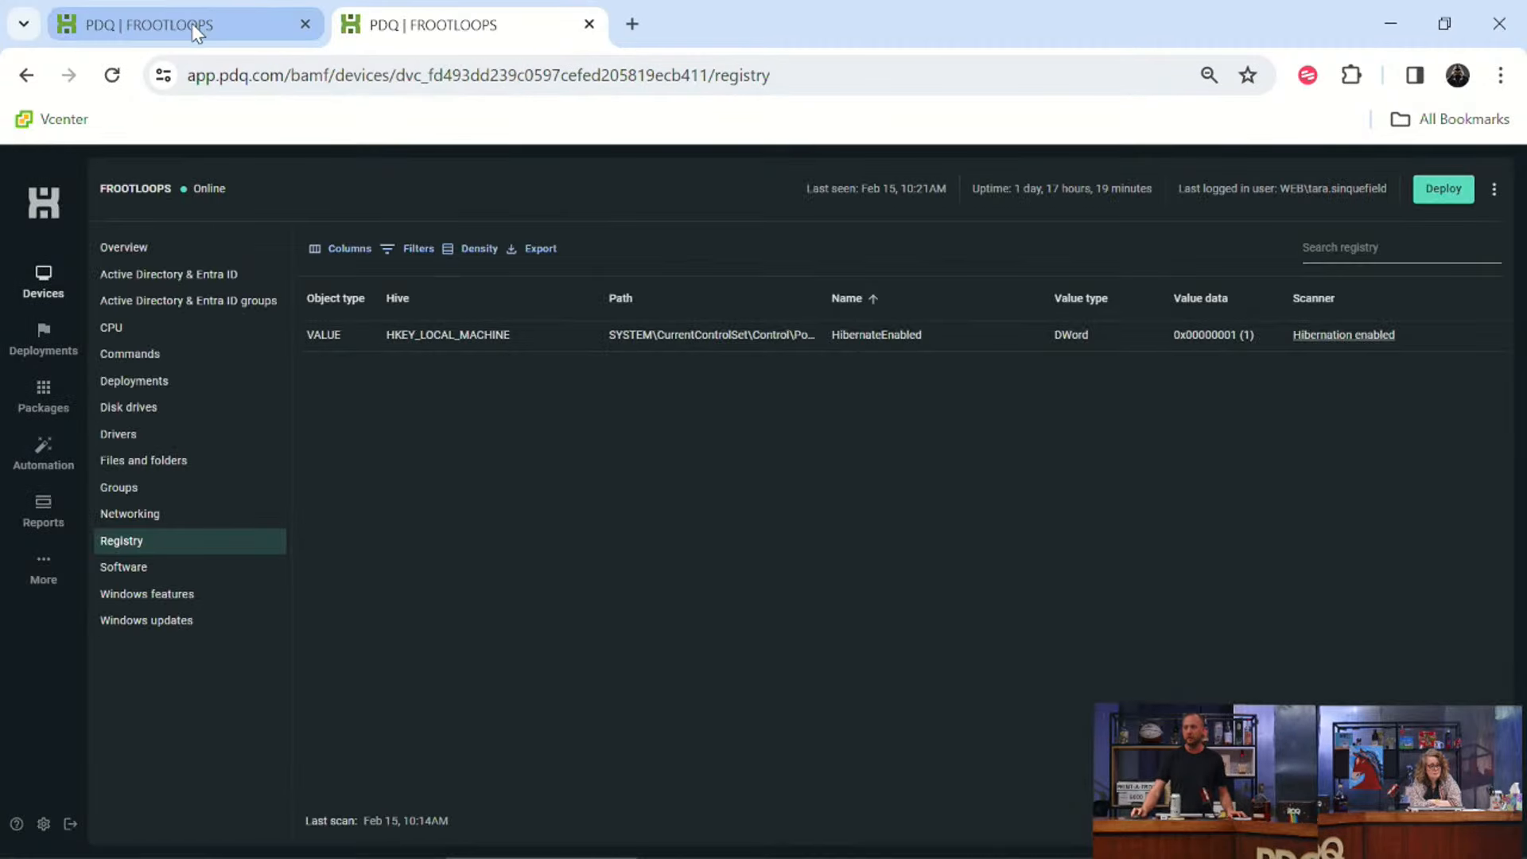
pyautogui.click(192, 22)
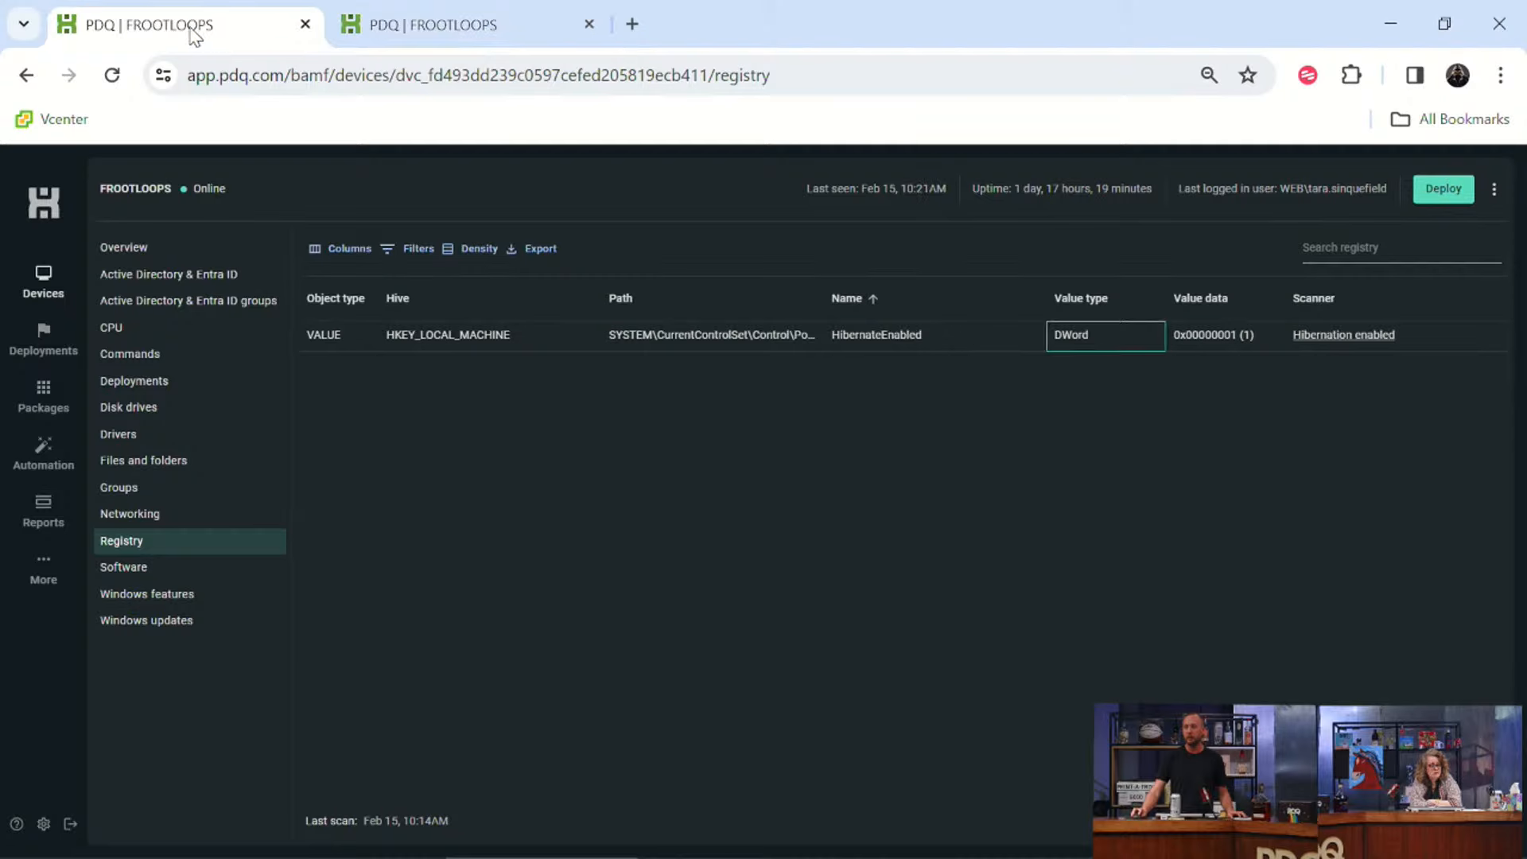
pyautogui.click(47, 296)
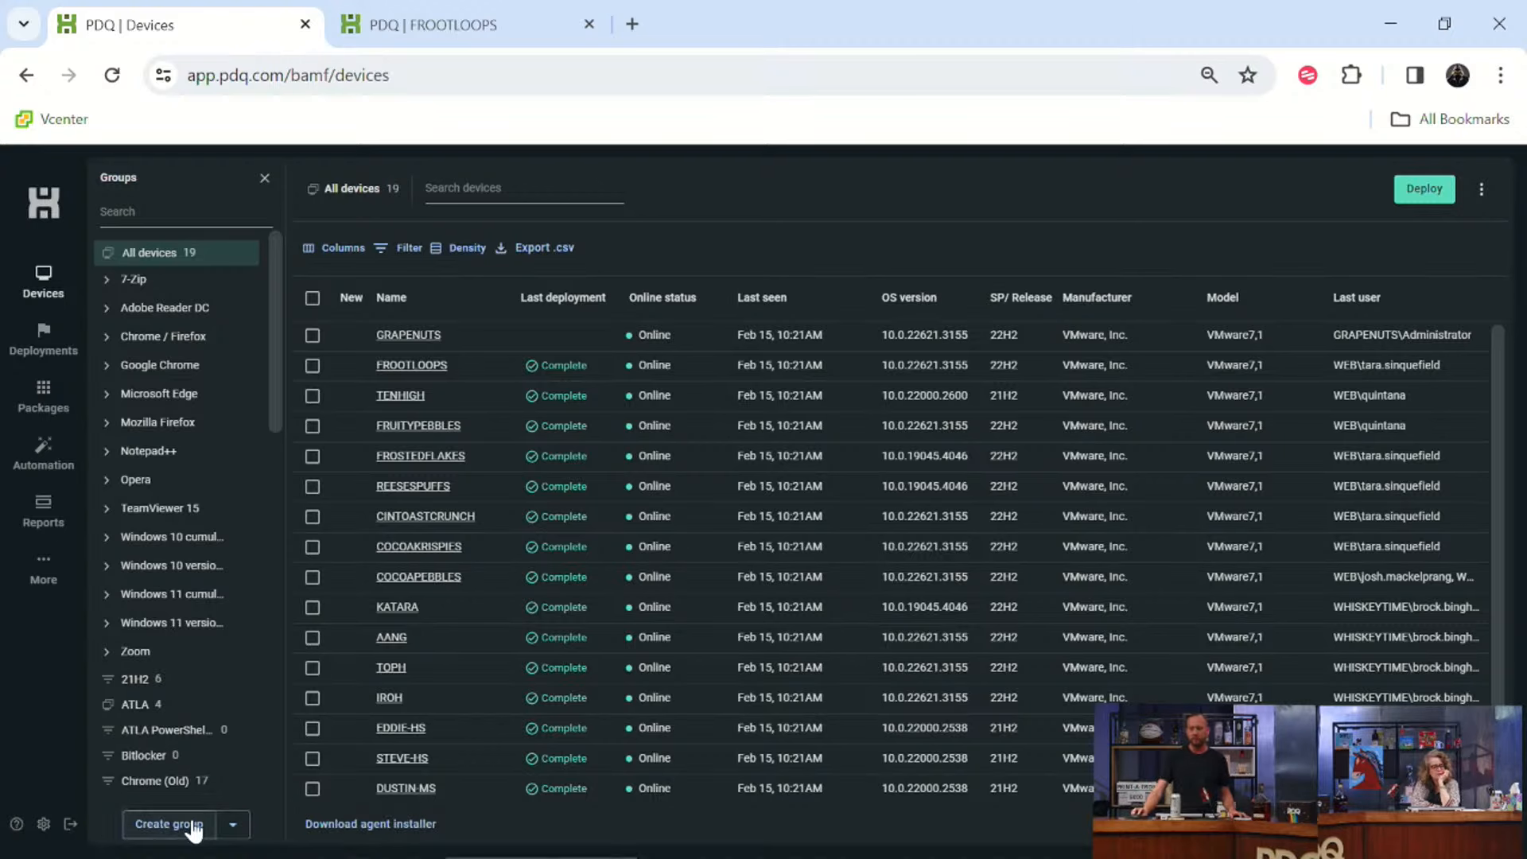
# Start a new device group named "Machines Hibernate eq 0" and set its type to Dynamic.
pyautogui.click(223, 825)
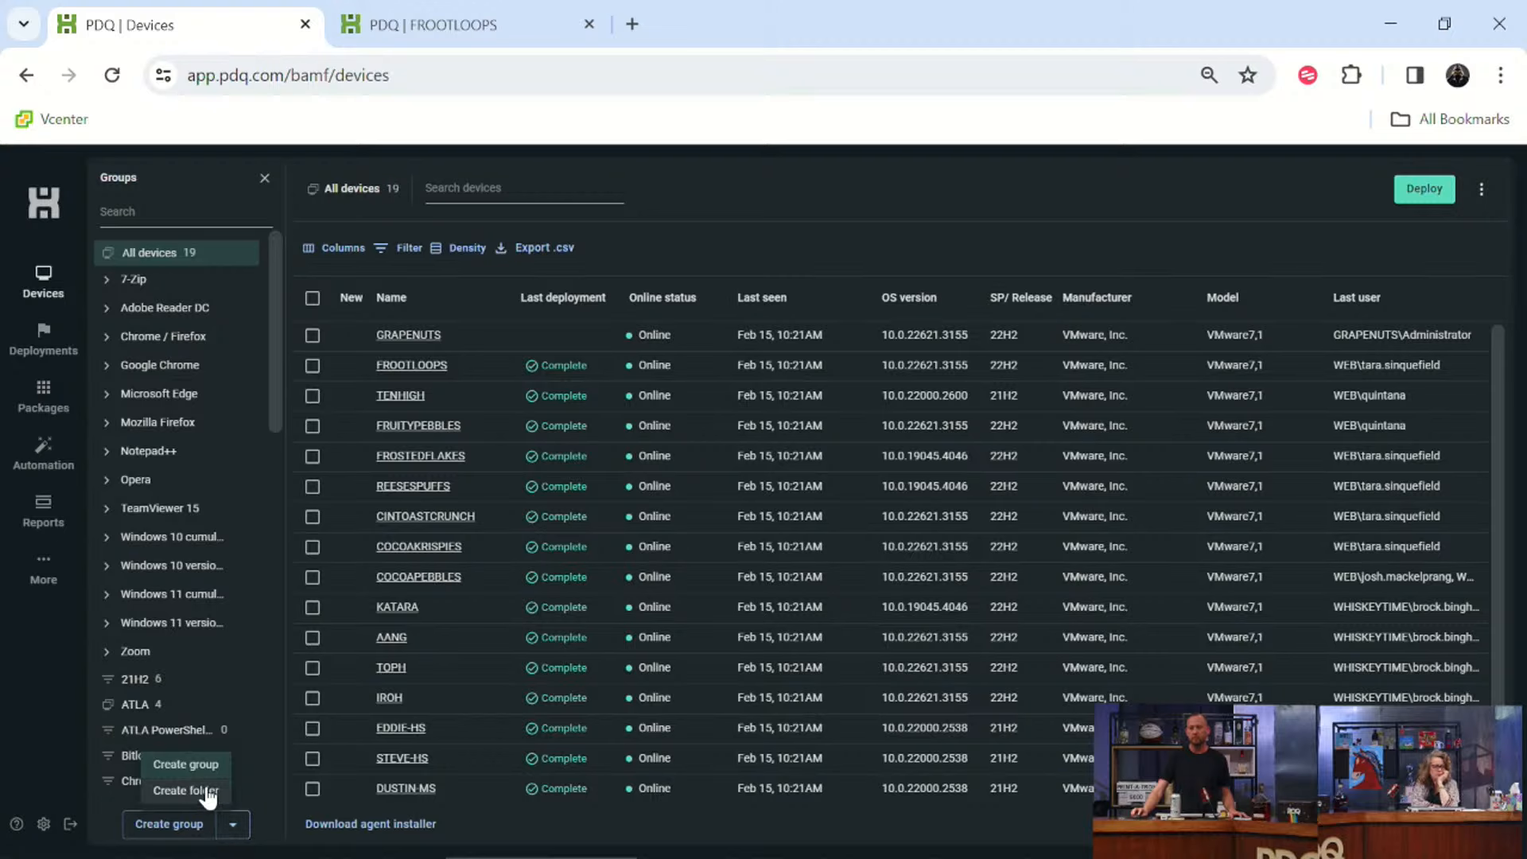
pyautogui.click(205, 765)
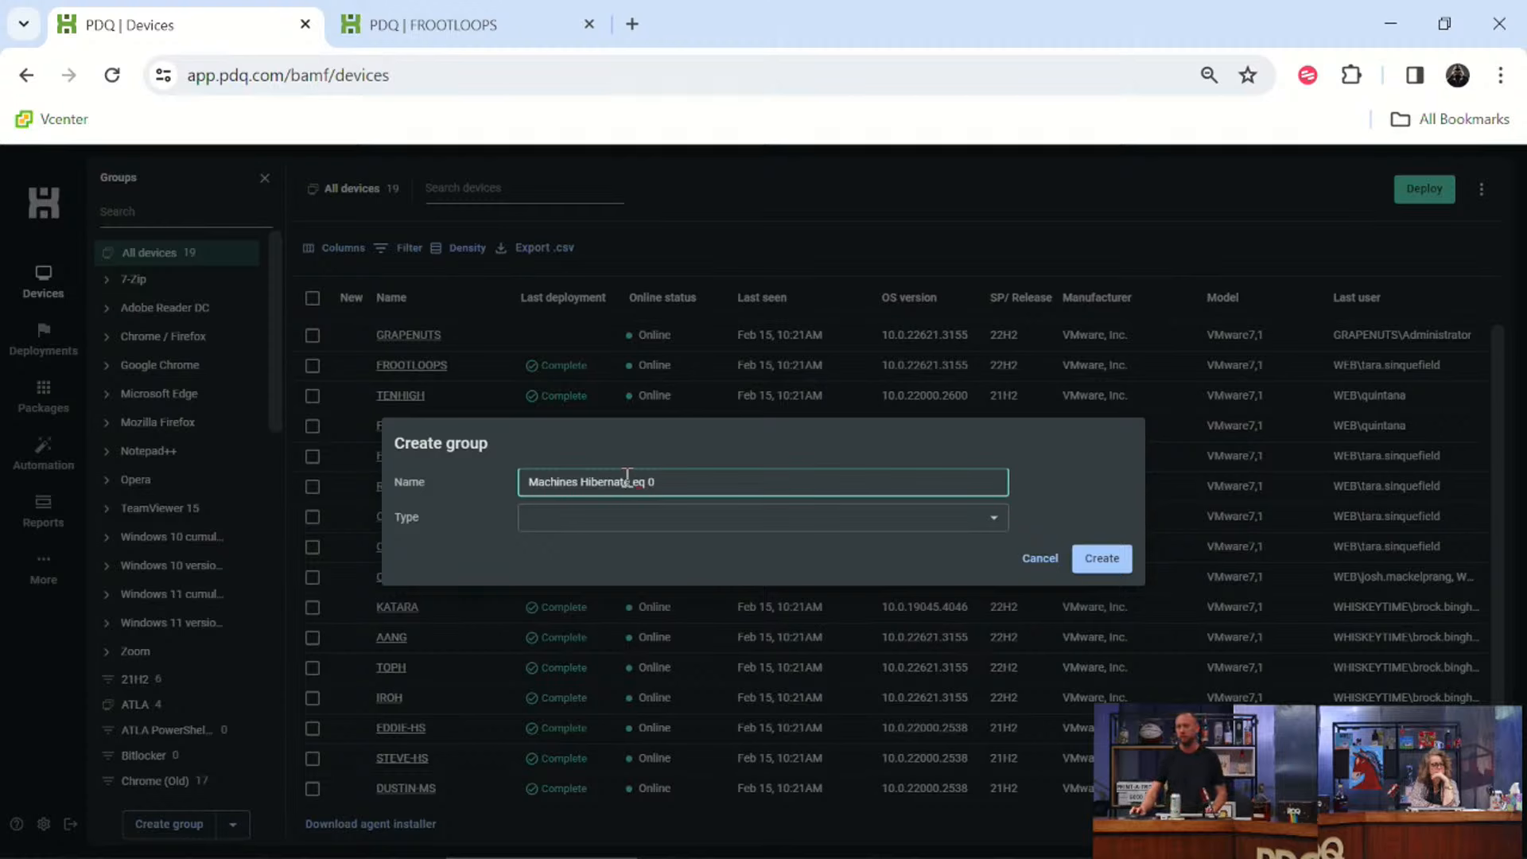
pyautogui.click(679, 516)
pyautogui.click(634, 549)
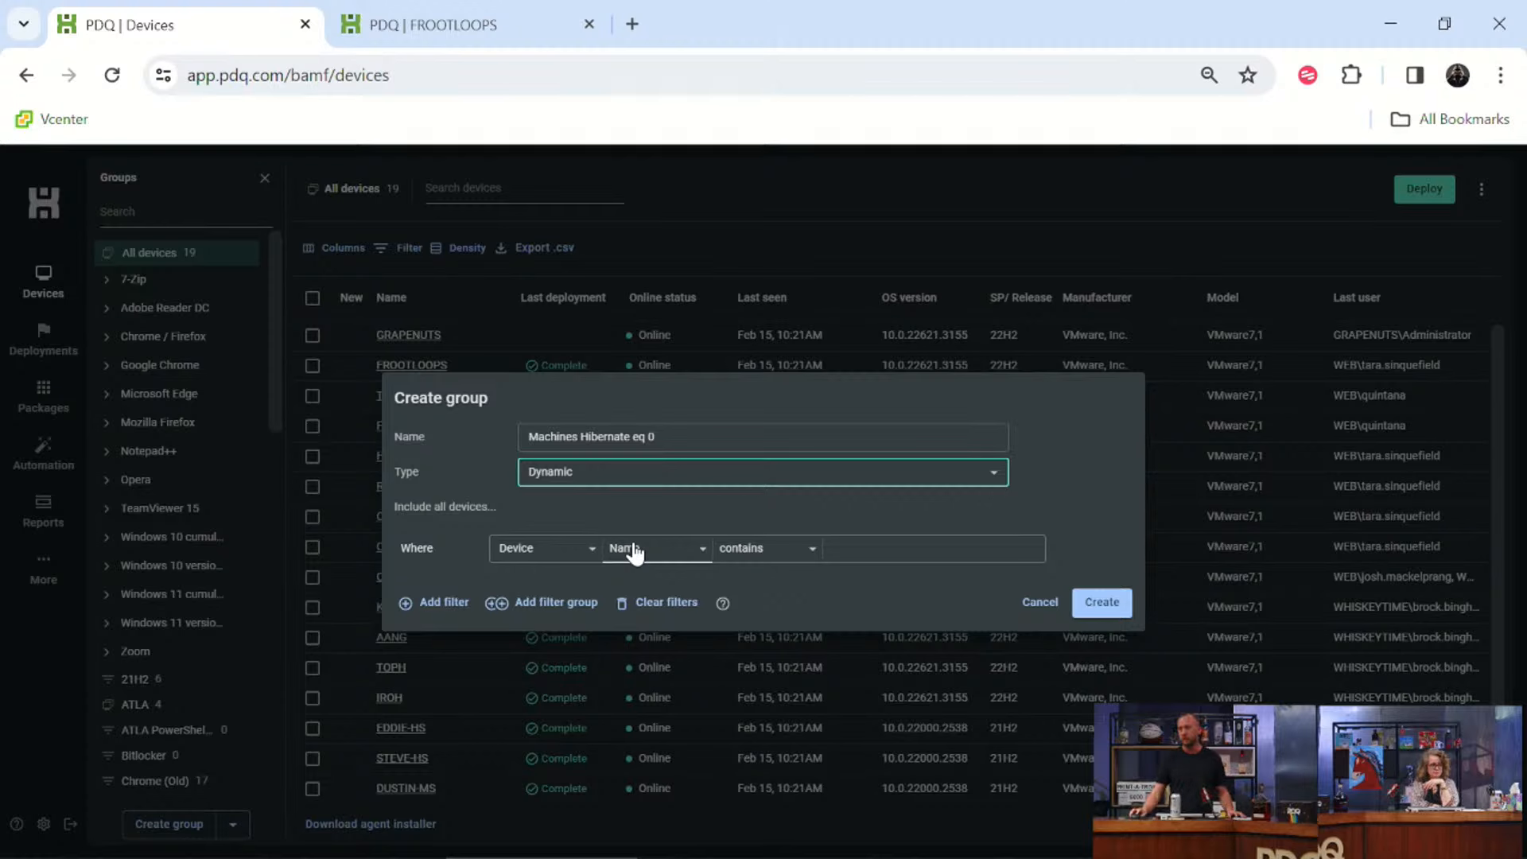
# Set the group's first filter to Registry Name equals HibernateEnabled.
pyautogui.click(571, 555)
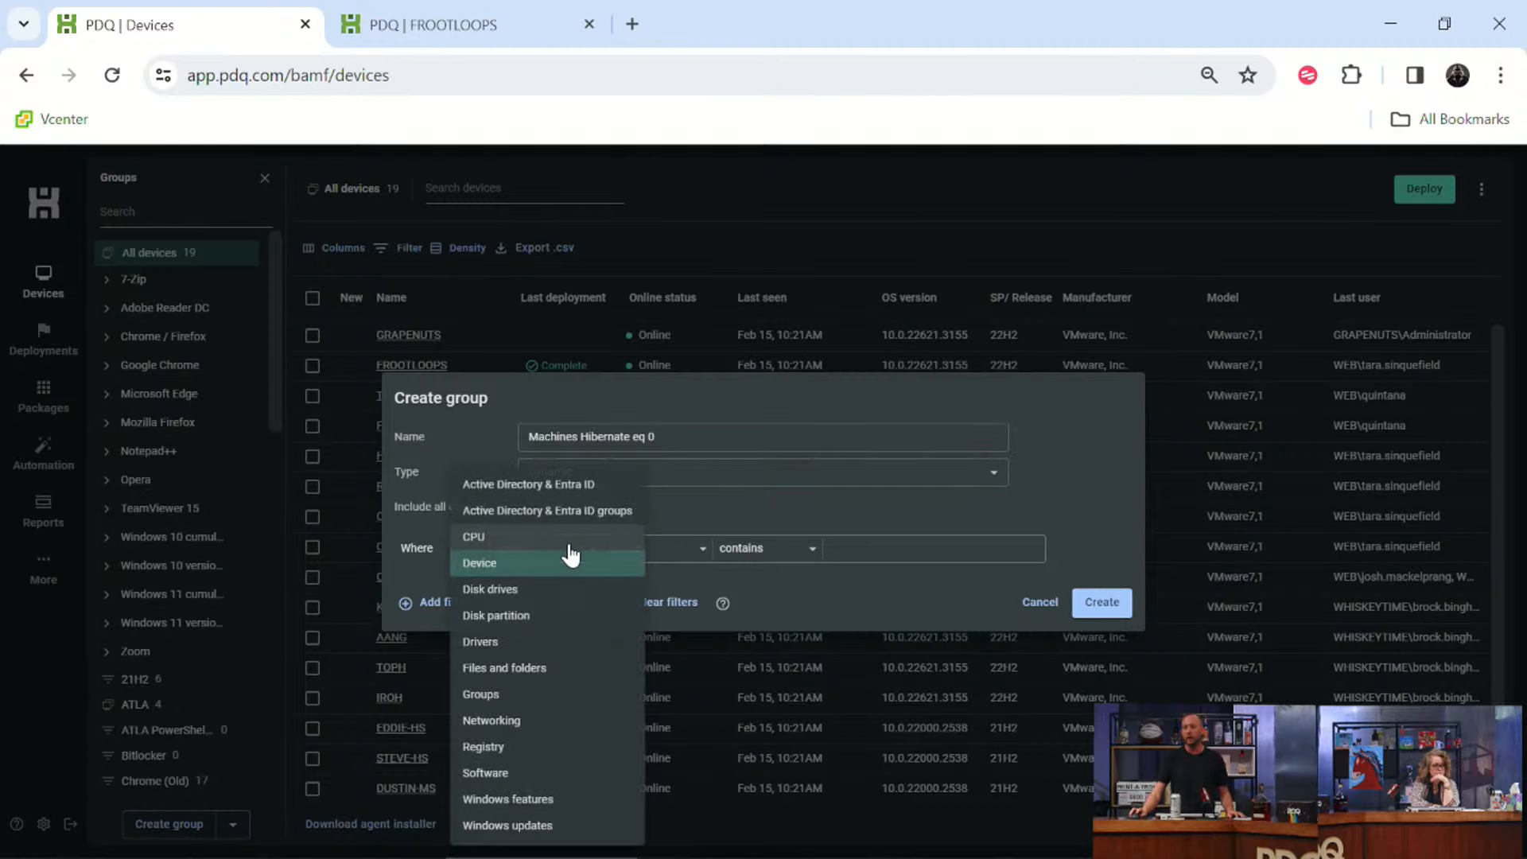
pyautogui.click(529, 746)
pyautogui.click(696, 551)
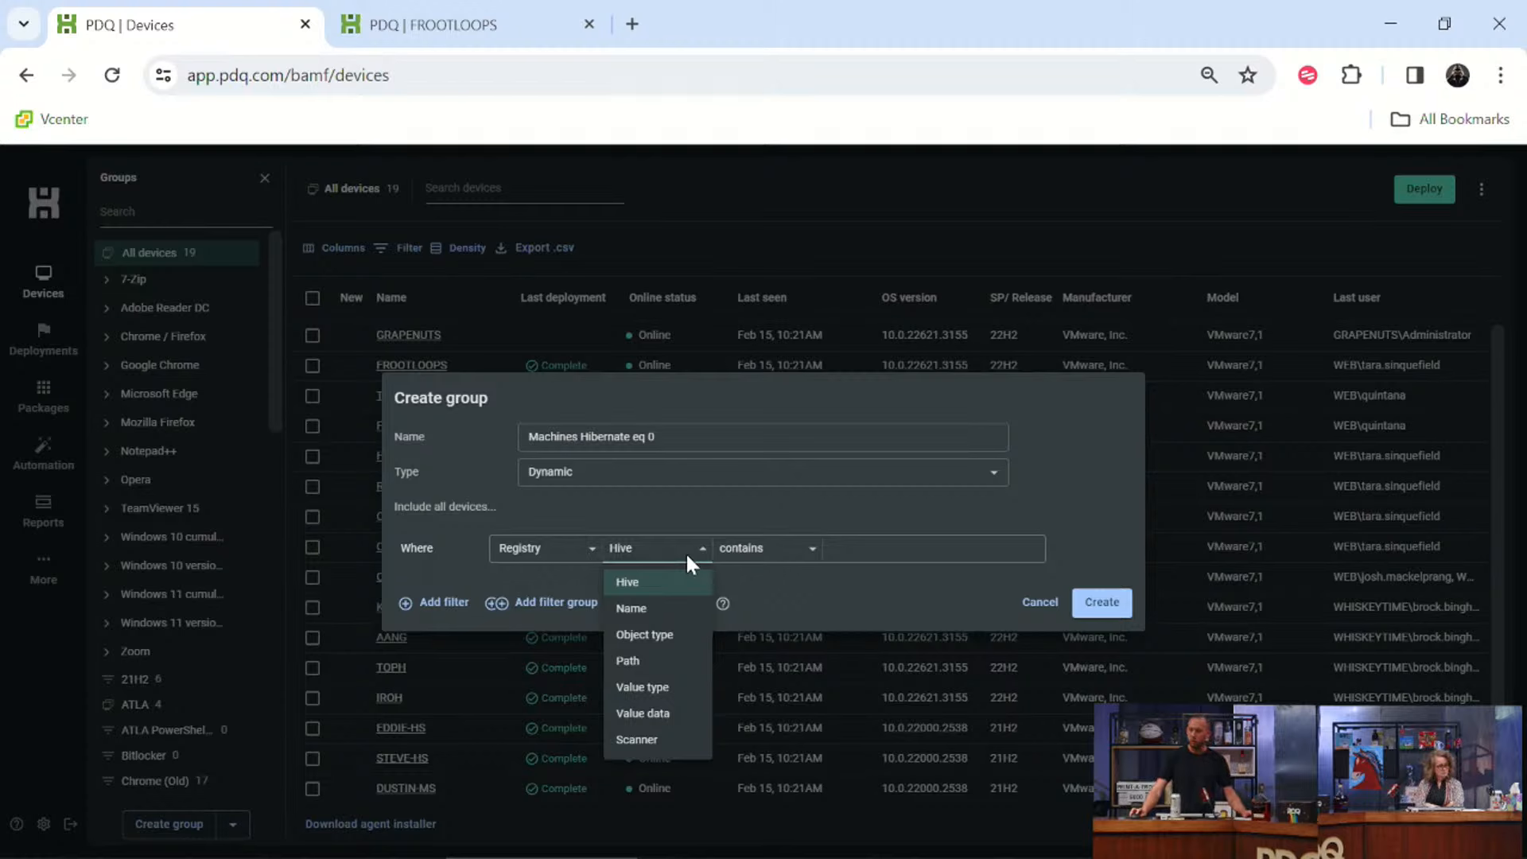
pyautogui.click(672, 608)
pyautogui.click(769, 548)
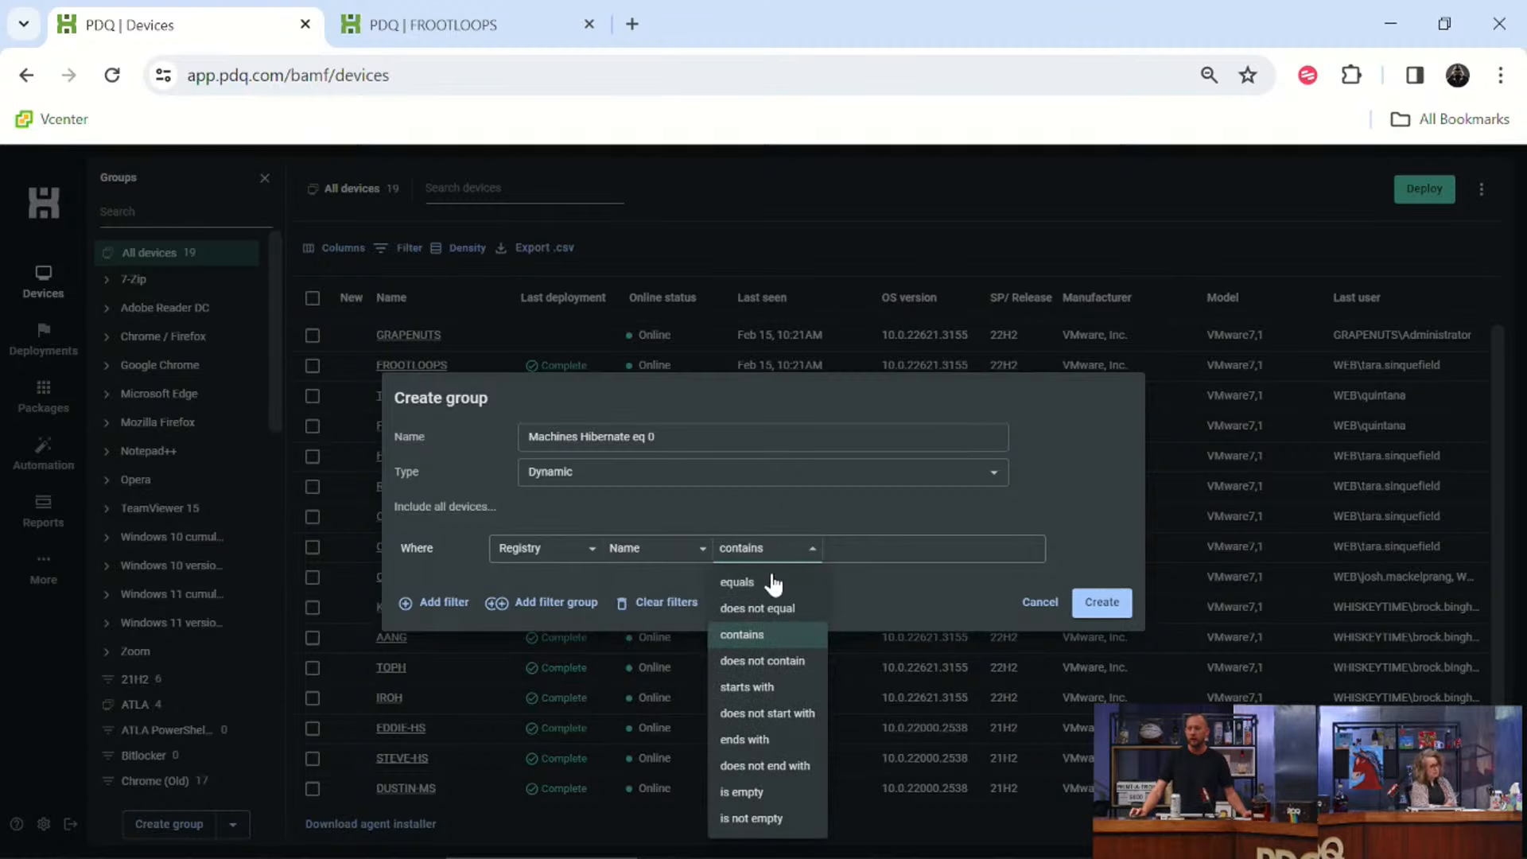
pyautogui.click(771, 581)
pyautogui.click(882, 550)
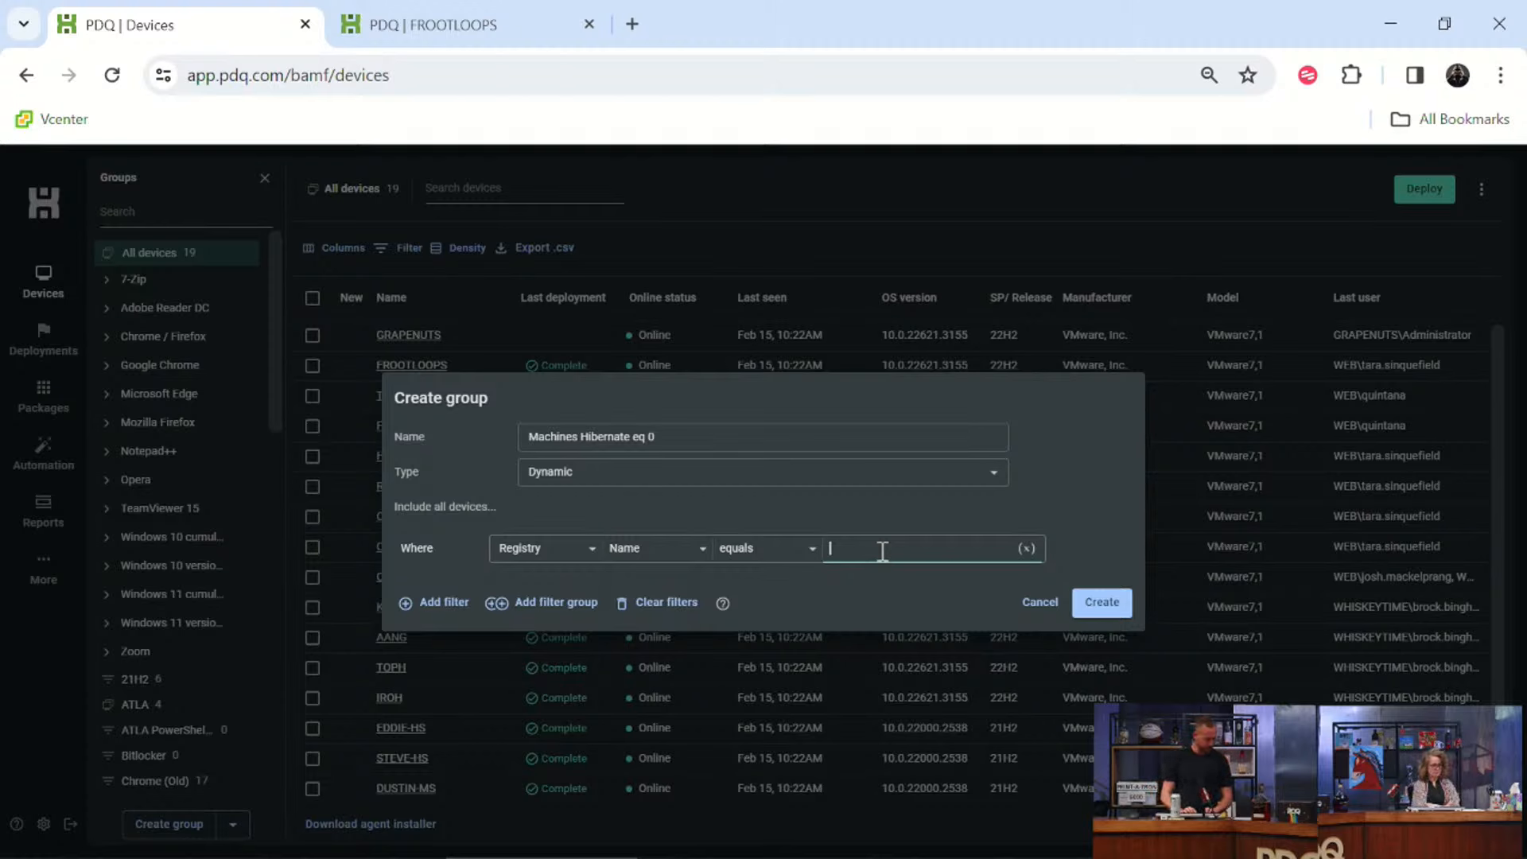
pyautogui.write('ernateEnabled')
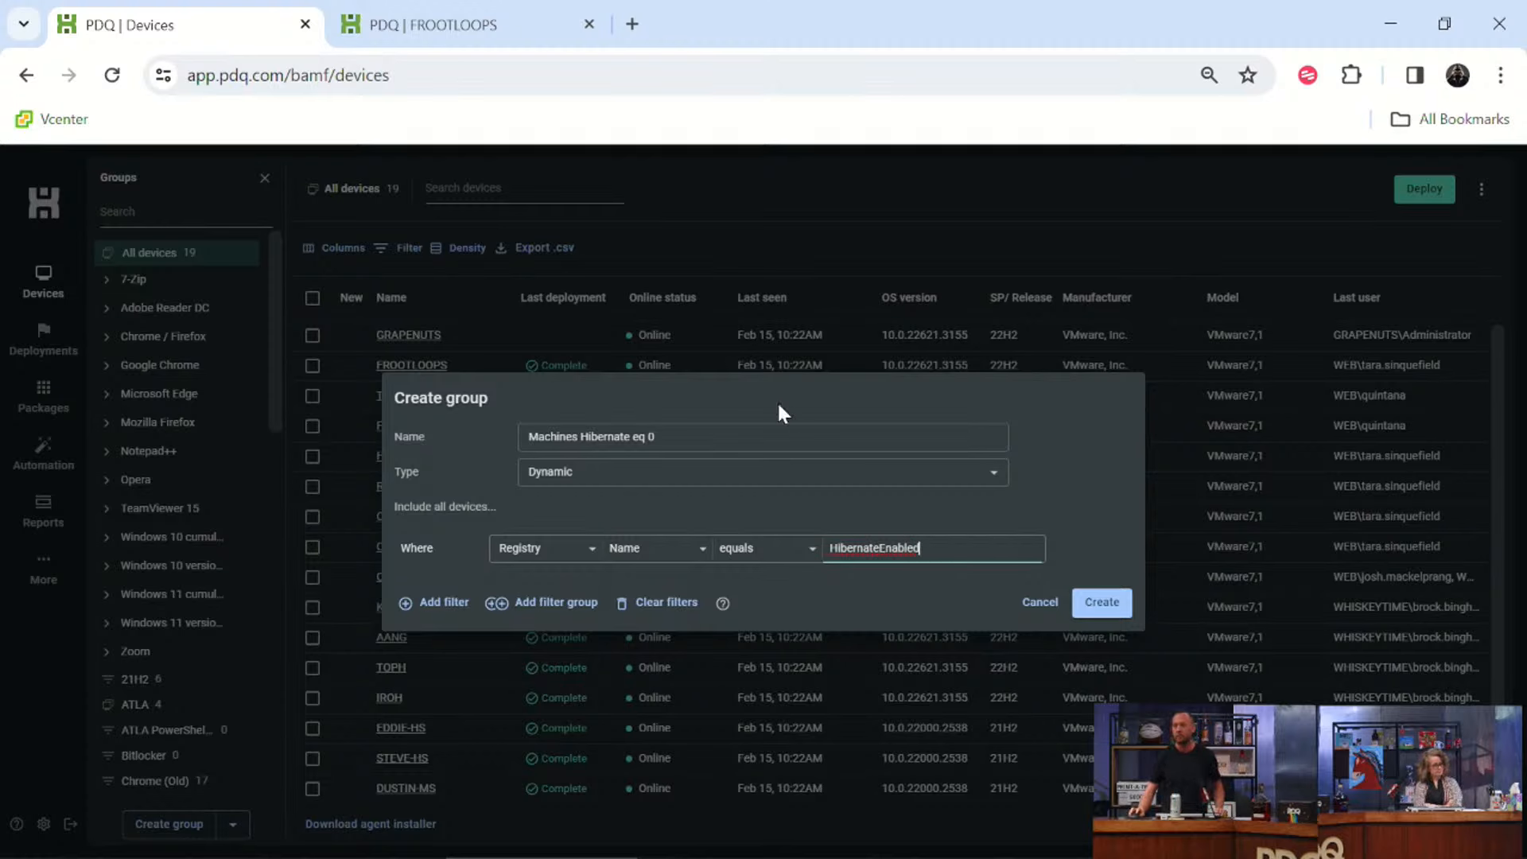
# Copy the HibernateEnabled value name from the FROOTLOOPS registry results into the first filter.
pyautogui.click(464, 32)
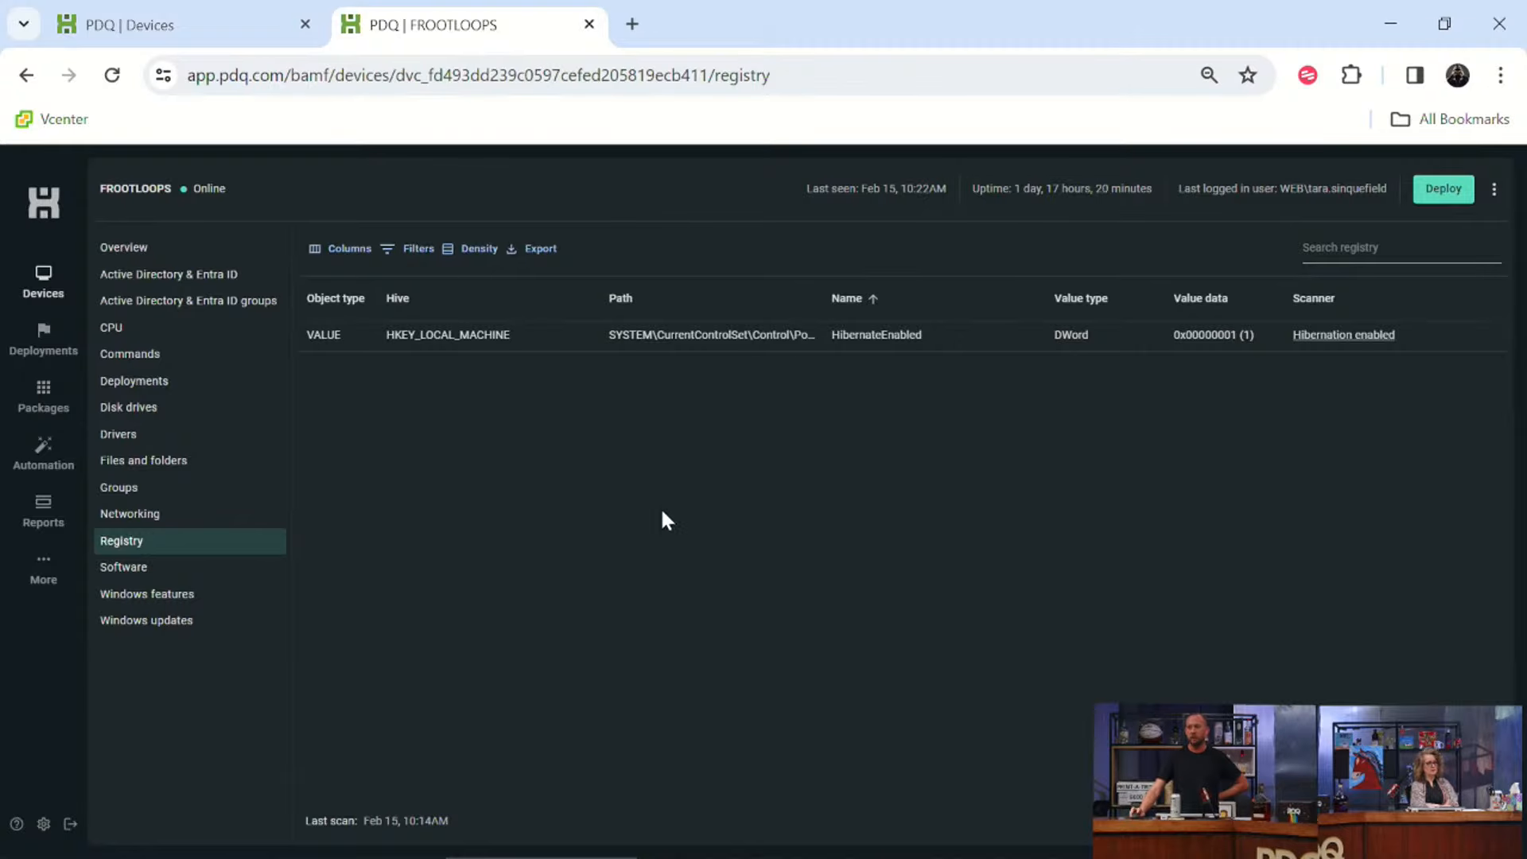
pyautogui.moveTo(833, 335); pyautogui.dragTo(846, 335)
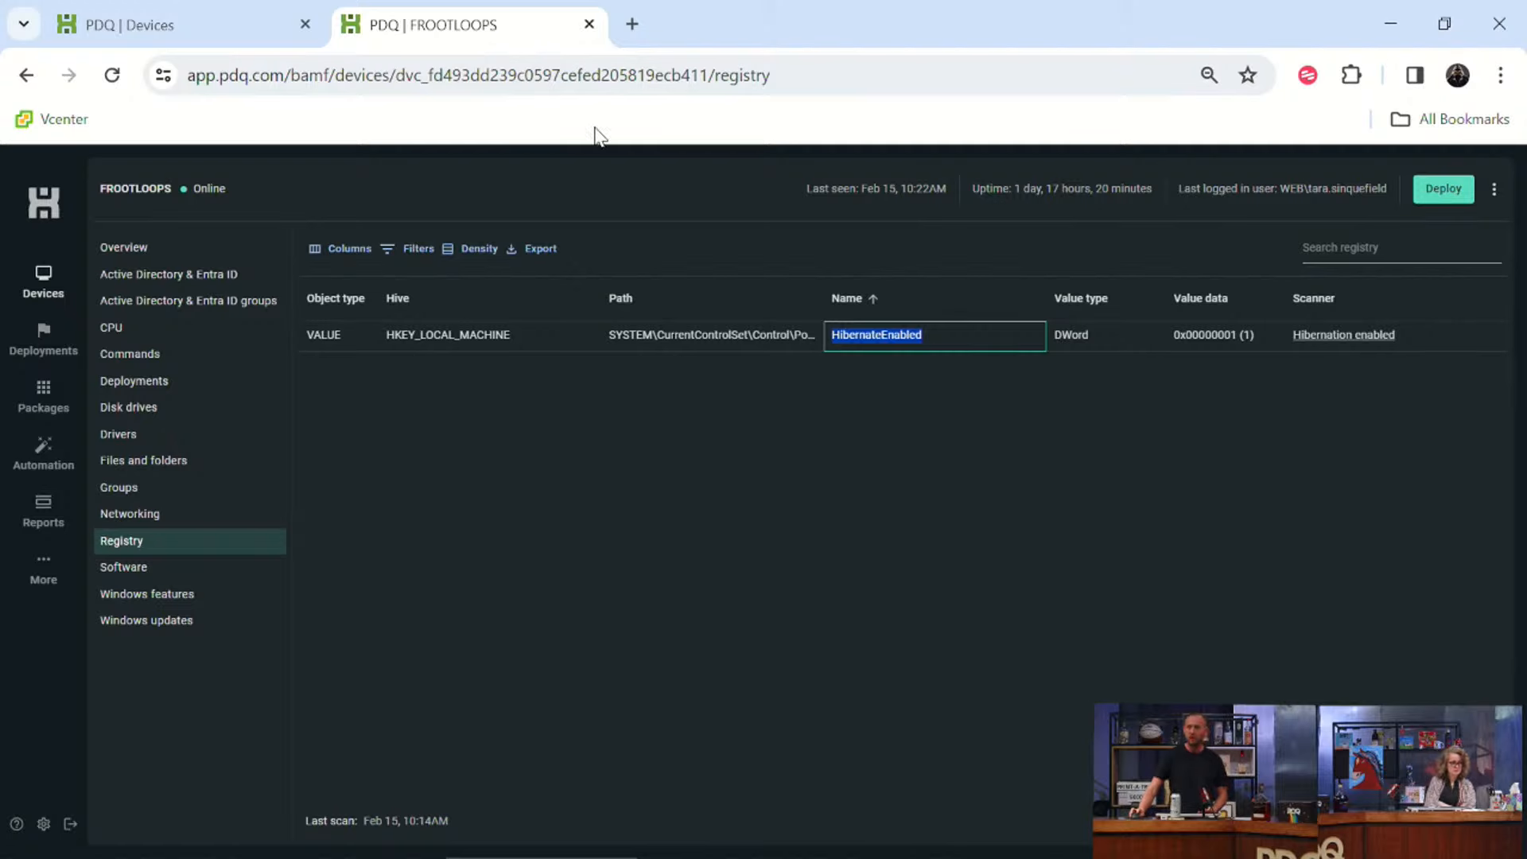
pyautogui.click(284, 10)
pyautogui.moveTo(923, 548); pyautogui.dragTo(830, 548)
pyautogui.write('HibernateEnabled')
# Add a second filter joined by AND and set its condition to Registry Value data equals.
pyautogui.click(423, 607)
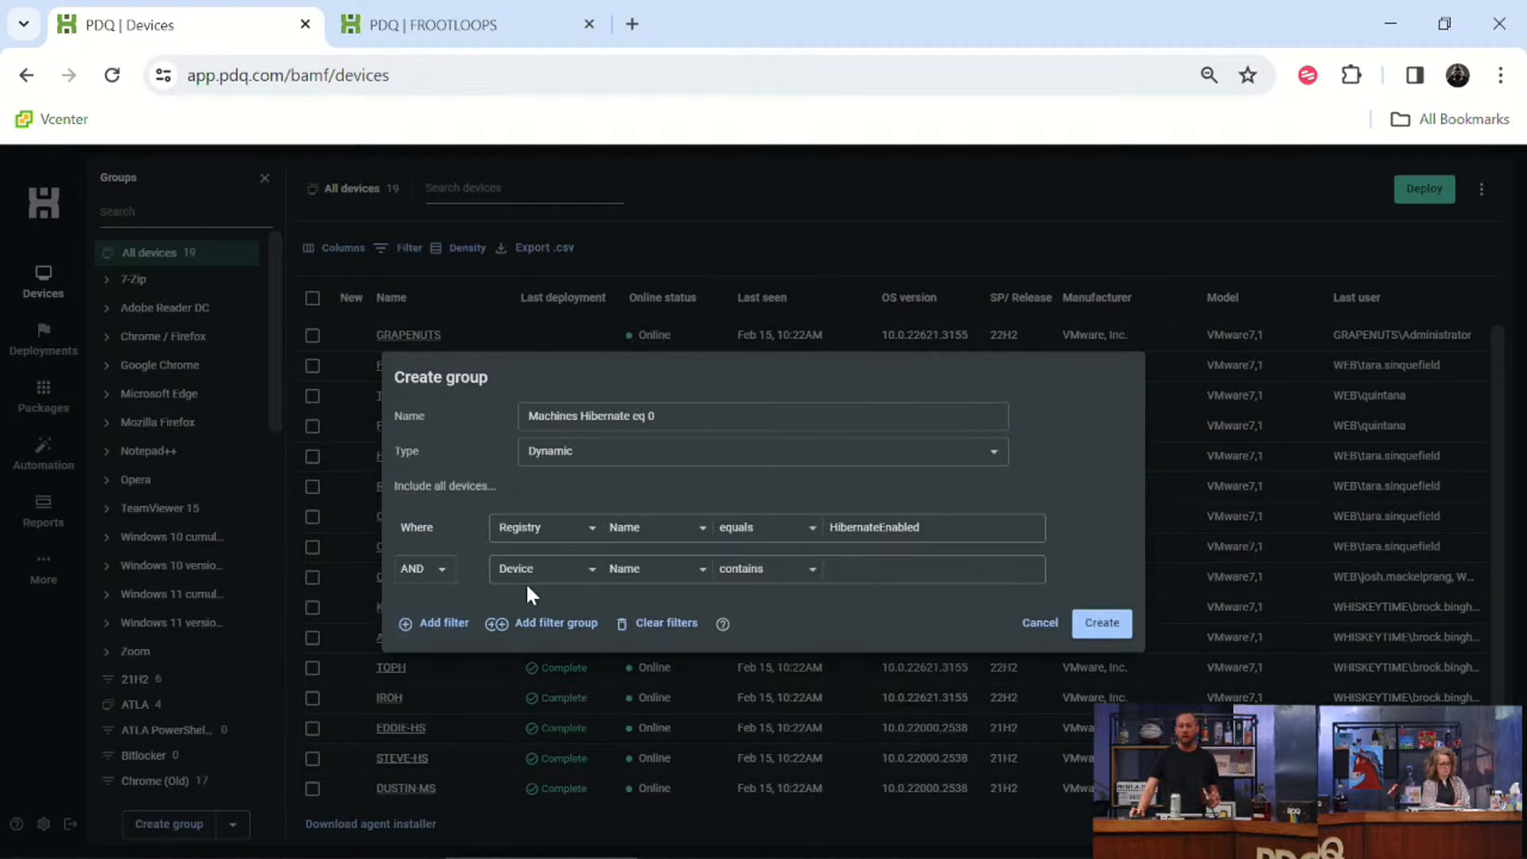
pyautogui.click(529, 579)
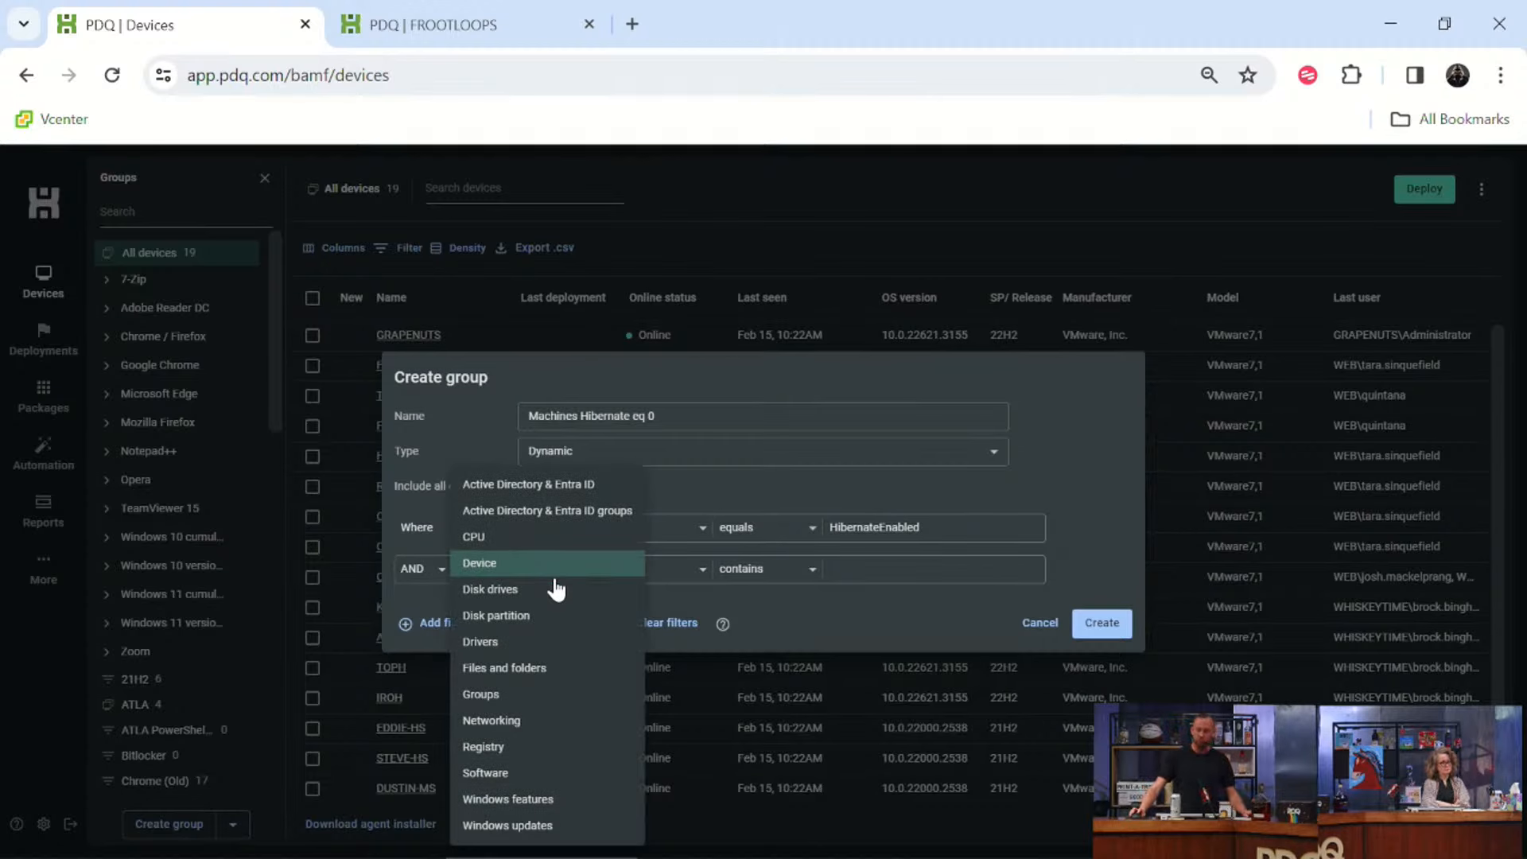
pyautogui.click(531, 745)
pyautogui.click(690, 574)
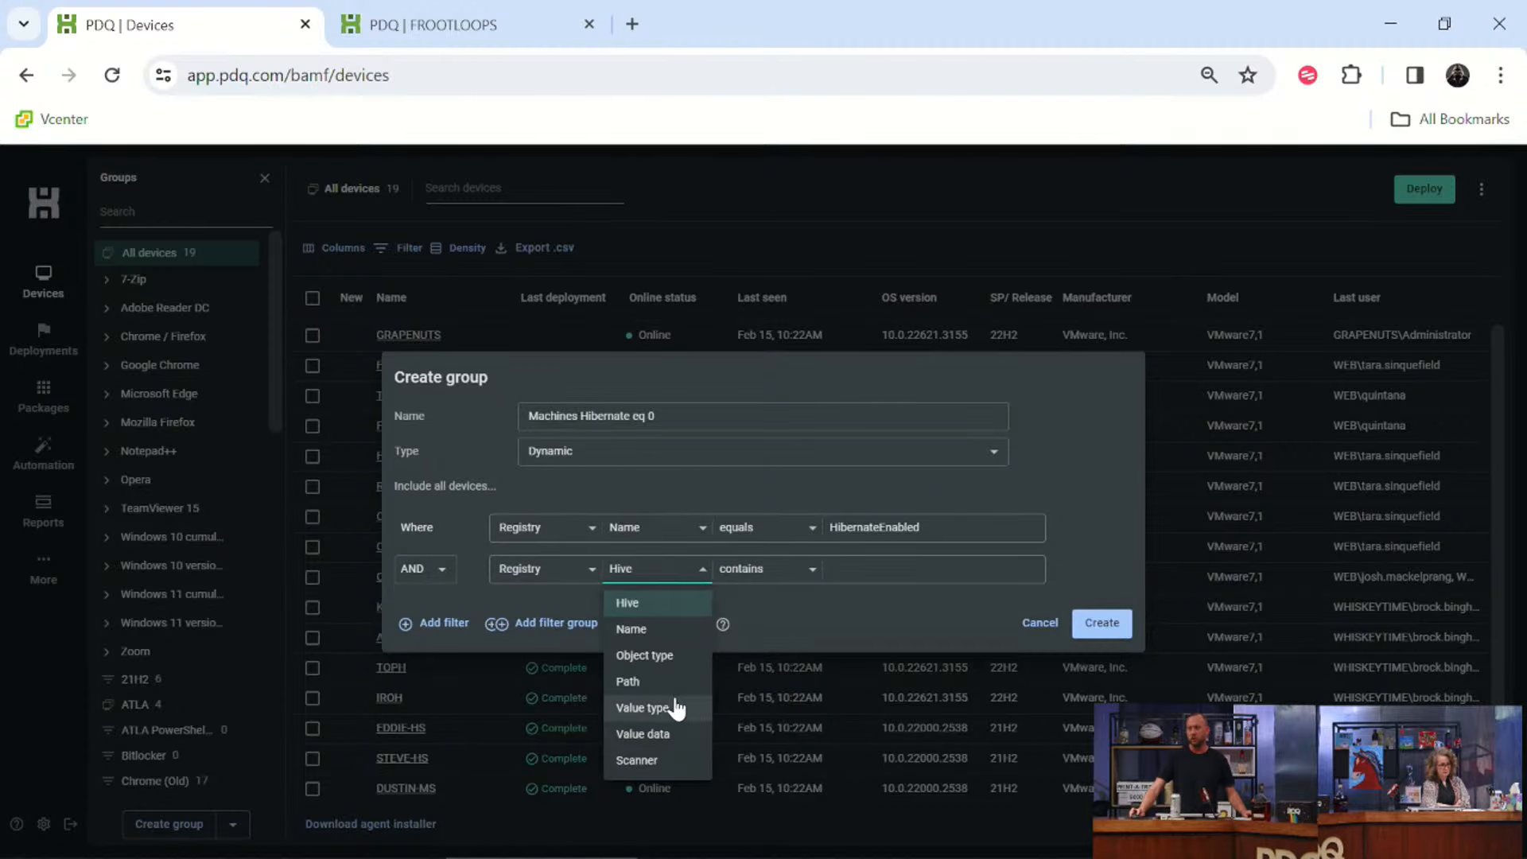
pyautogui.click(677, 733)
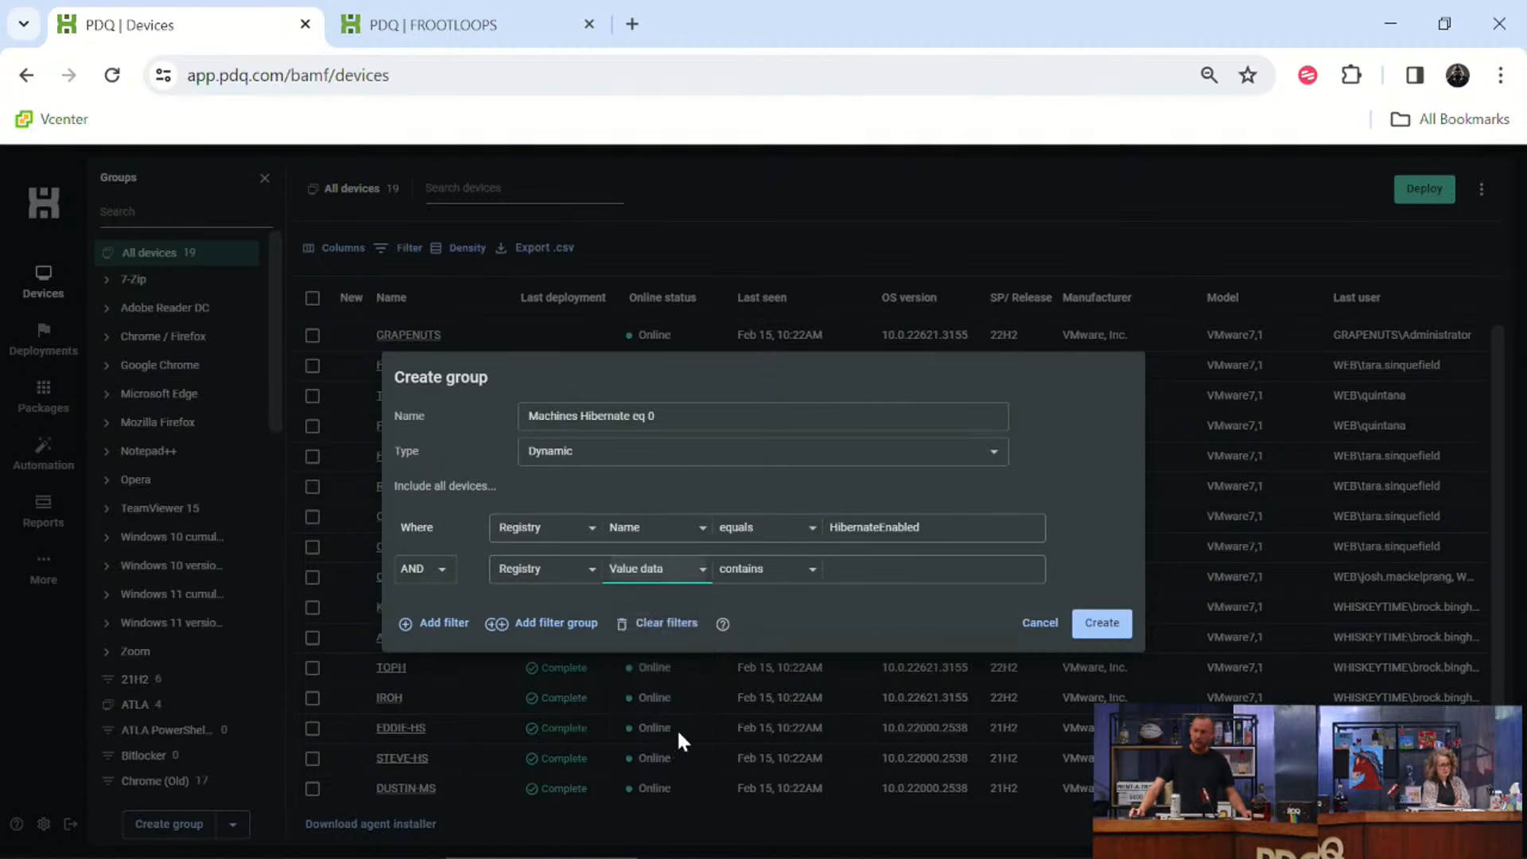
pyautogui.click(786, 583)
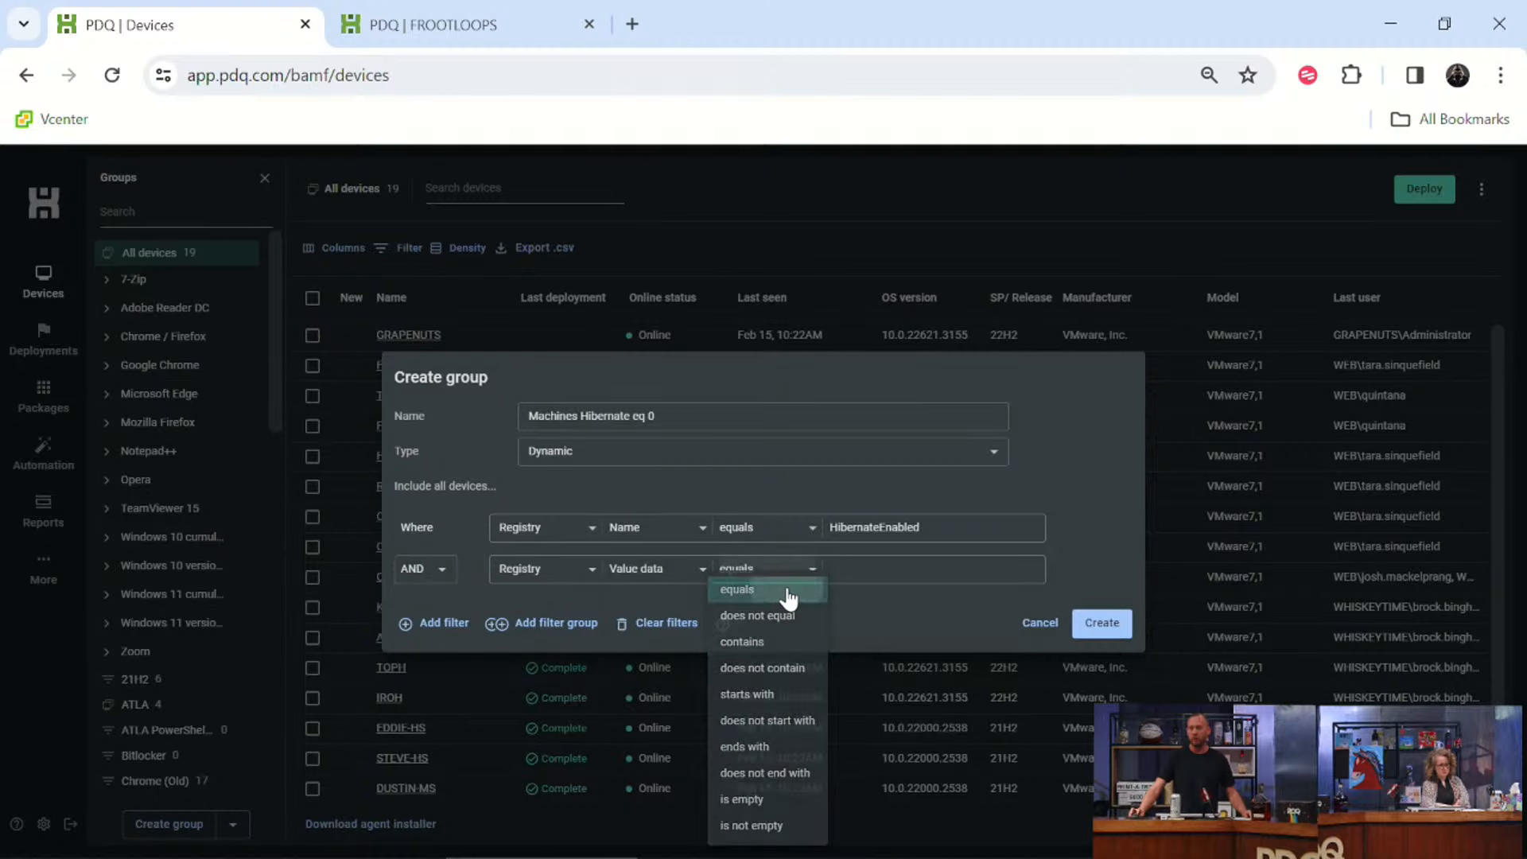
pyautogui.click(785, 589)
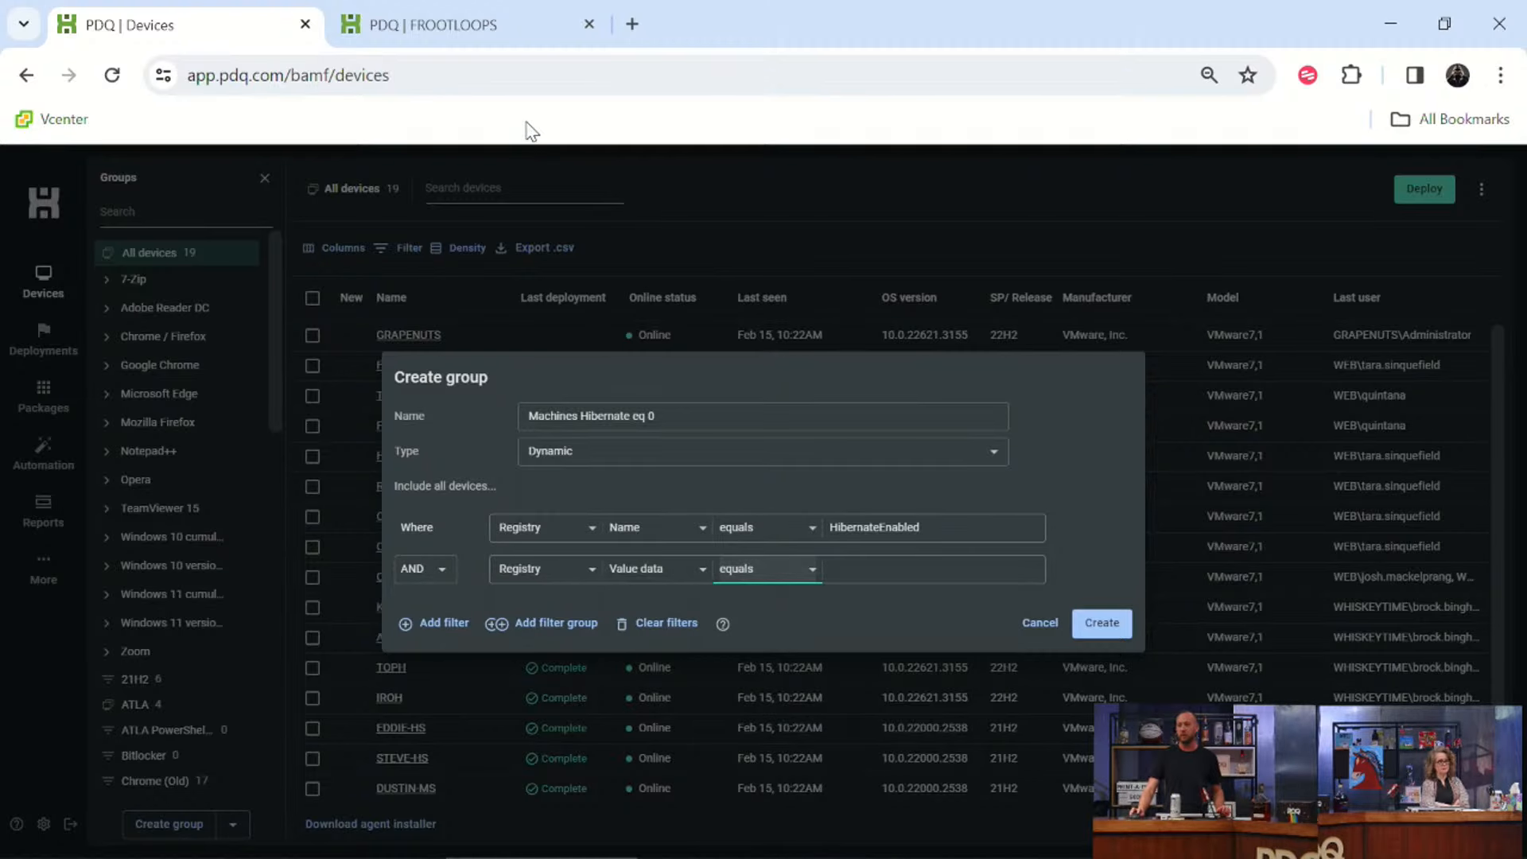
# Copy the value data 0x00000001 (1) from the FROOTLOOPS registry results into the second filter.
pyautogui.click(493, 32)
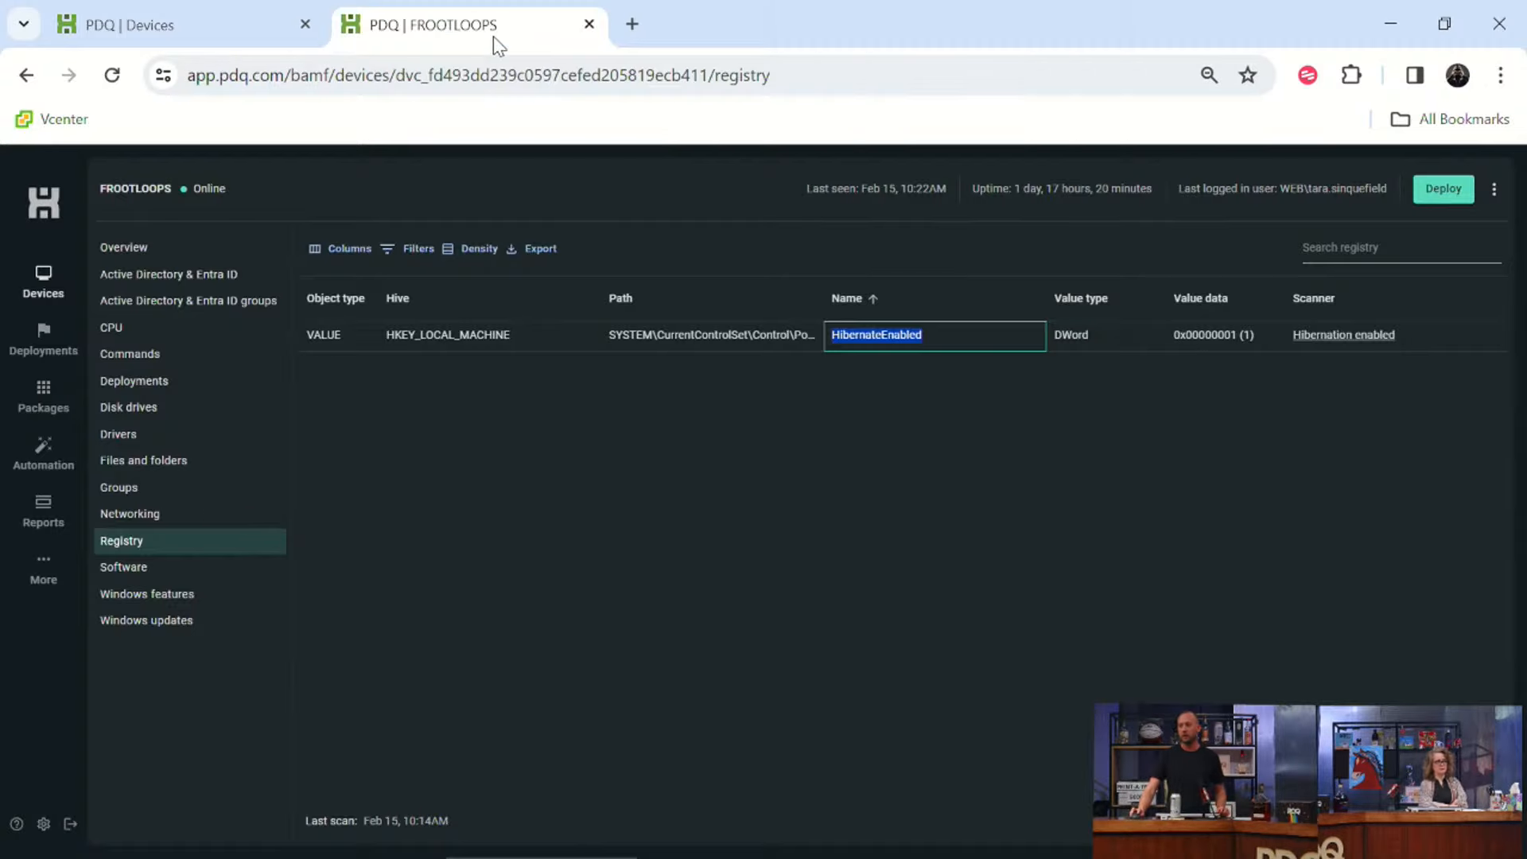
pyautogui.tripleClick(1177, 335)
pyautogui.hotkey('ctrl', 'c')
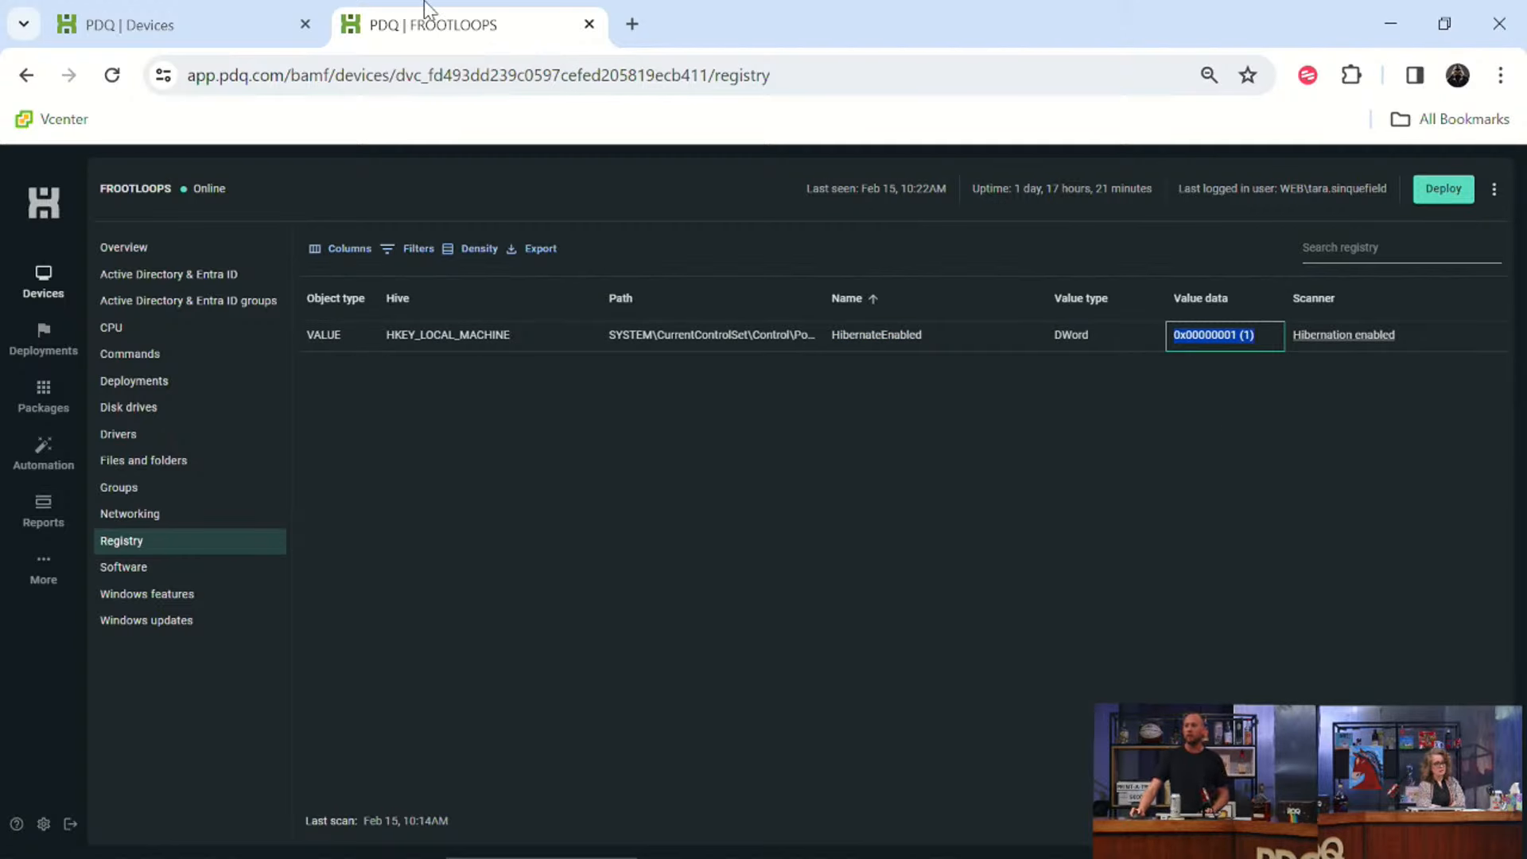
pyautogui.click(283, 12)
pyautogui.click(894, 568)
pyautogui.hotkey('ctrl', 'v')
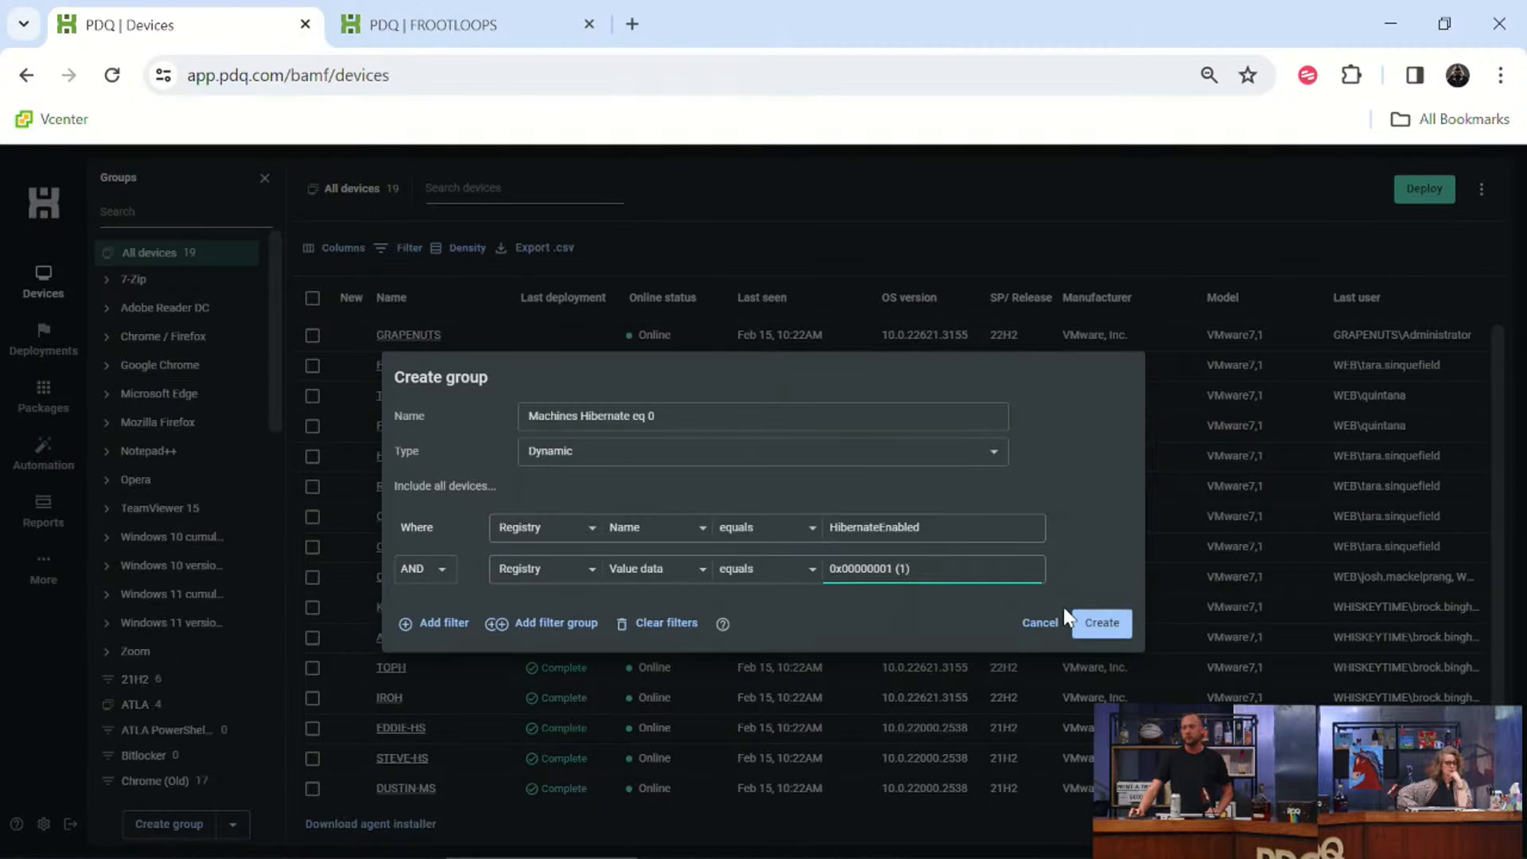
# Create the group under the changed name "Machines Hibernate eq 1" and open its FROOTLOOPS device.
pyautogui.tripleClick(768, 413)
pyautogui.click(767, 412)
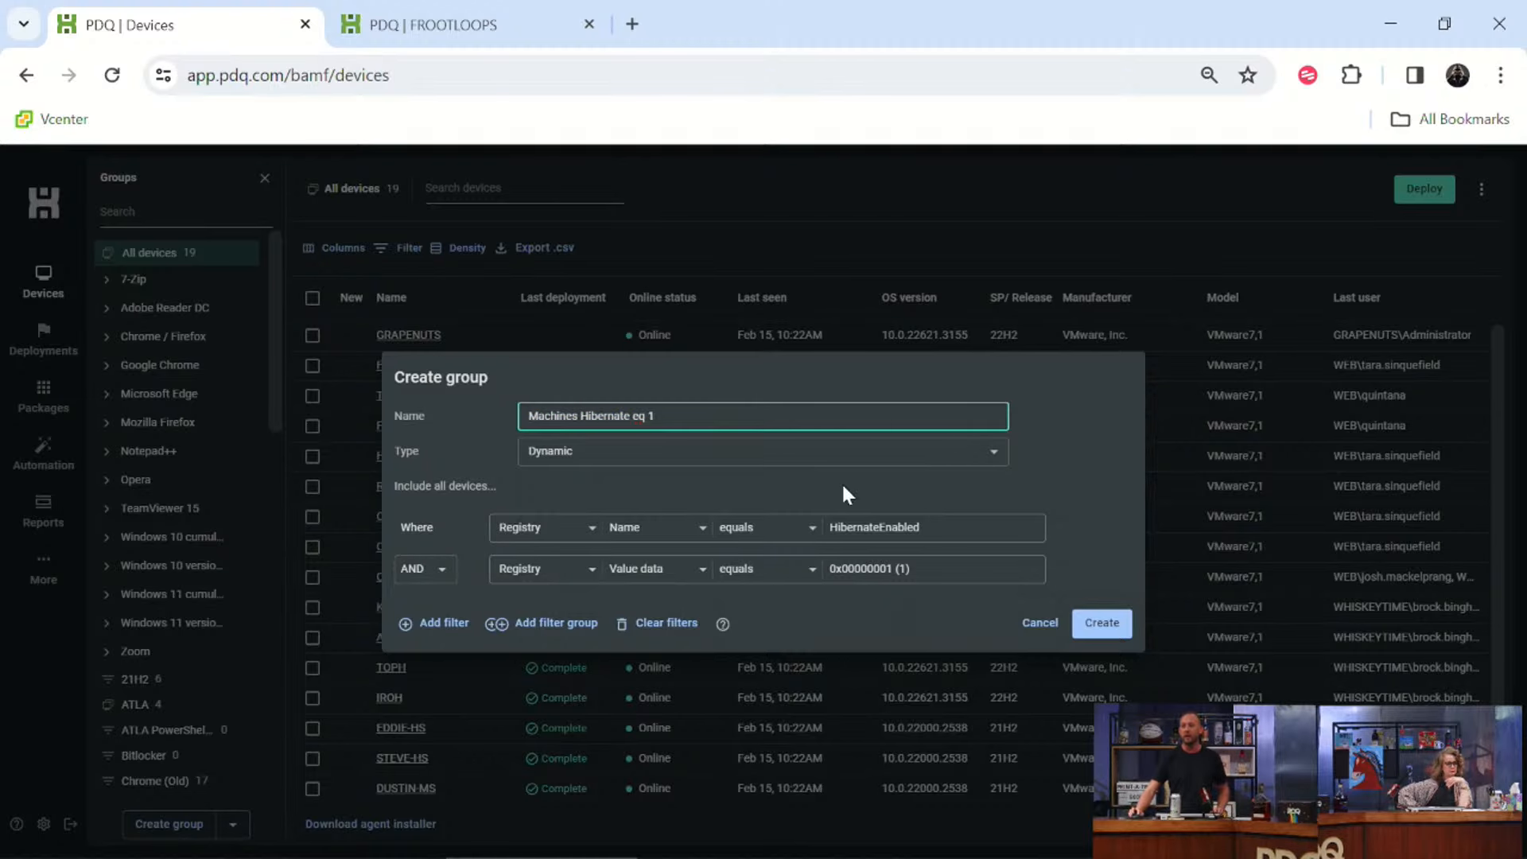
pyautogui.click(1104, 624)
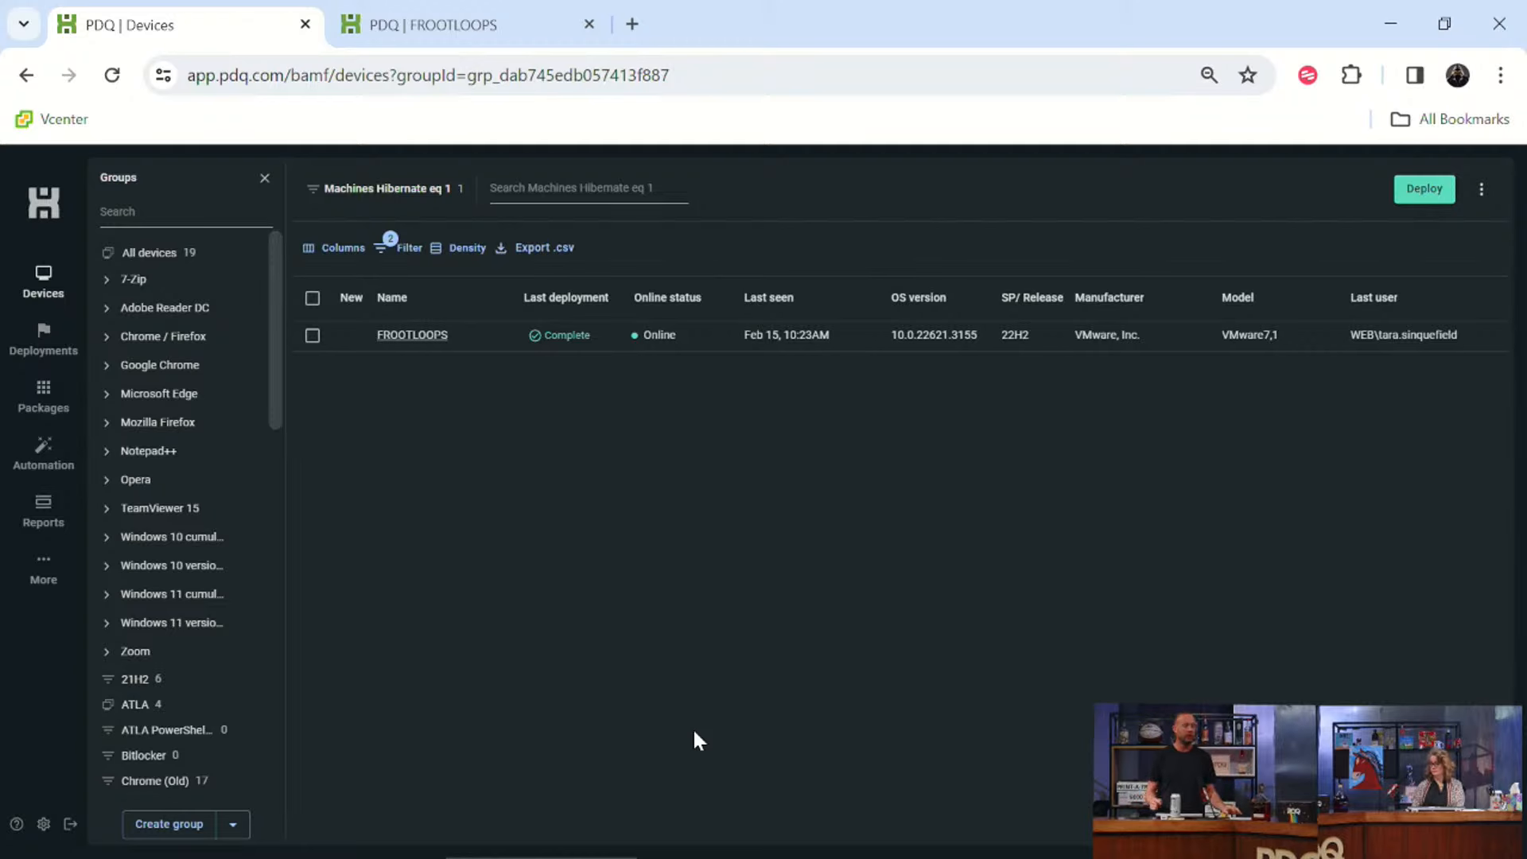
pyautogui.click(407, 335)
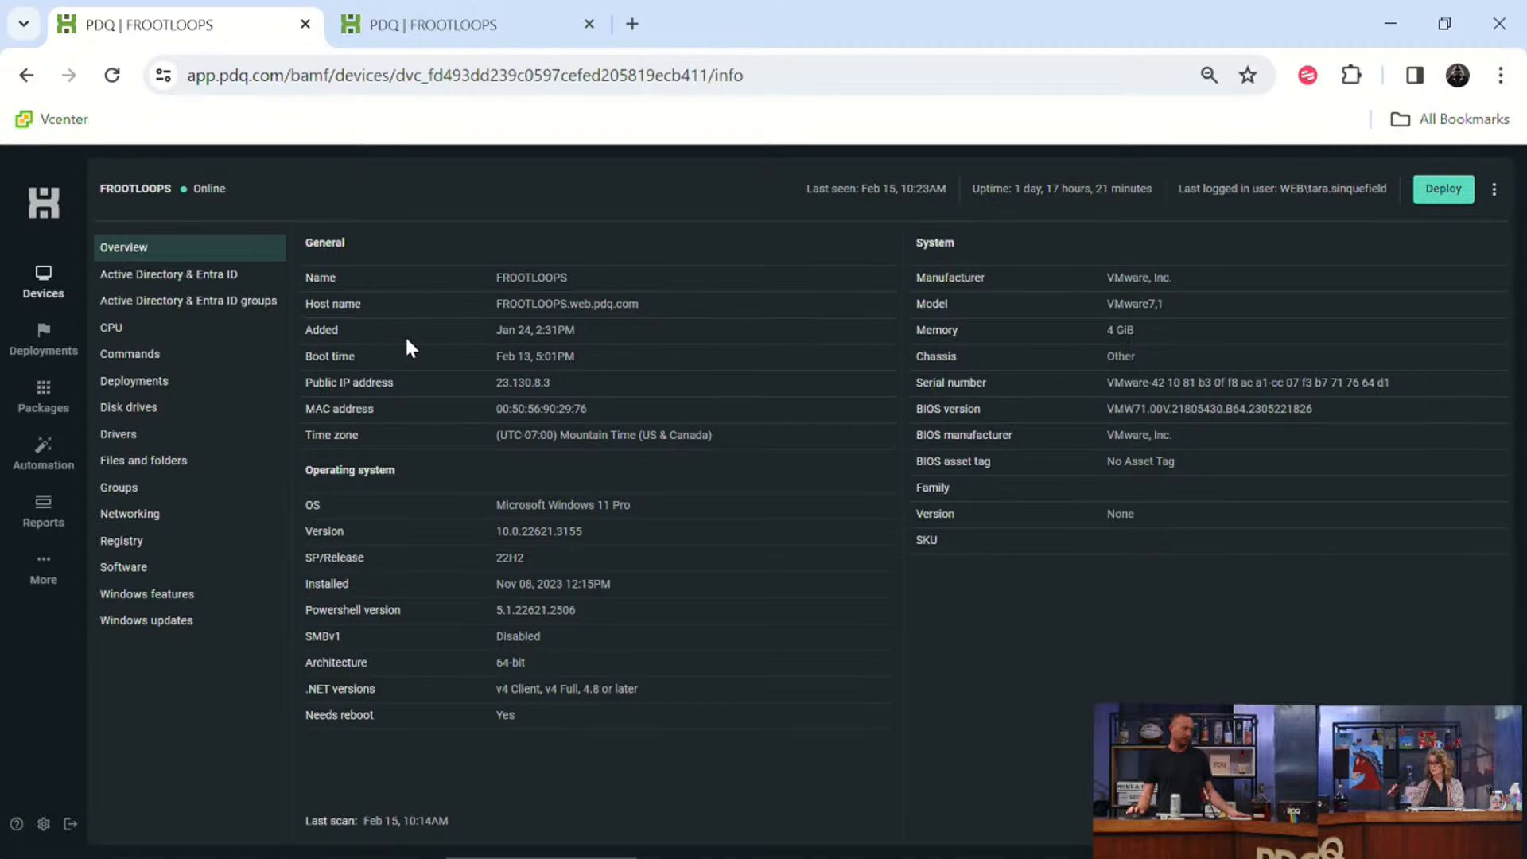
# Copy the Set-ItemProperty HibernateEnabled command with -PassThru from the FROOTLOOPS command history into a new PowerShell command.
pyautogui.click(149, 383)
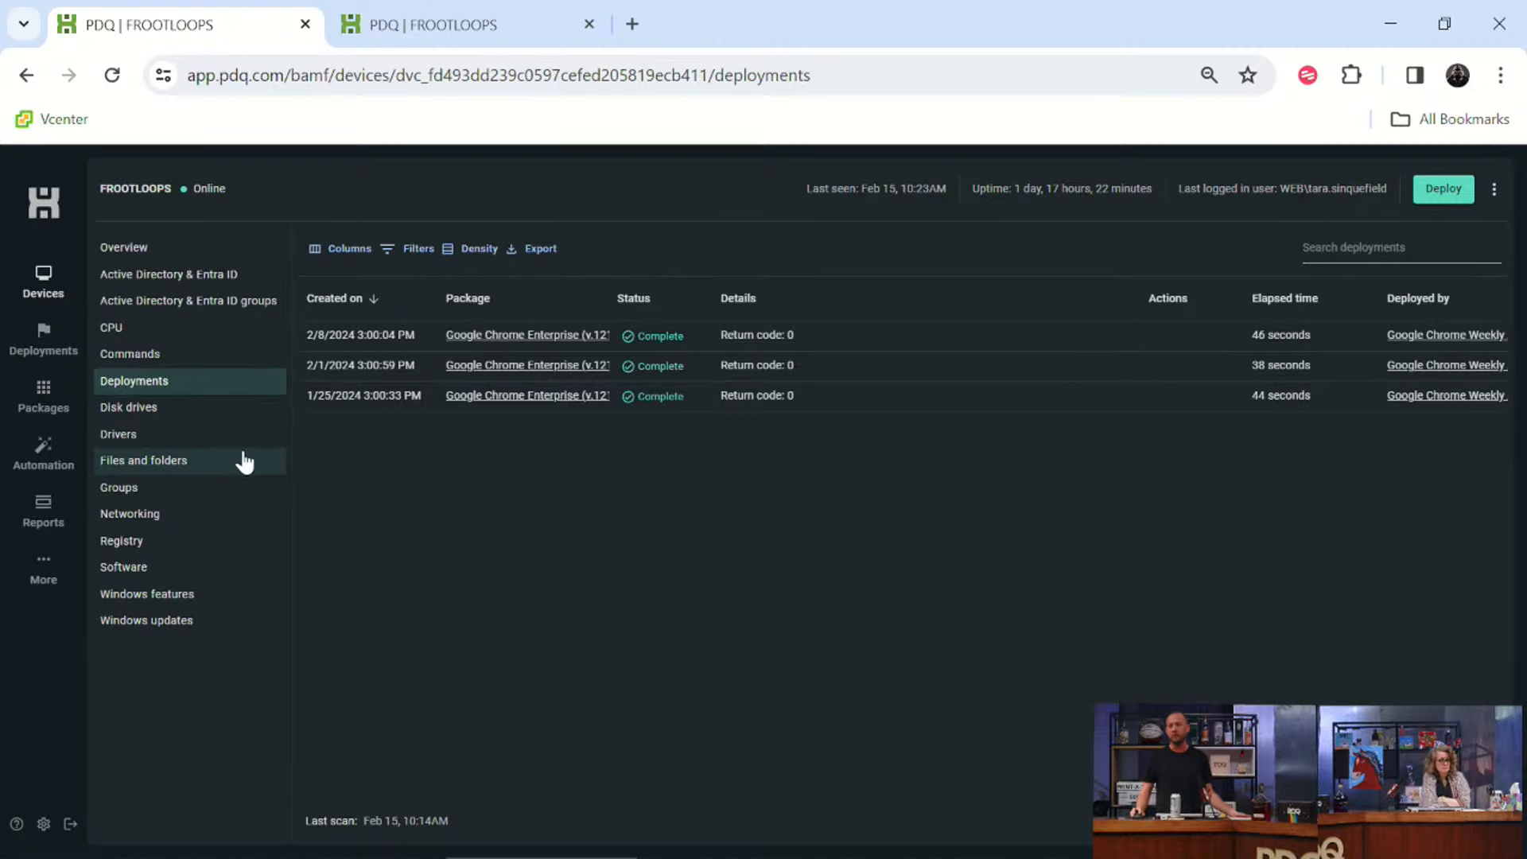
pyautogui.click(159, 355)
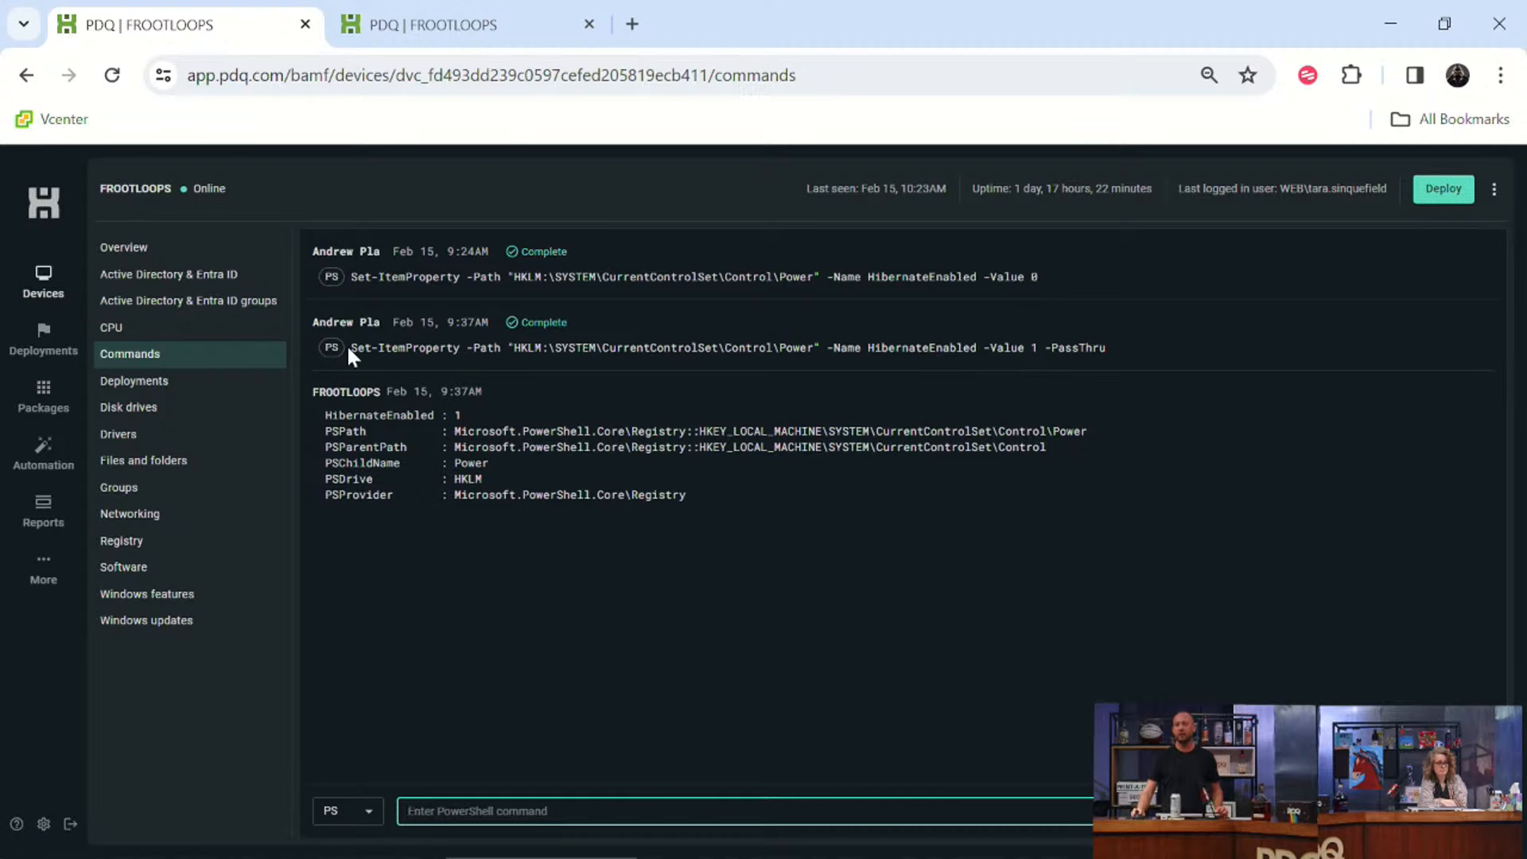
pyautogui.moveTo(355, 350); pyautogui.dragTo(1018, 357)
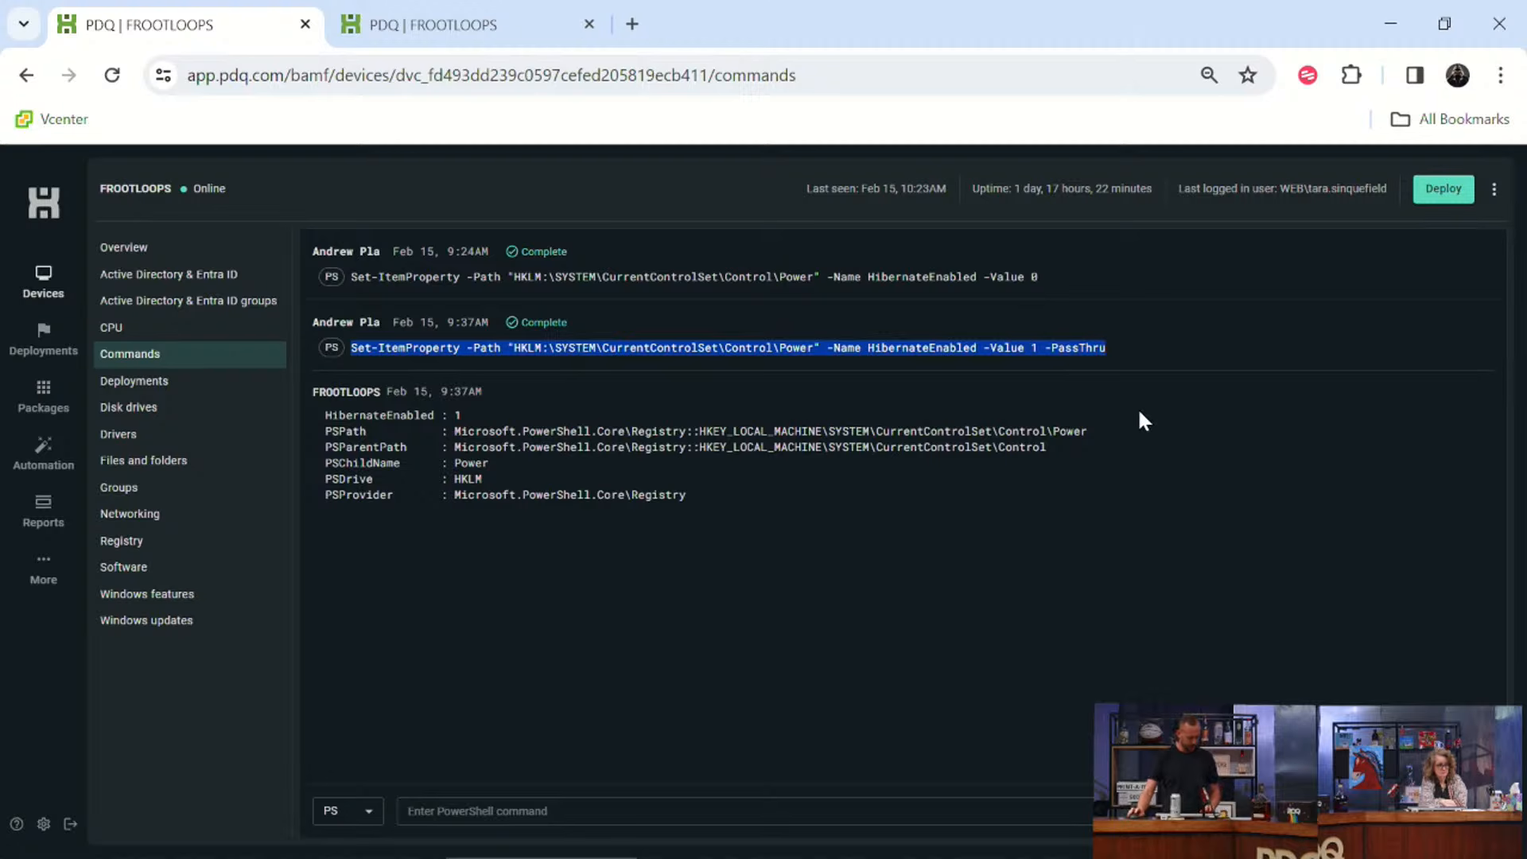
pyautogui.click(623, 811)
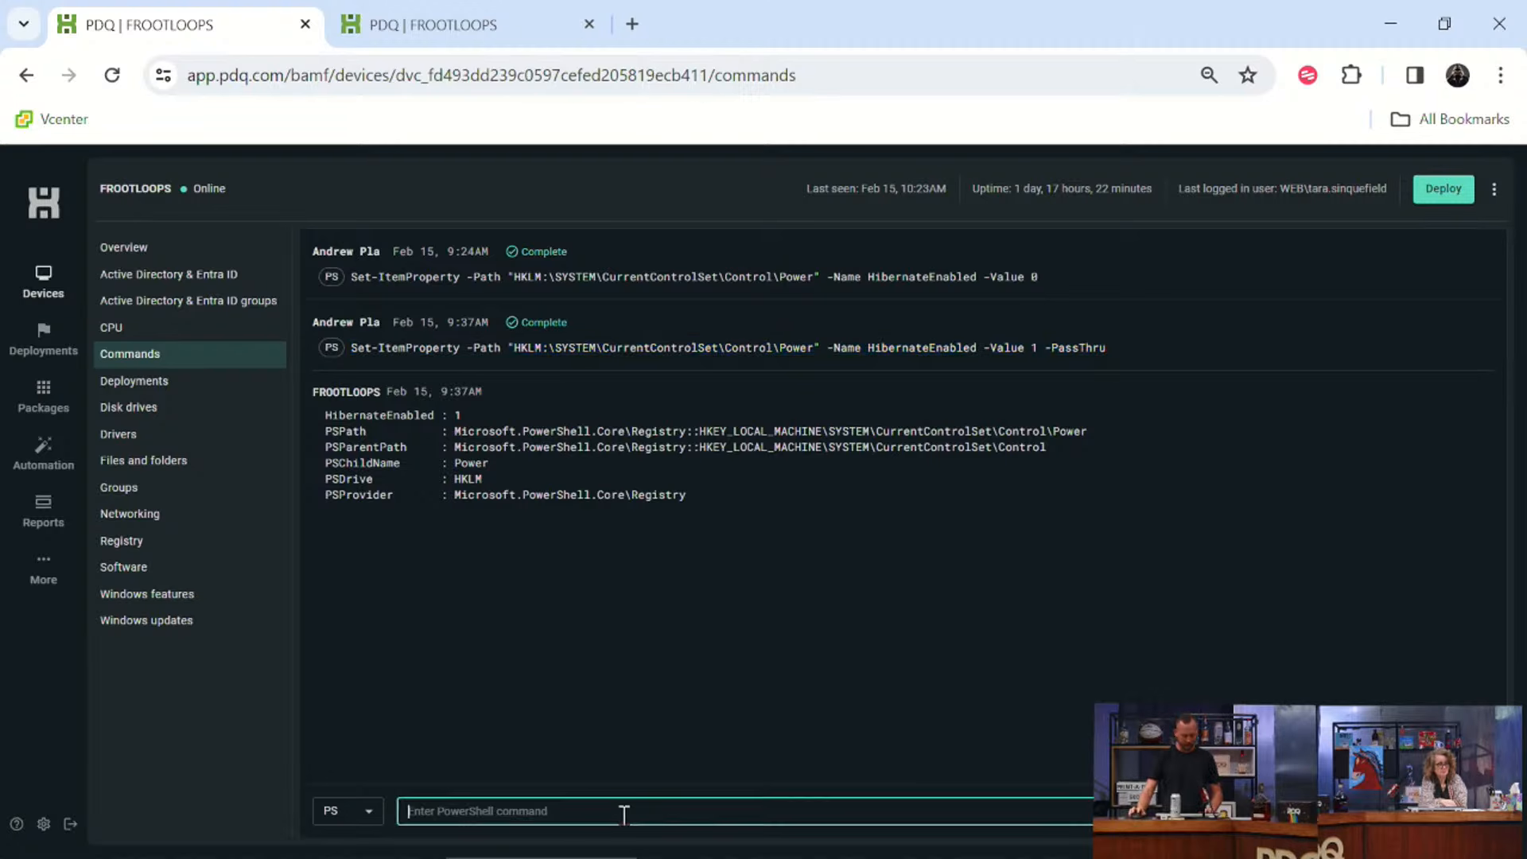
pyautogui.write('Set-ItemProperty -Path "HKLM:\\SYSTEM\\CurrentControlSet\\Control\\Power" -Name HibernateEnabled -Value 1 -PassThru')
# Change the -Value parameter of the new PowerShell command to 0 and run it on FROOTLOOPS.
pyautogui.click(960, 807)
pyautogui.press('BackSpace')
pyautogui.write('0')
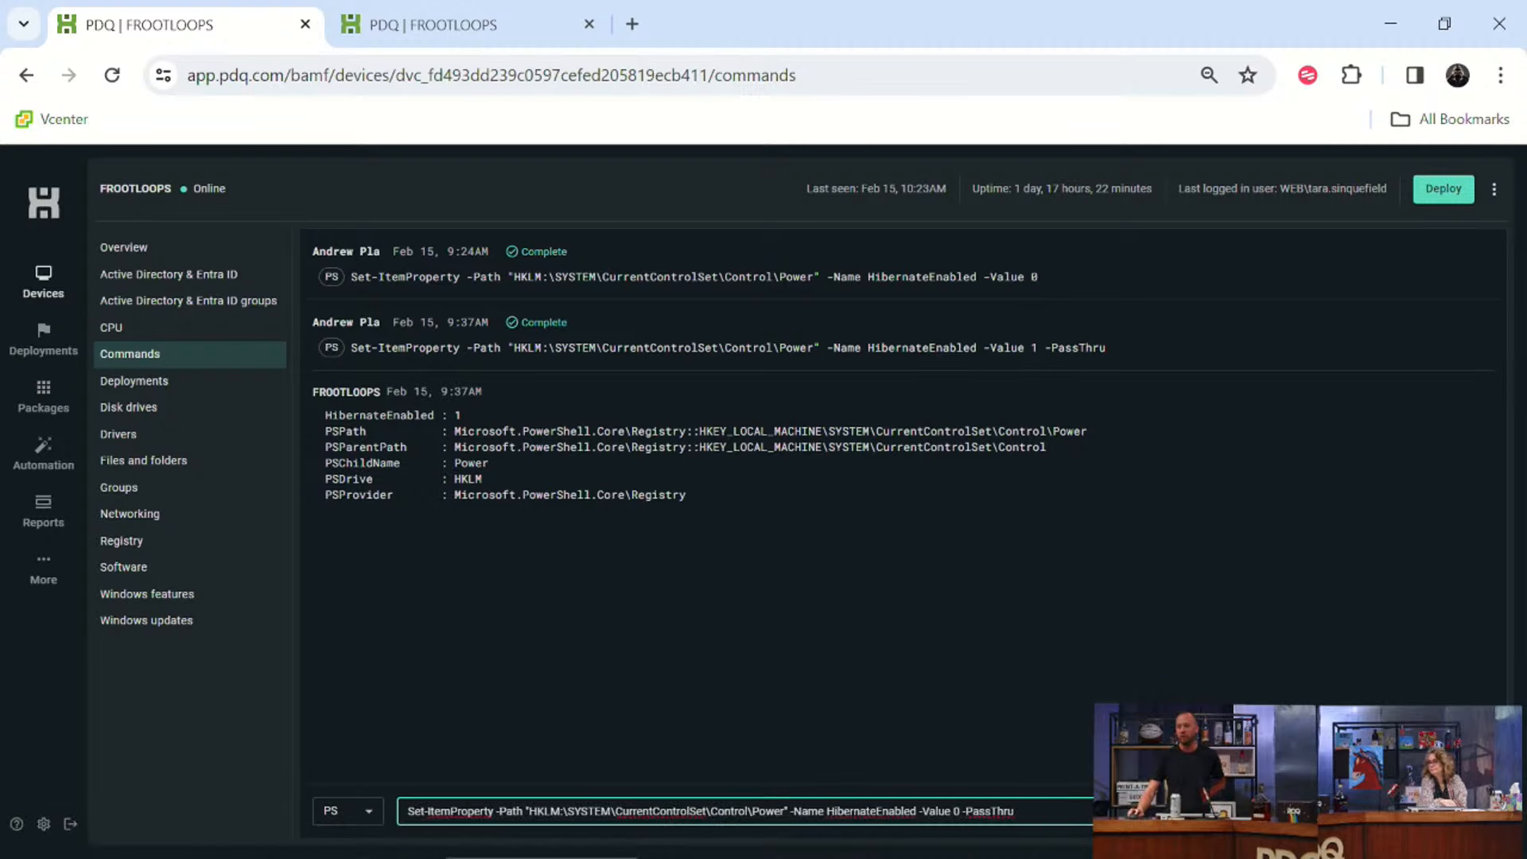
pyautogui.press('Return')
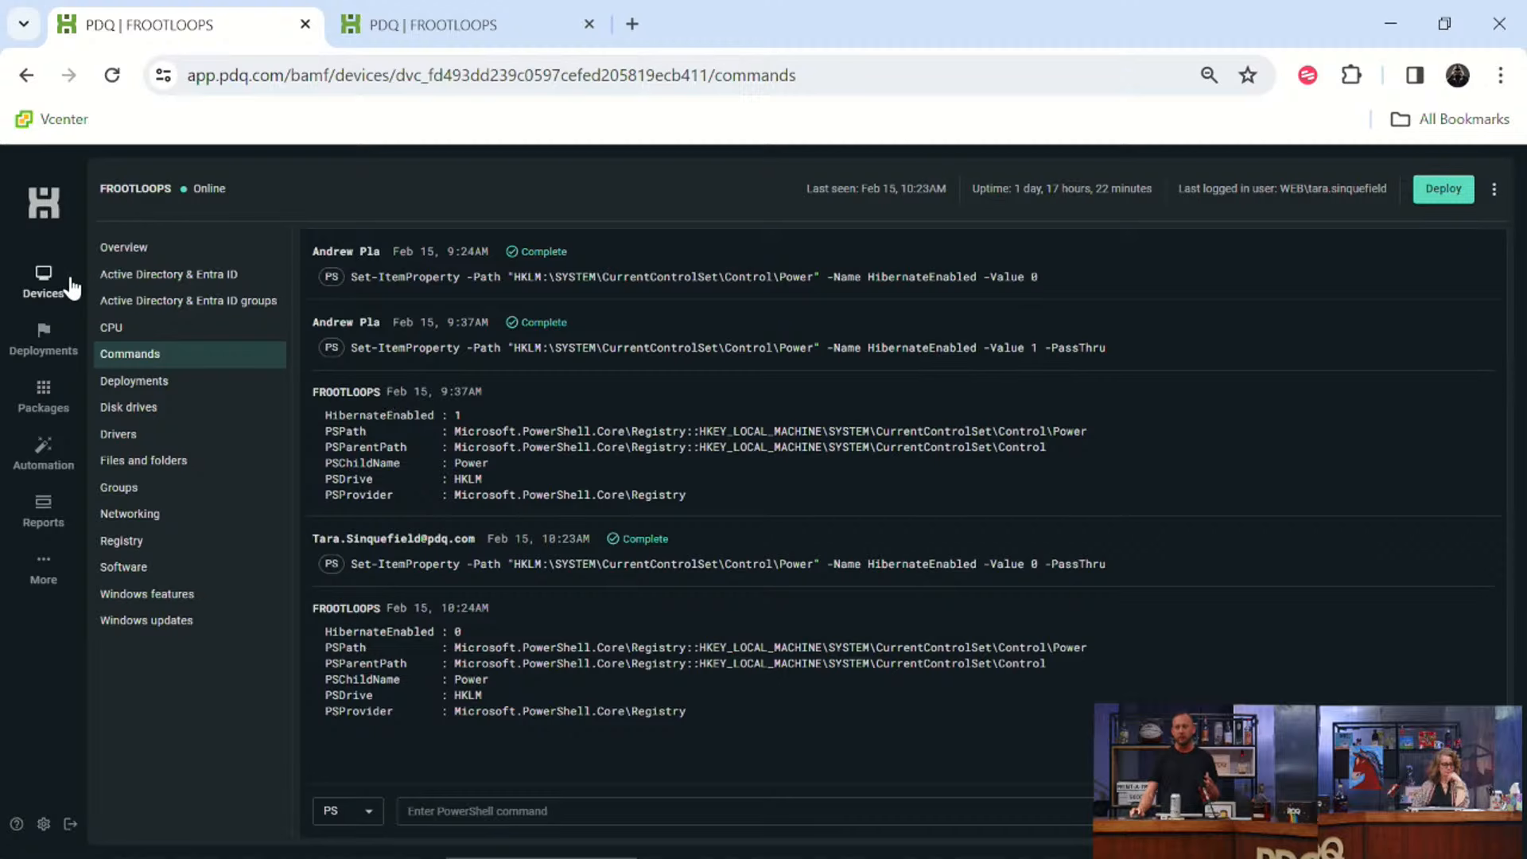
# Start a new scan of the FROOTLOOPS device from its overview and open its registry results.
pyautogui.click(43, 282)
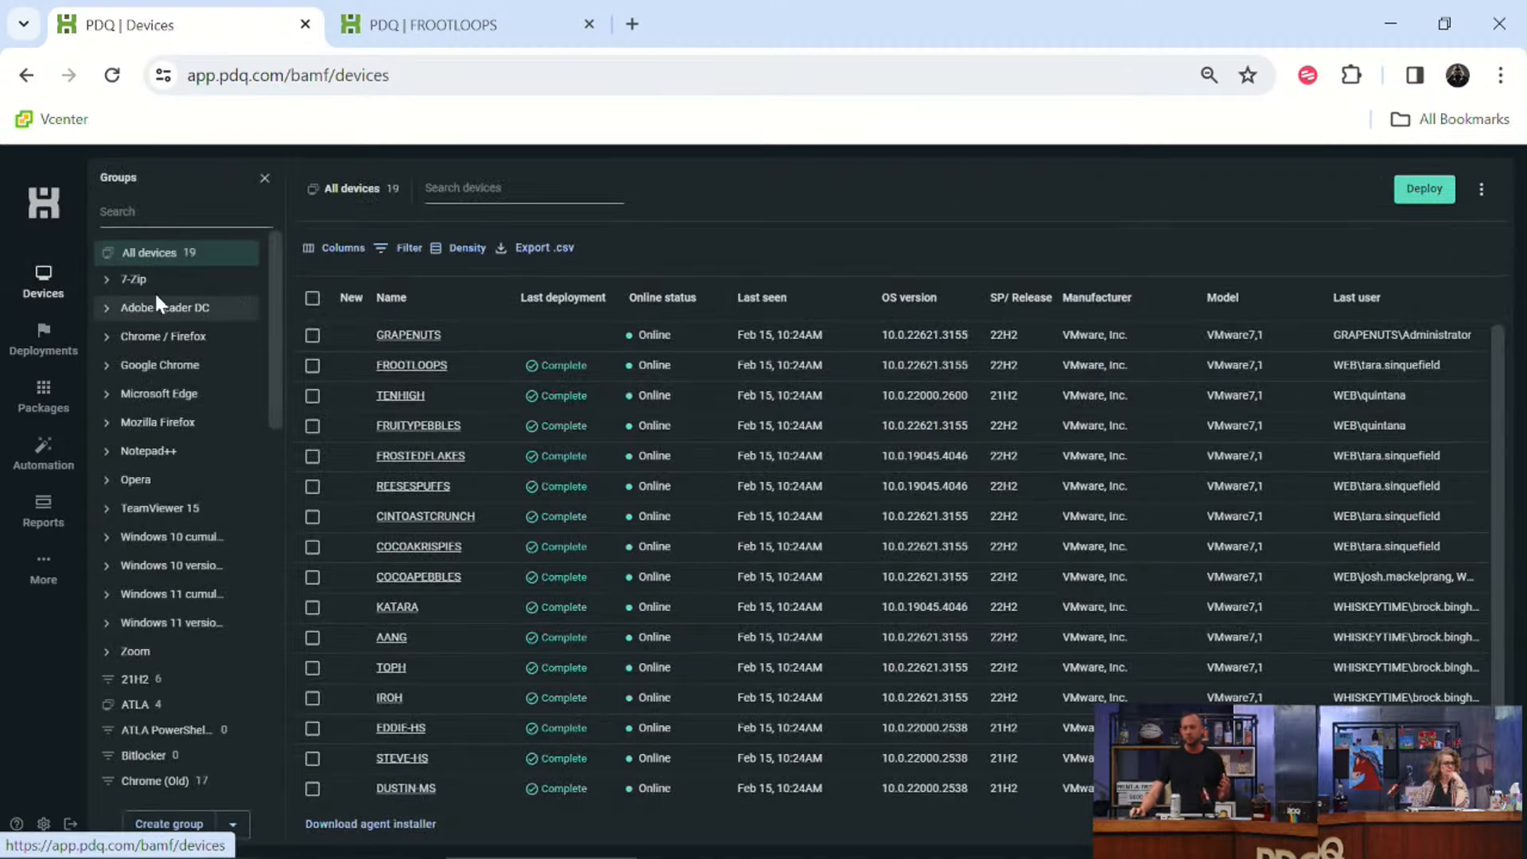
pyautogui.click(397, 365)
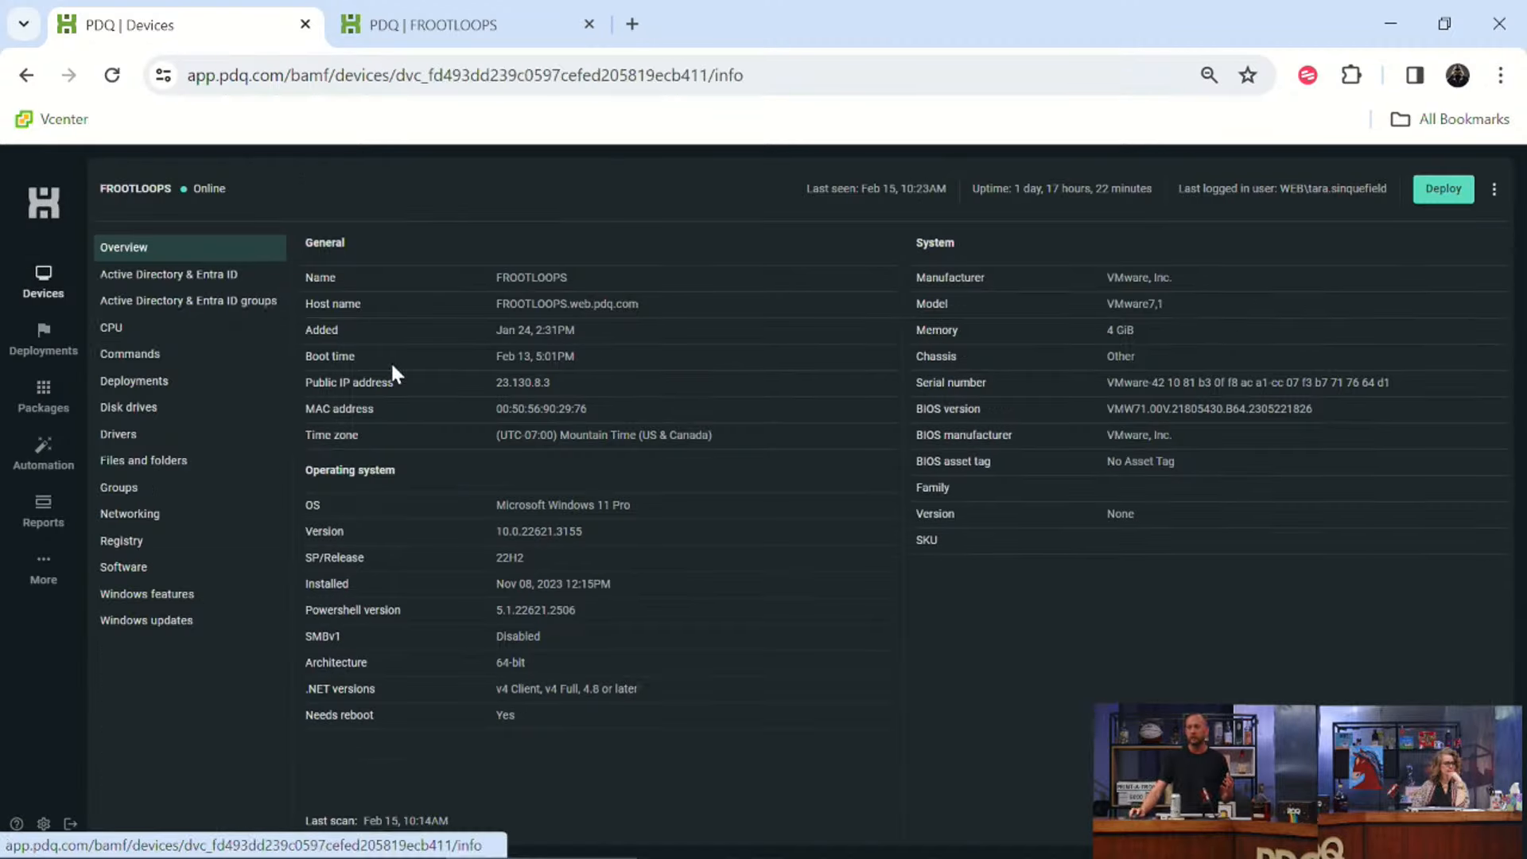
pyautogui.click(1494, 188)
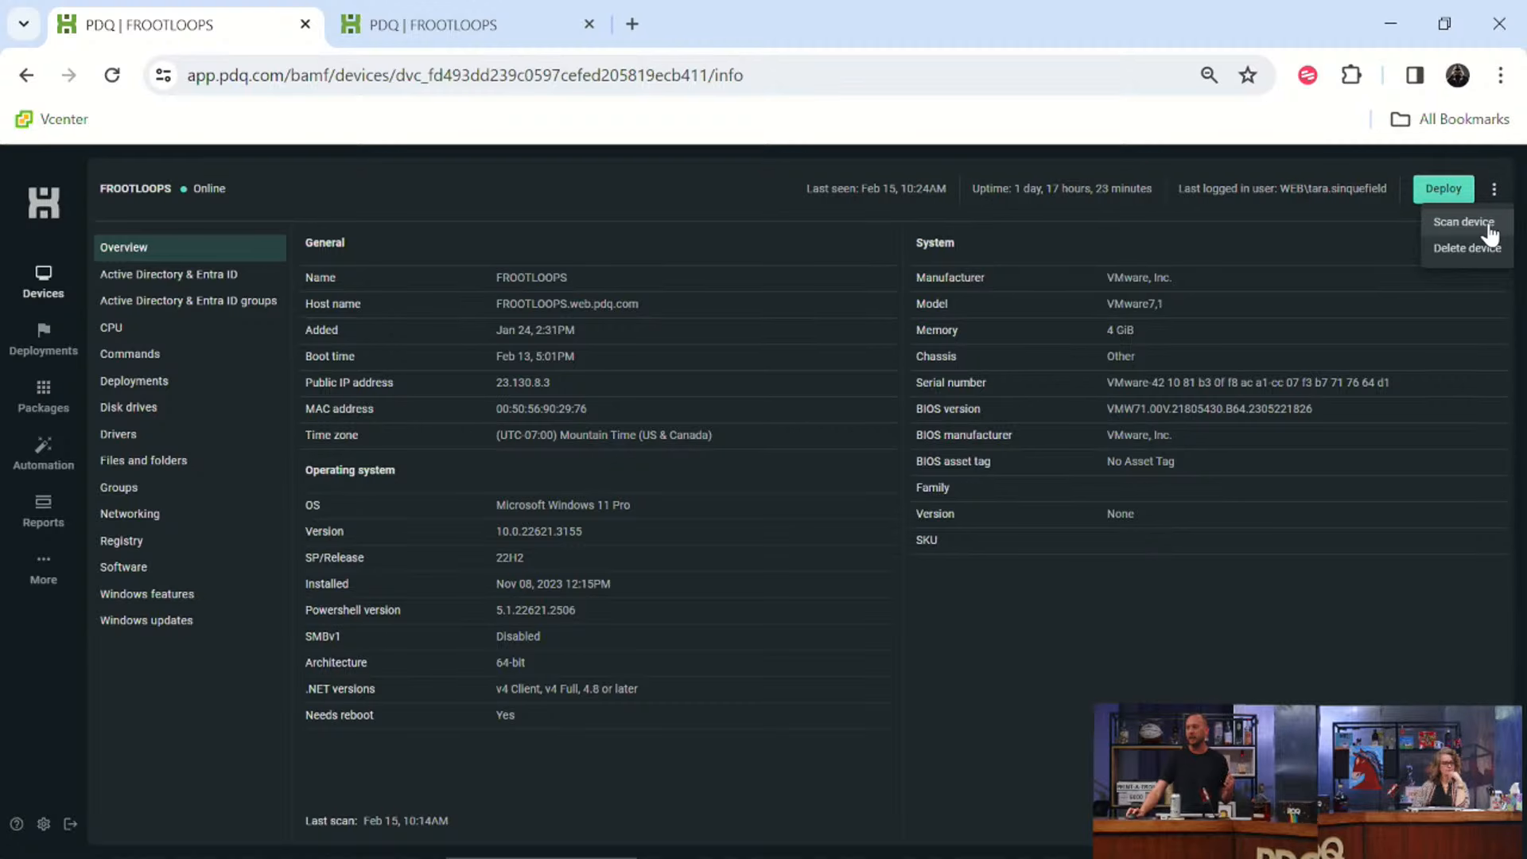
pyautogui.click(1489, 226)
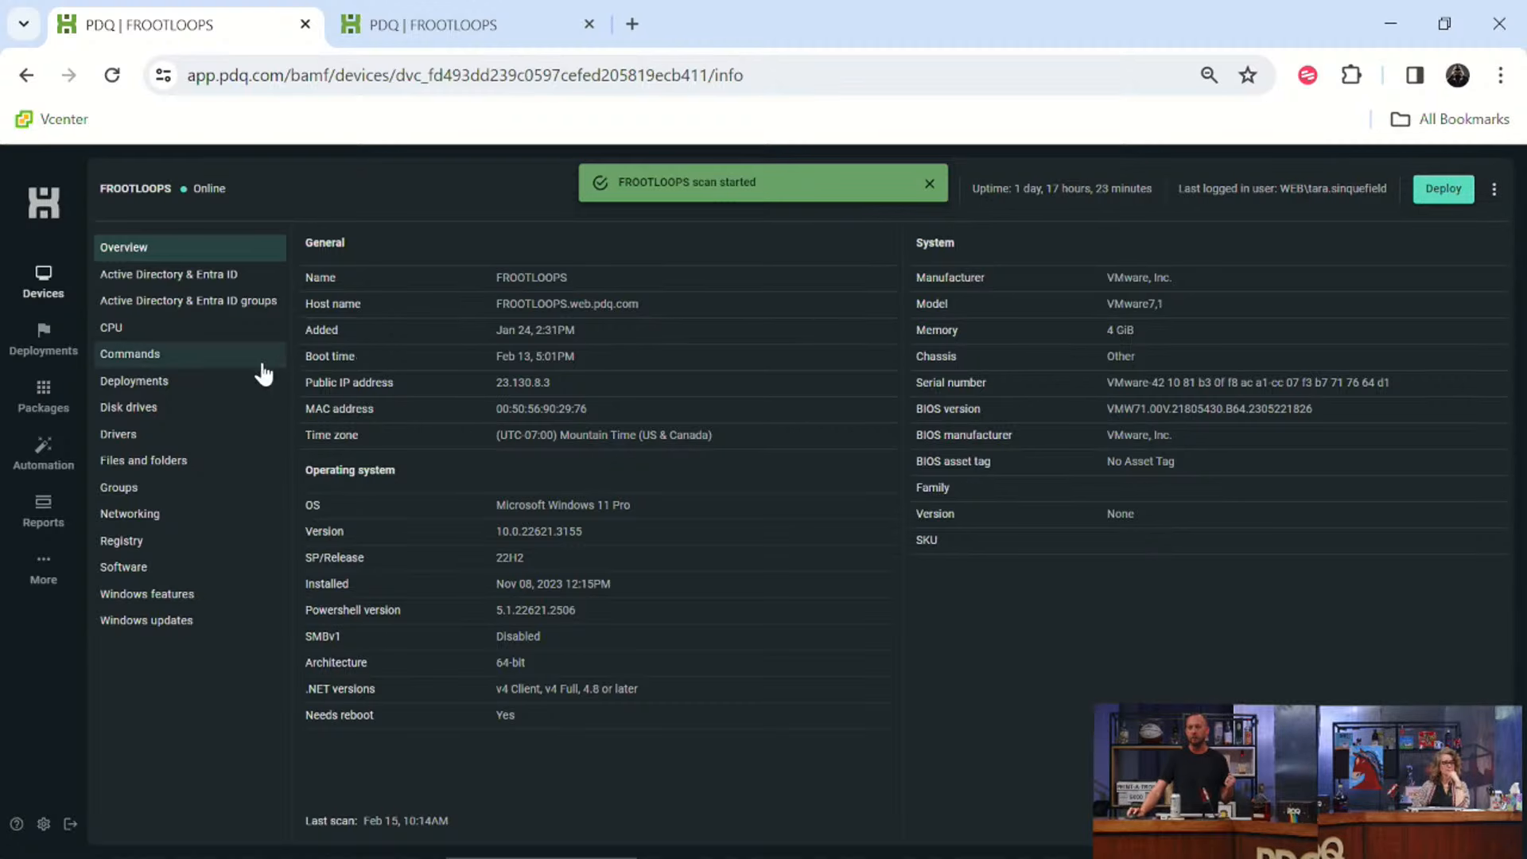
pyautogui.click(160, 549)
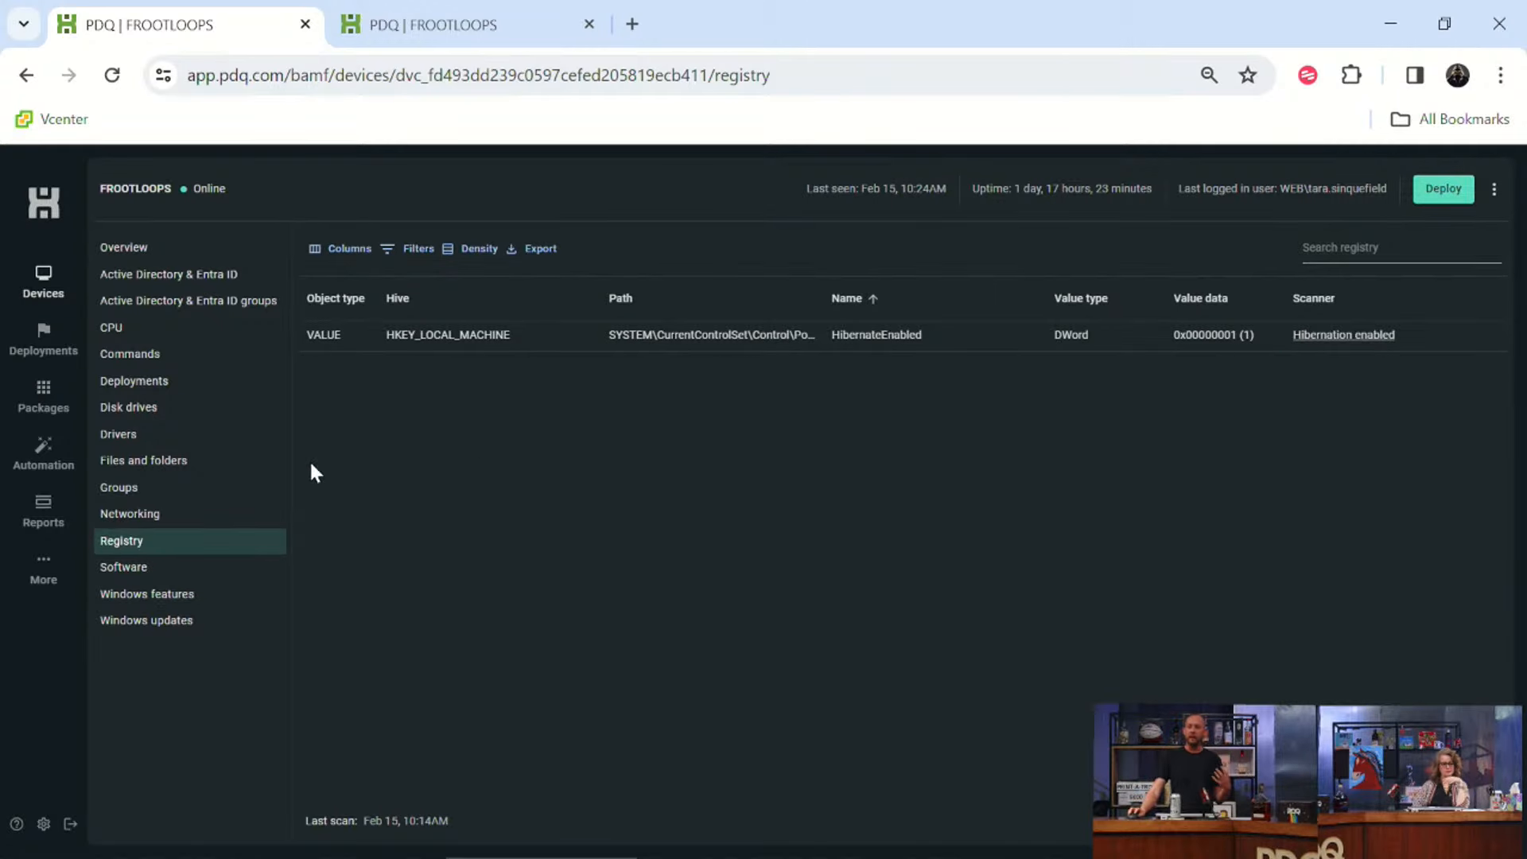
# Return to the BAMF organization's list of all devices and close the second FROOTLOOPS browser tab.
pyautogui.click(45, 293)
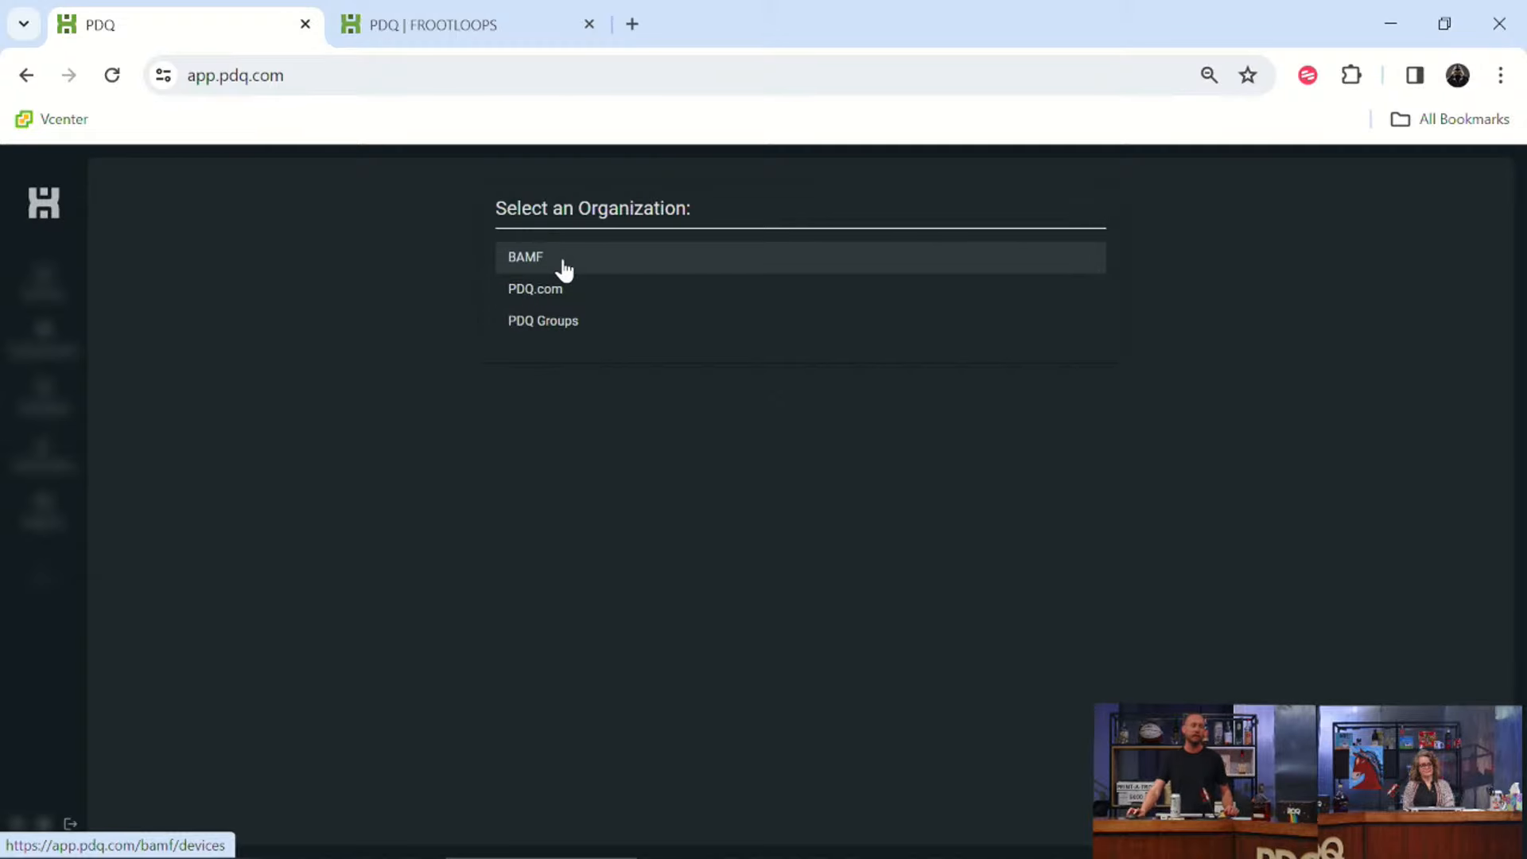
pyautogui.click(564, 269)
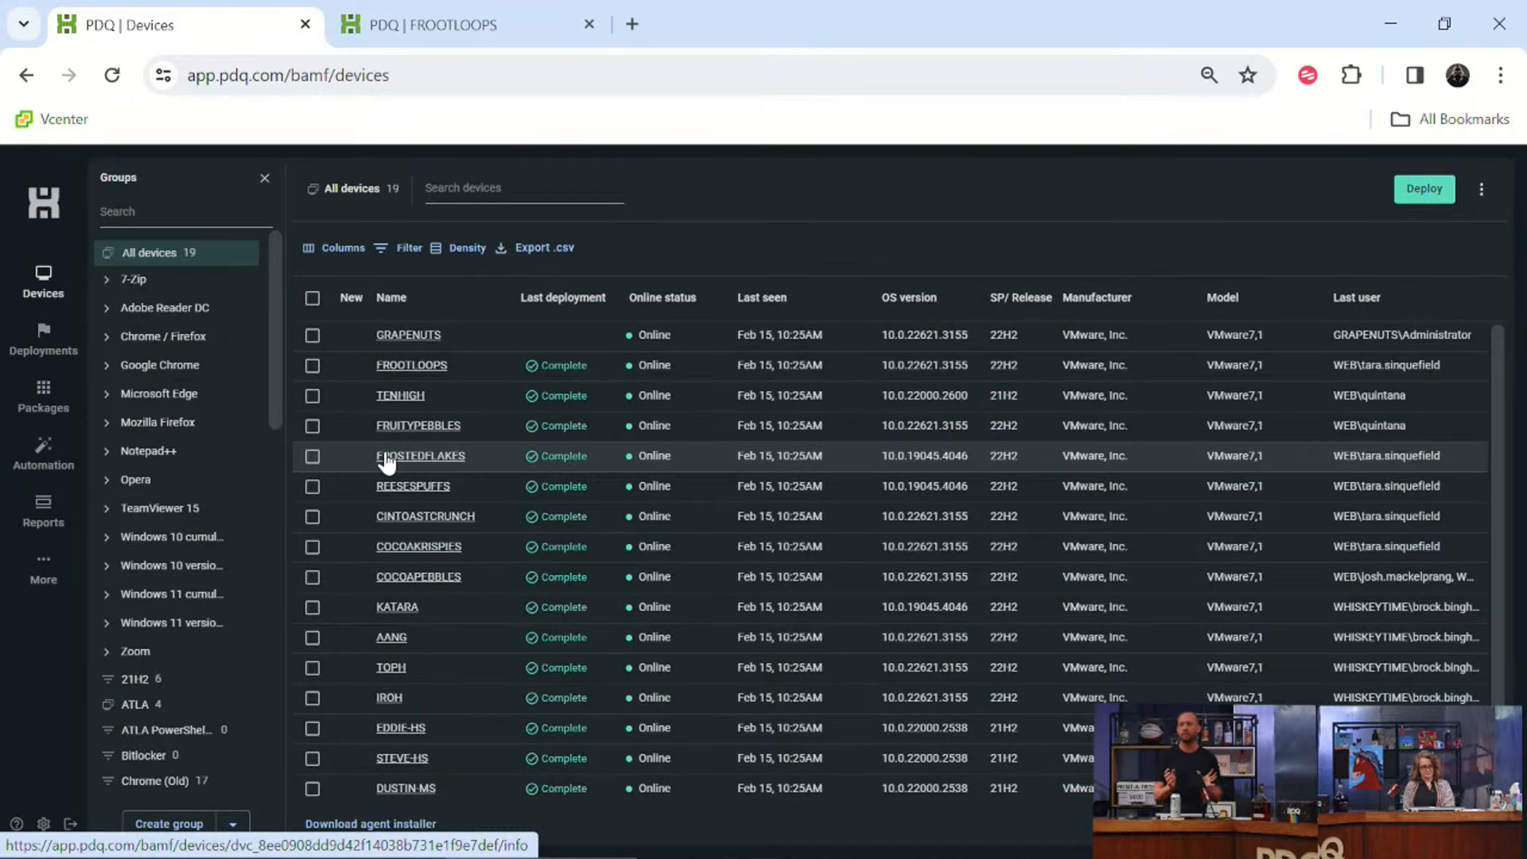
pyautogui.click(531, 12)
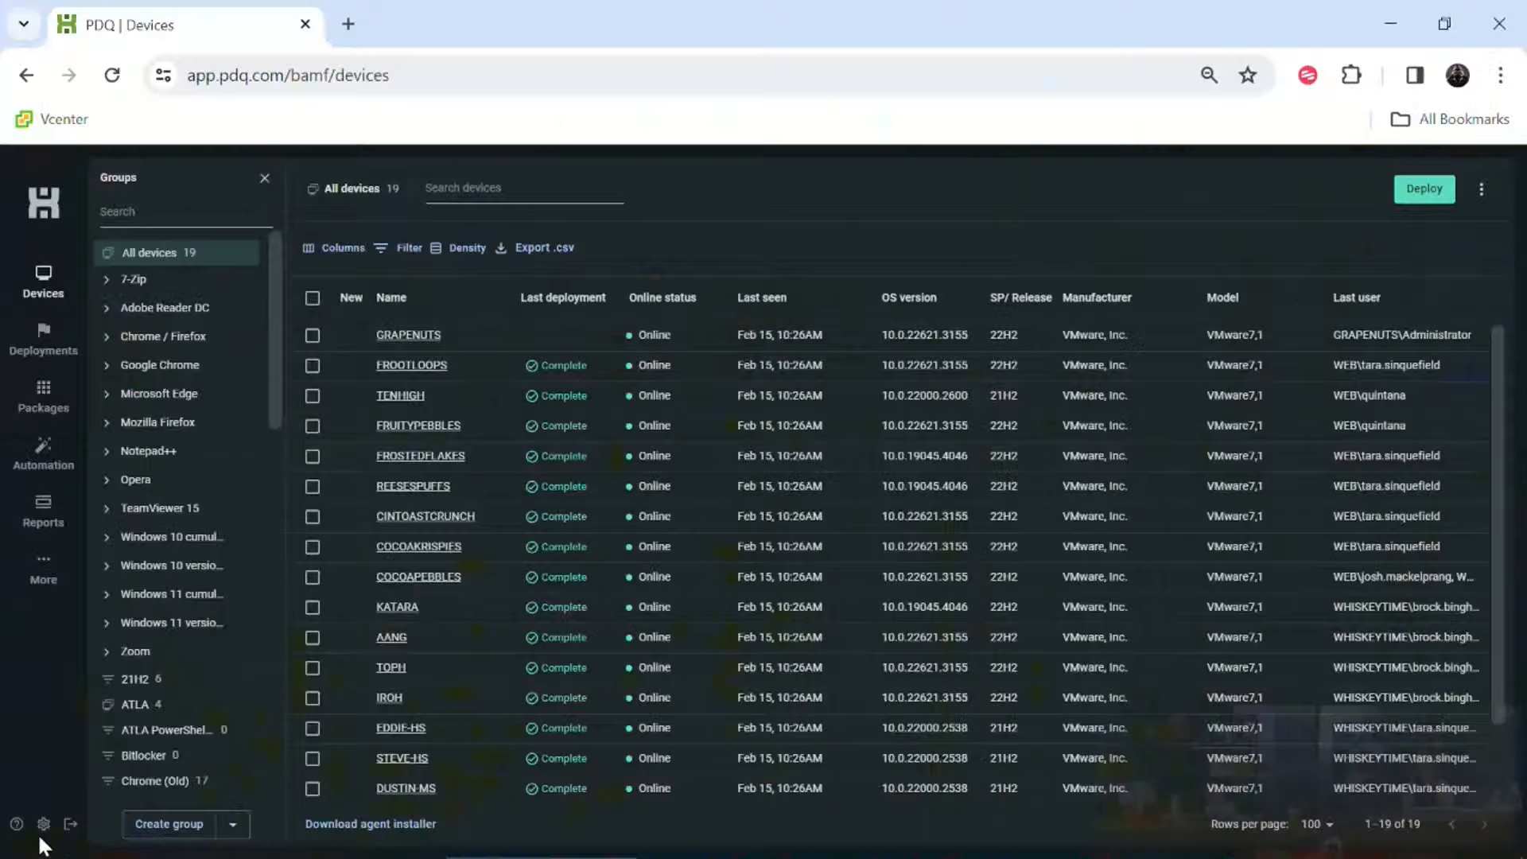
# Examine the permissions offered for a new role in the workspace settings and dismiss the form without creating a role.
pyautogui.click(41, 835)
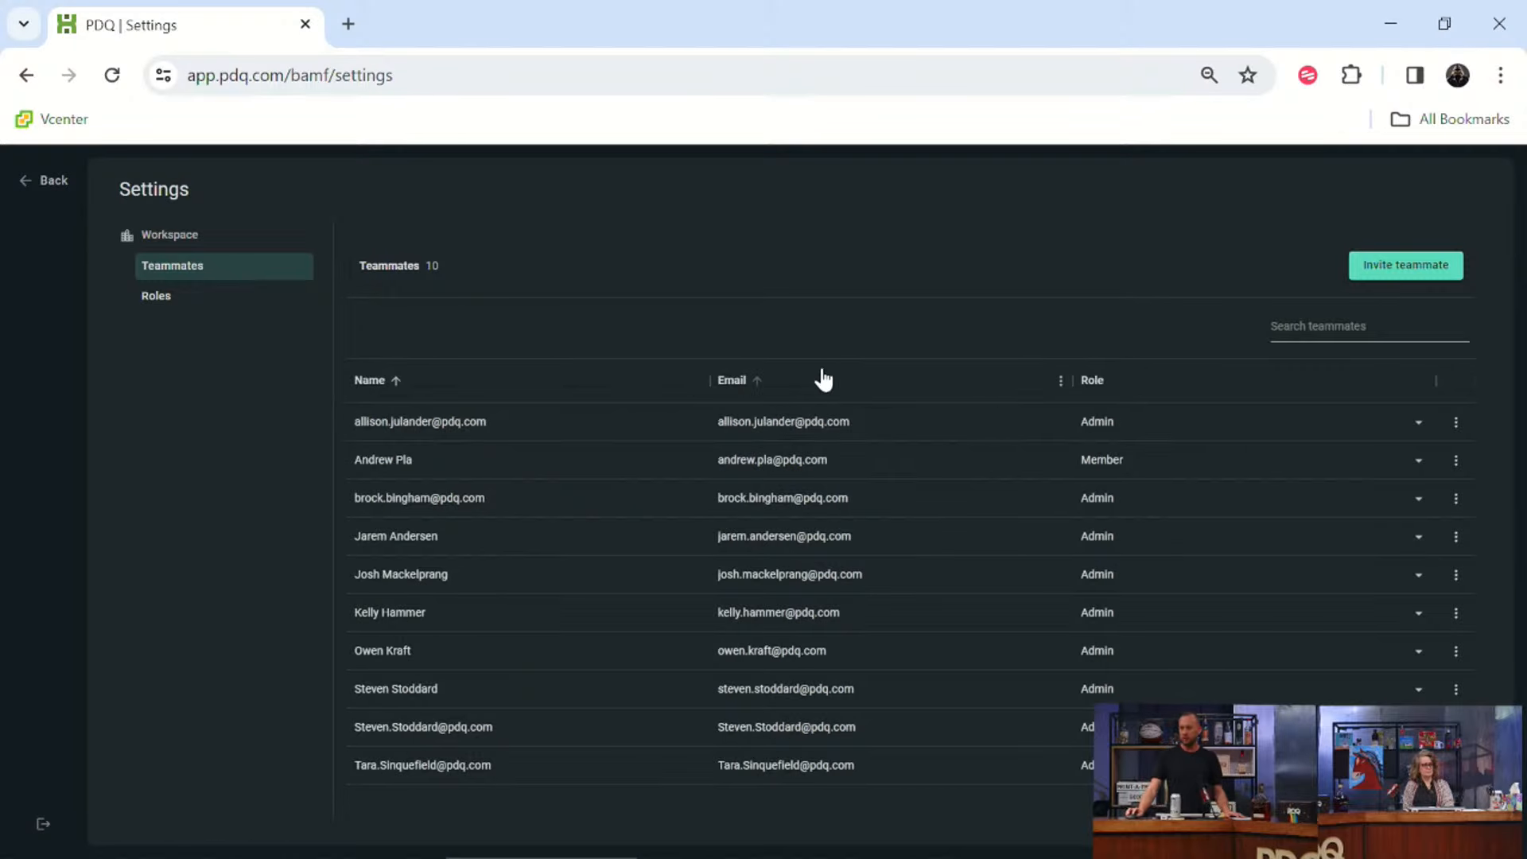
pyautogui.click(201, 301)
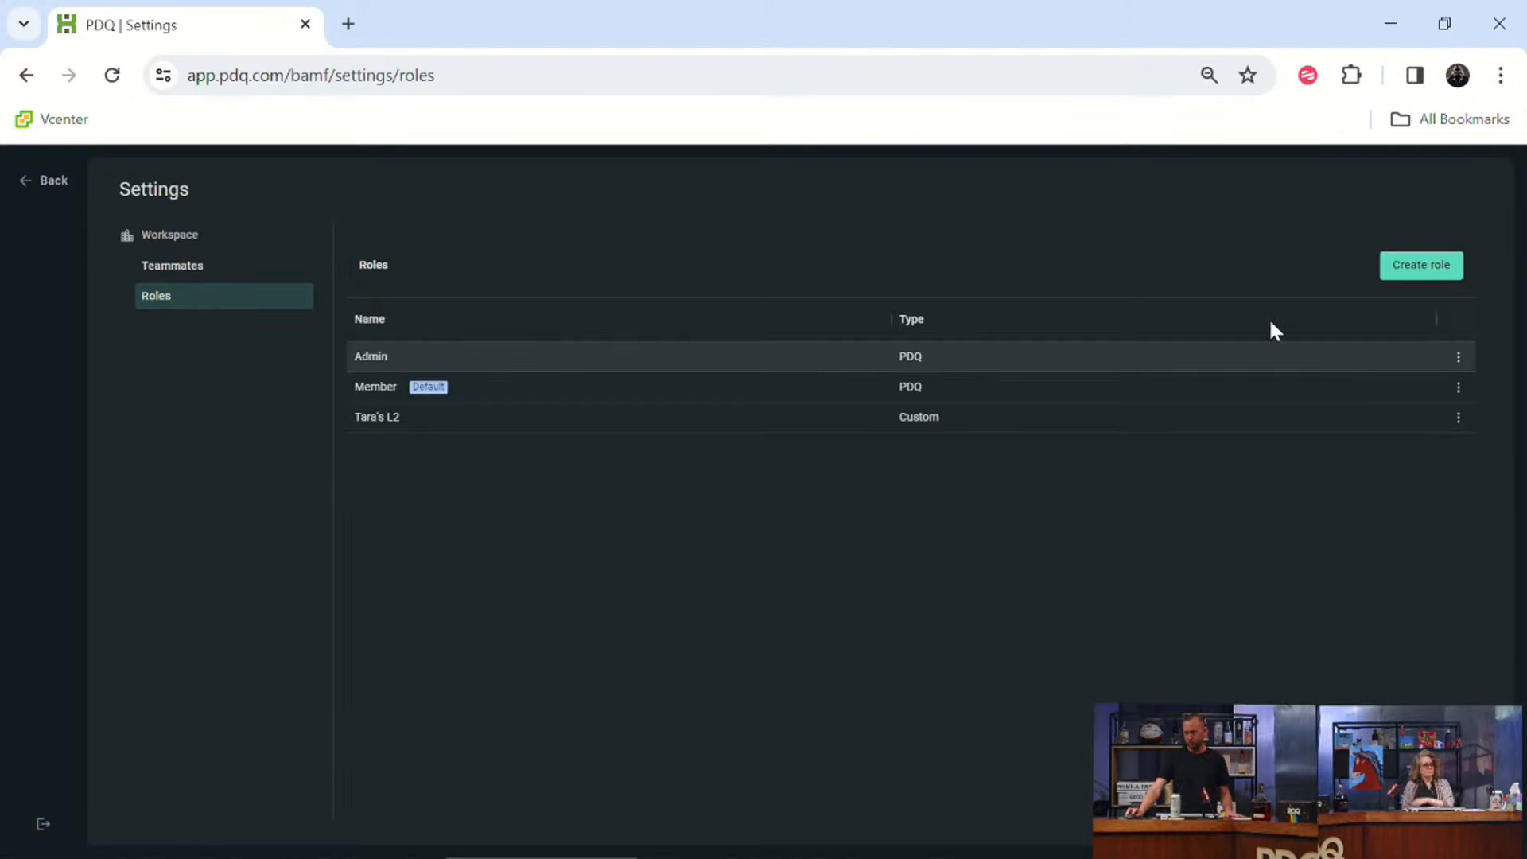
pyautogui.click(1408, 267)
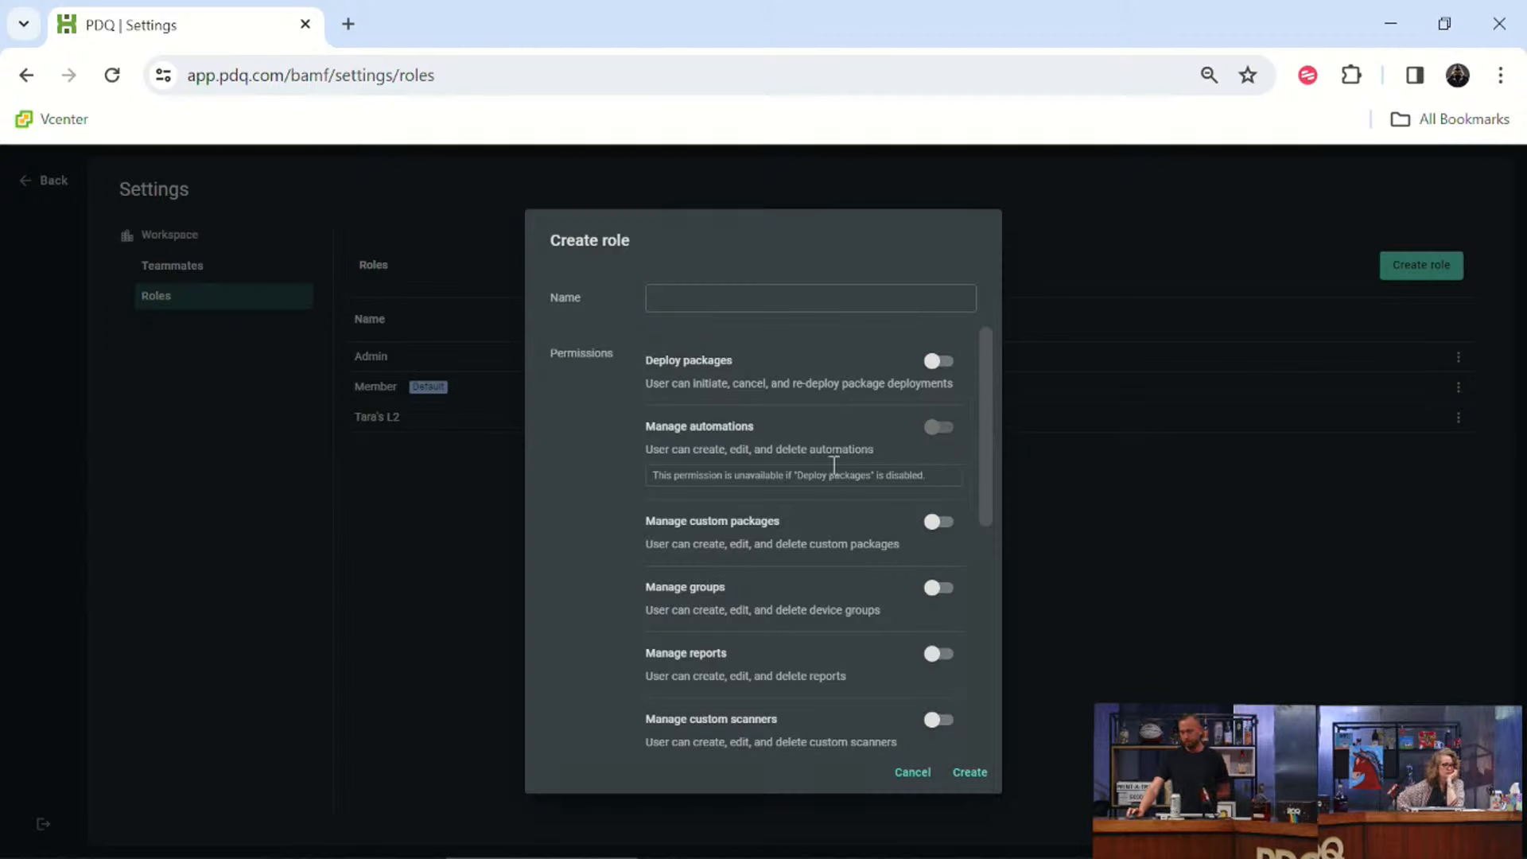
pyautogui.scroll(-5, 810, 507)
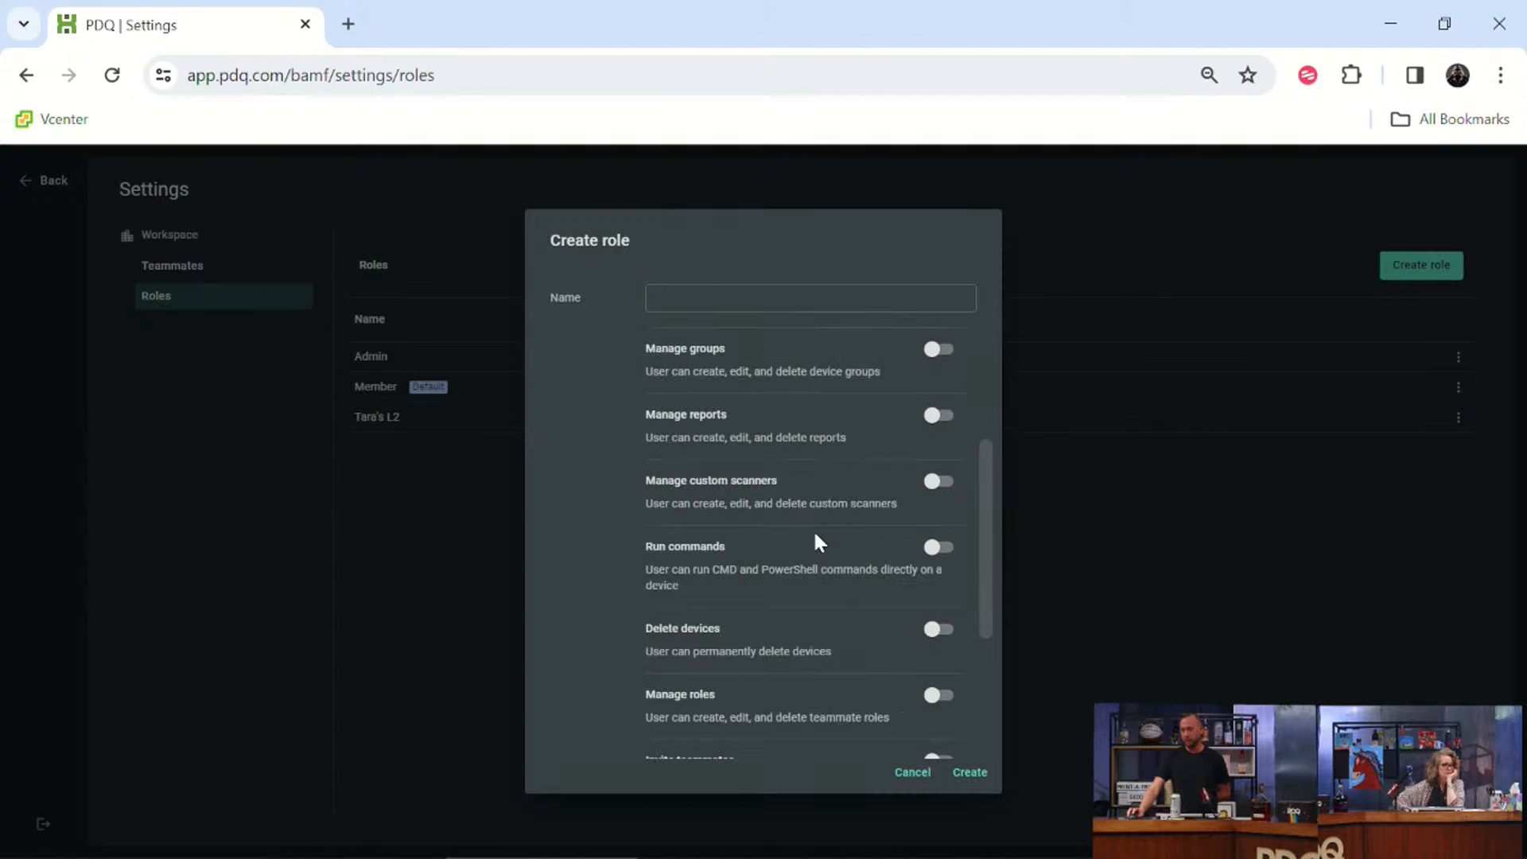
pyautogui.scroll(-2, 839, 595)
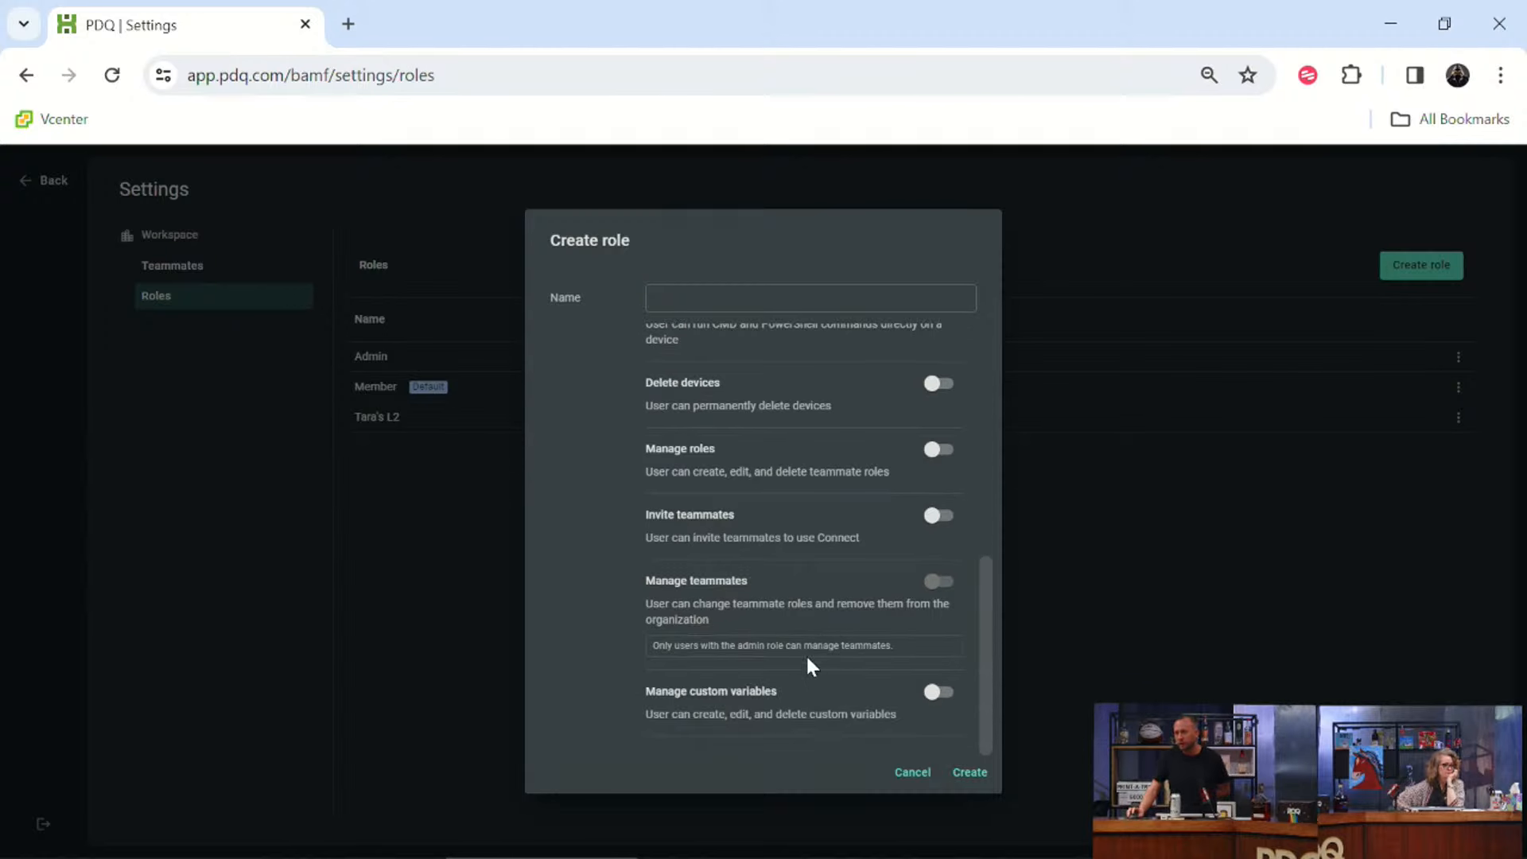
pyautogui.scroll(2, 808, 660)
pyautogui.scroll(4, 816, 636)
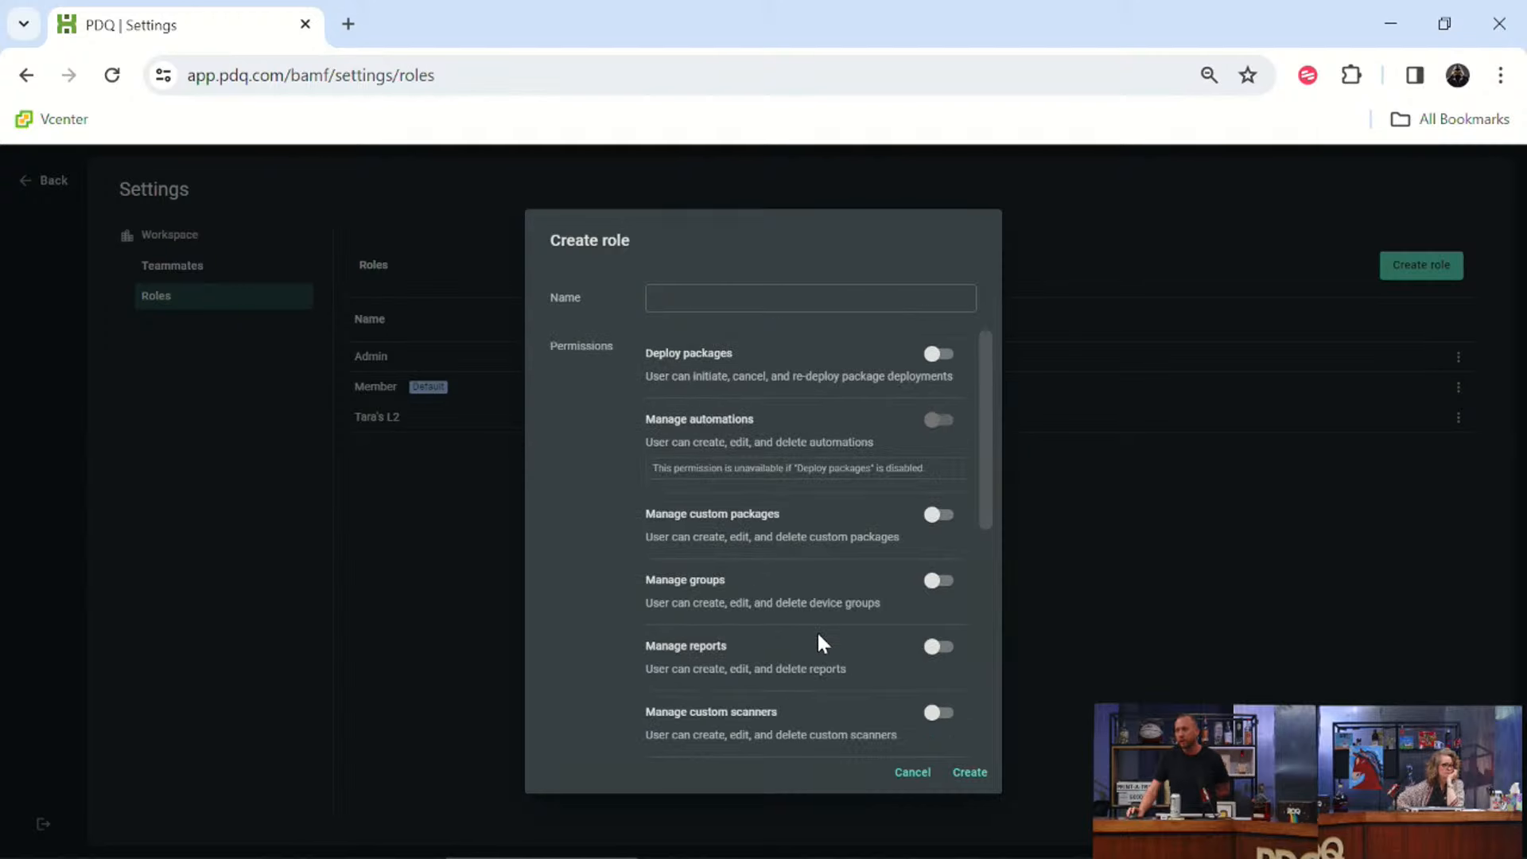
pyautogui.scroll(1, 821, 642)
pyautogui.scroll(-8, 797, 604)
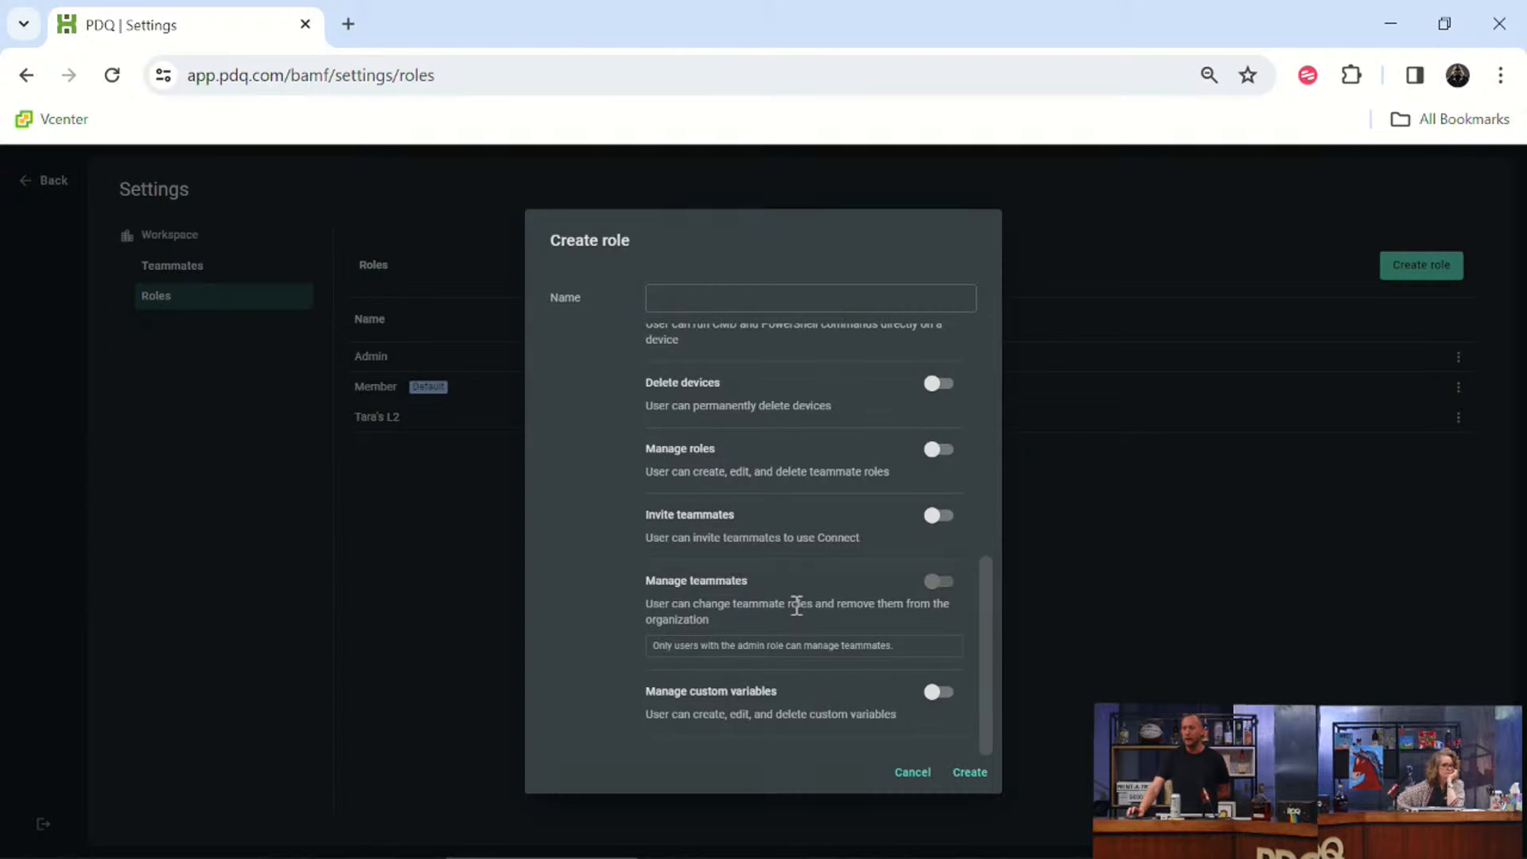
pyautogui.scroll(8, 795, 604)
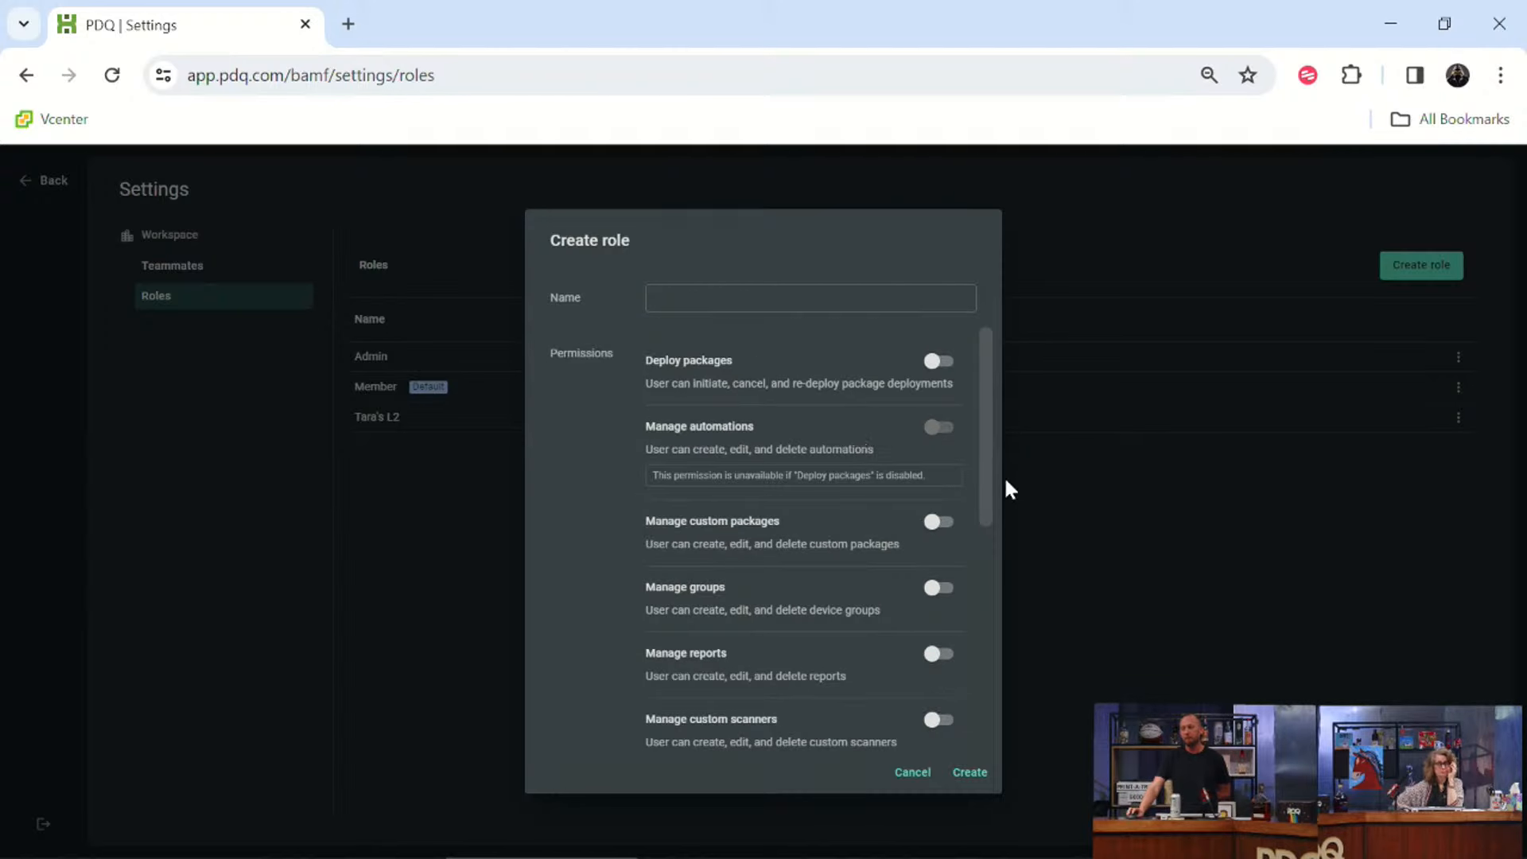
pyautogui.click(1089, 493)
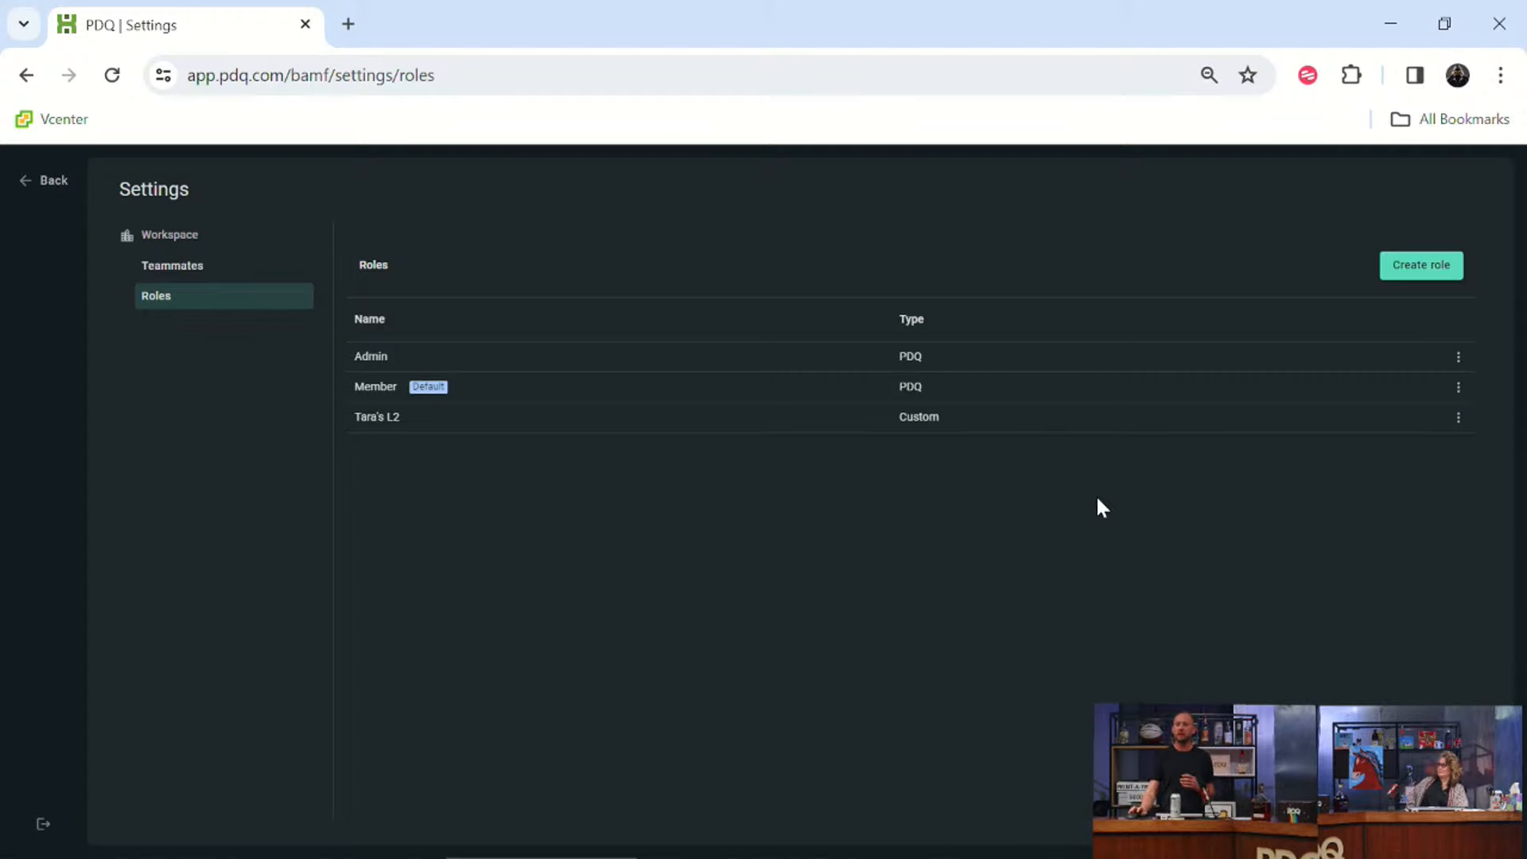
# Leave the settings, open portal.pdq.com in a new browser tab and view the product offers on its dashboard.
pyautogui.click(47, 199)
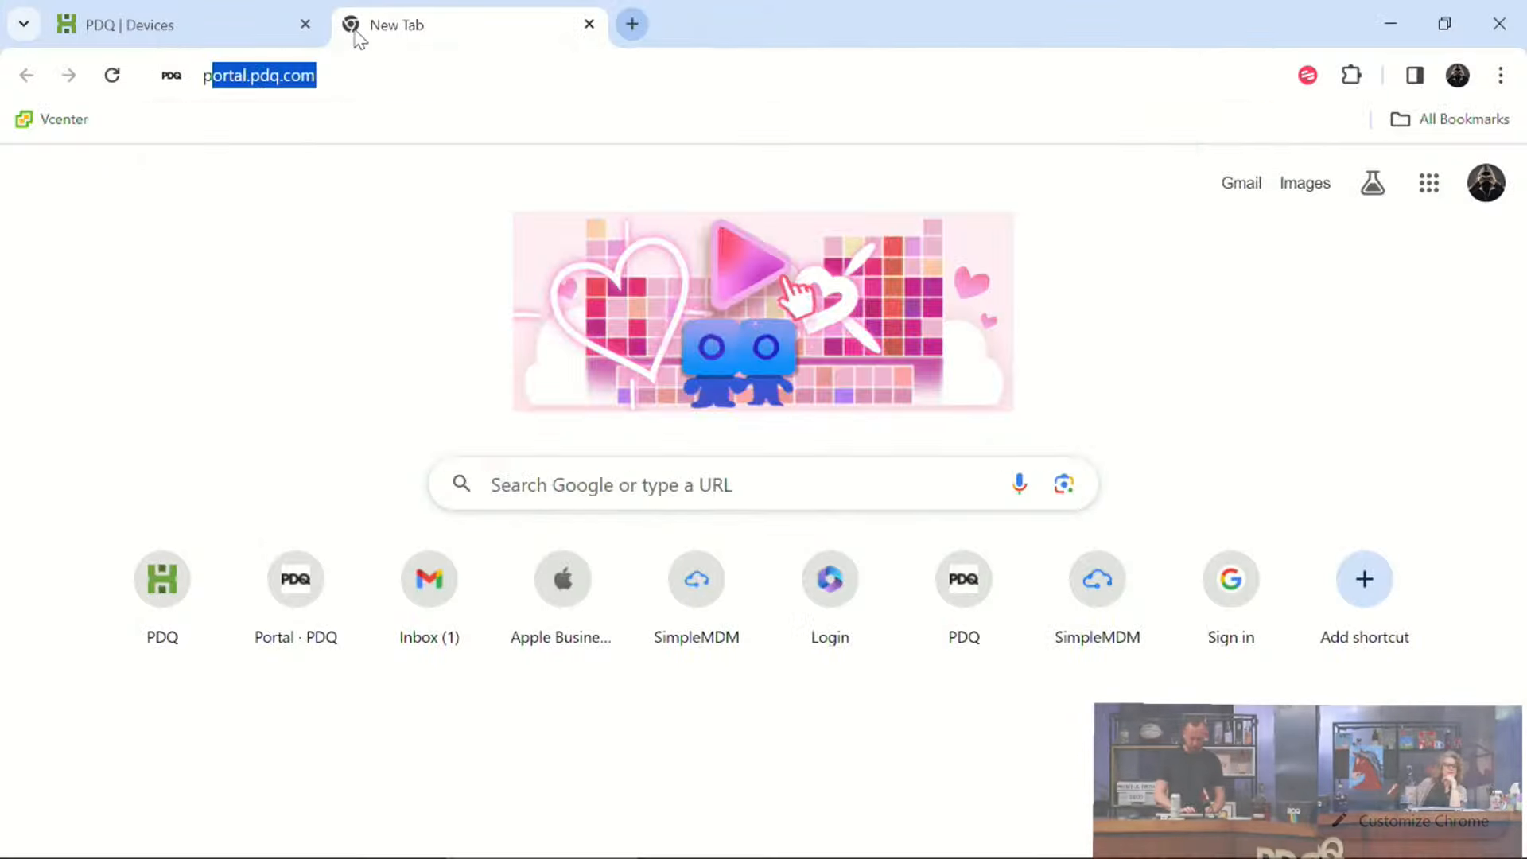
pyautogui.write('ortal')
pyautogui.press('Return')
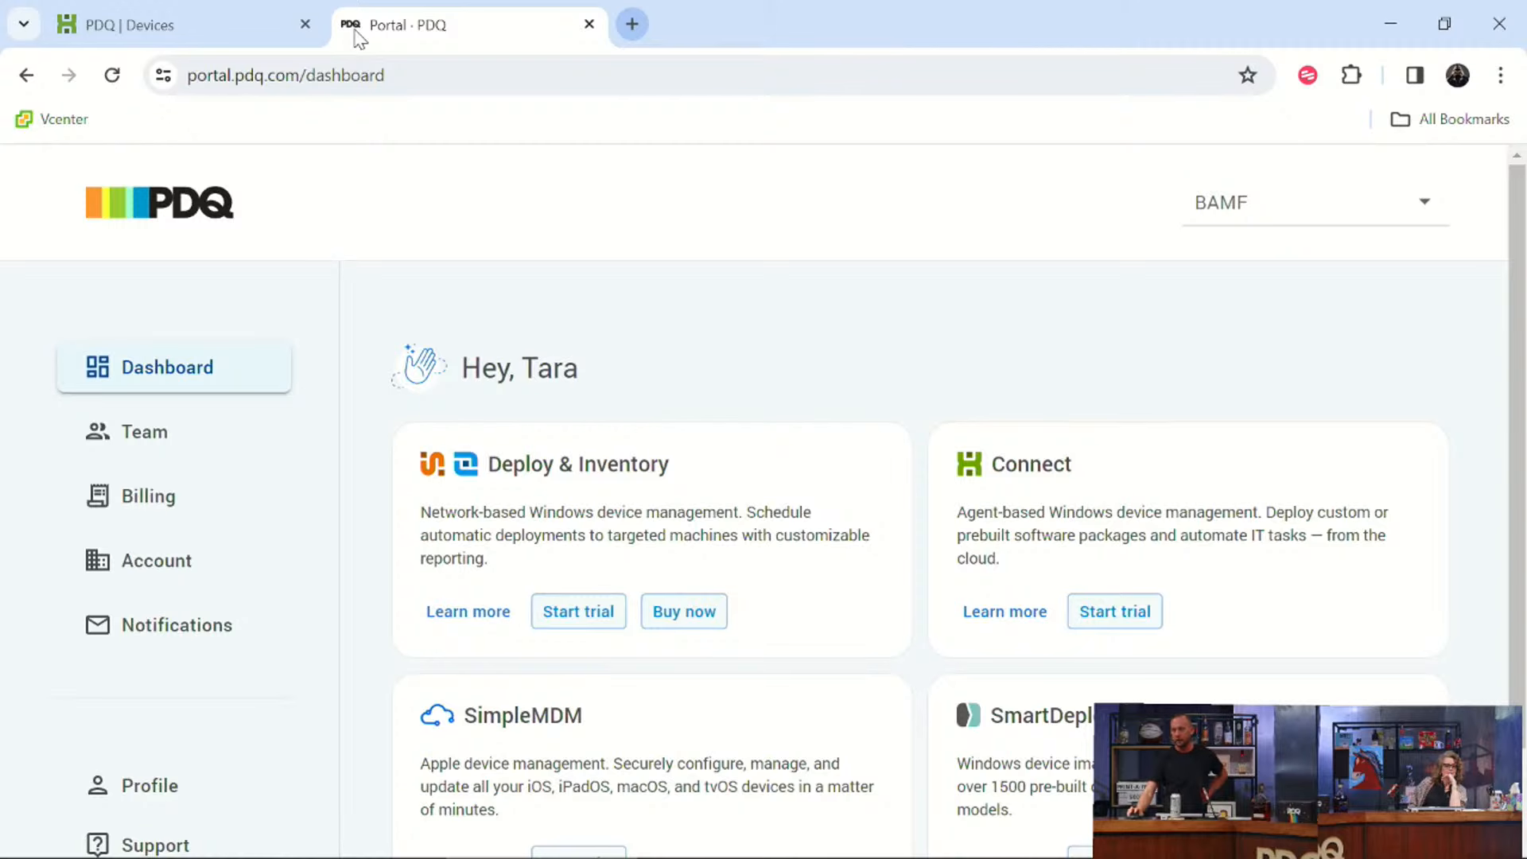
pyautogui.scroll(-2, 692, 214)
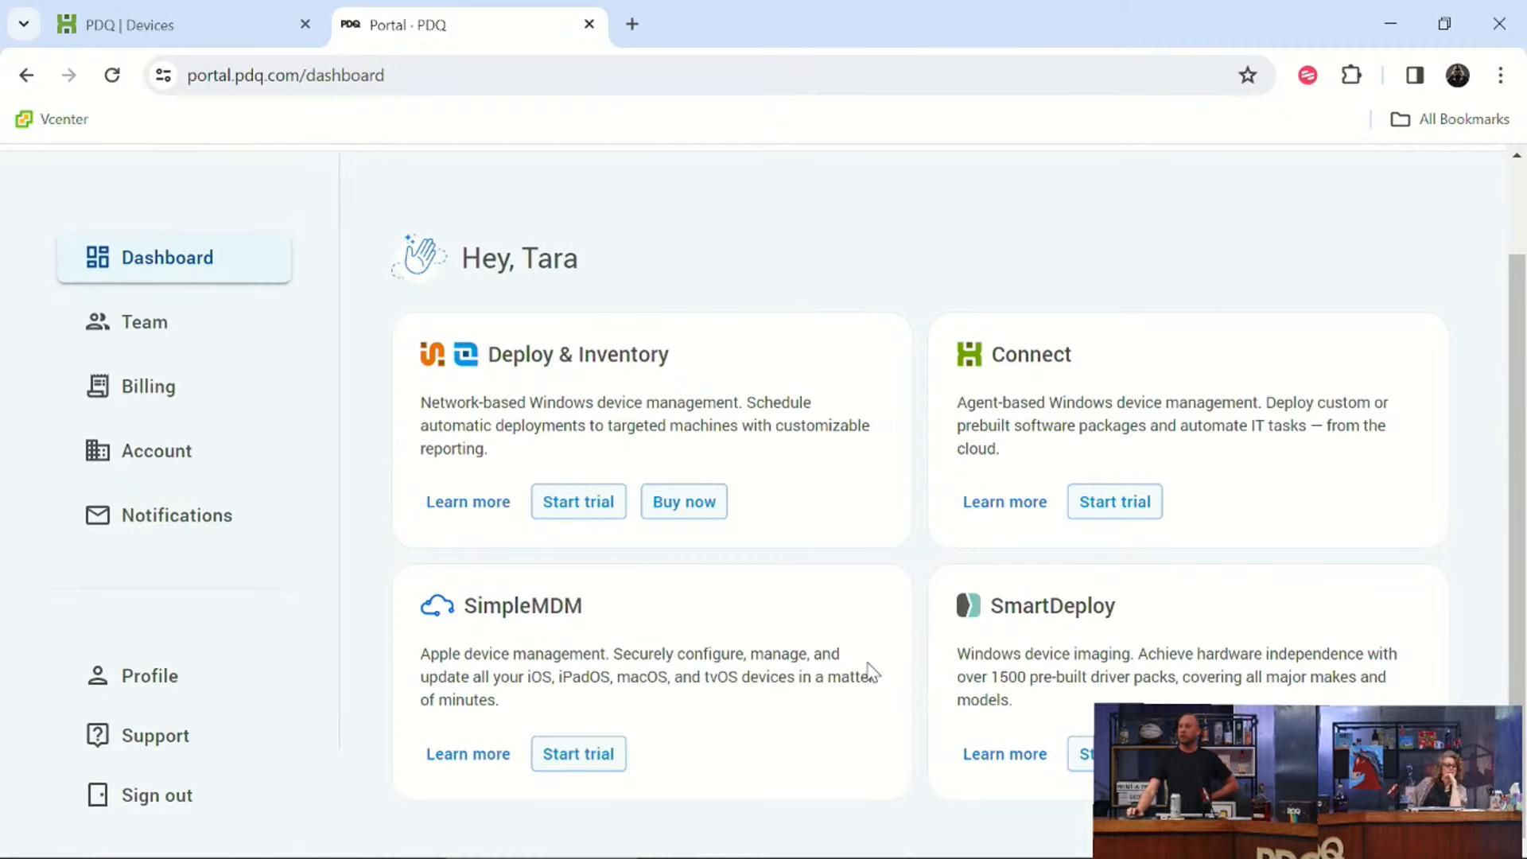